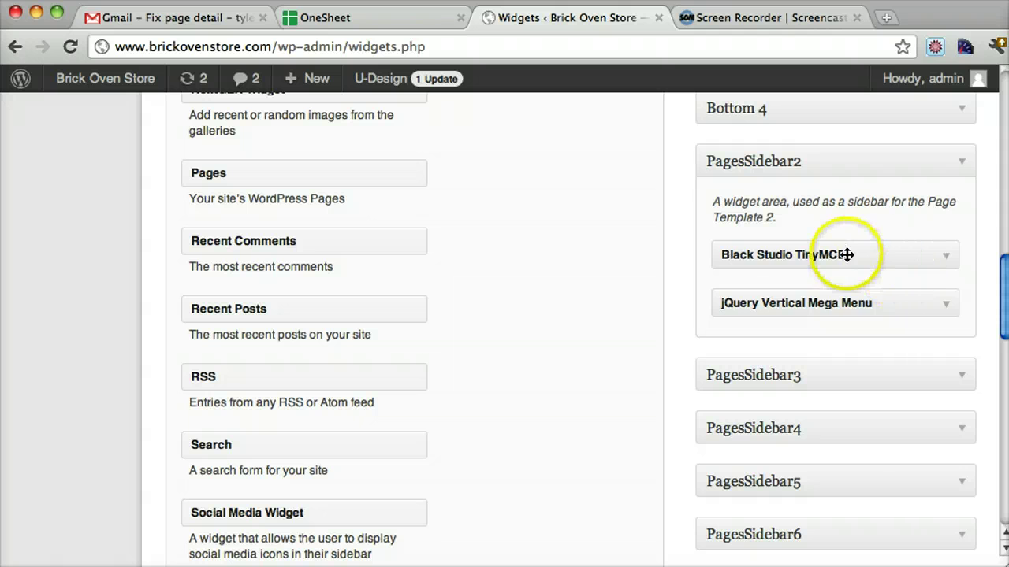
# Add a Black Studio TinyMCE widget to PagesSidebar2 below the jQuery Vertical Mega Menu widget
pyautogui.scroll(3, 564, 342)
pyautogui.scroll(10, 564, 342)
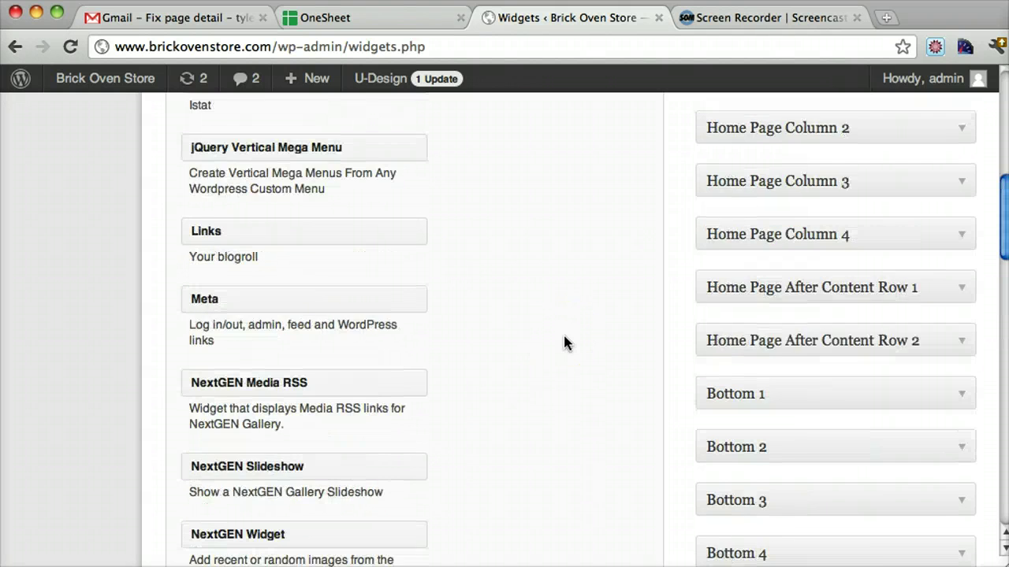
pyautogui.scroll(-2, 565, 342)
pyautogui.moveTo(280, 268); pyautogui.dragTo(819, 411)
pyautogui.scroll(-10, 586, 347)
pyautogui.scroll(-3, 586, 346)
pyautogui.scroll(-5, 587, 397)
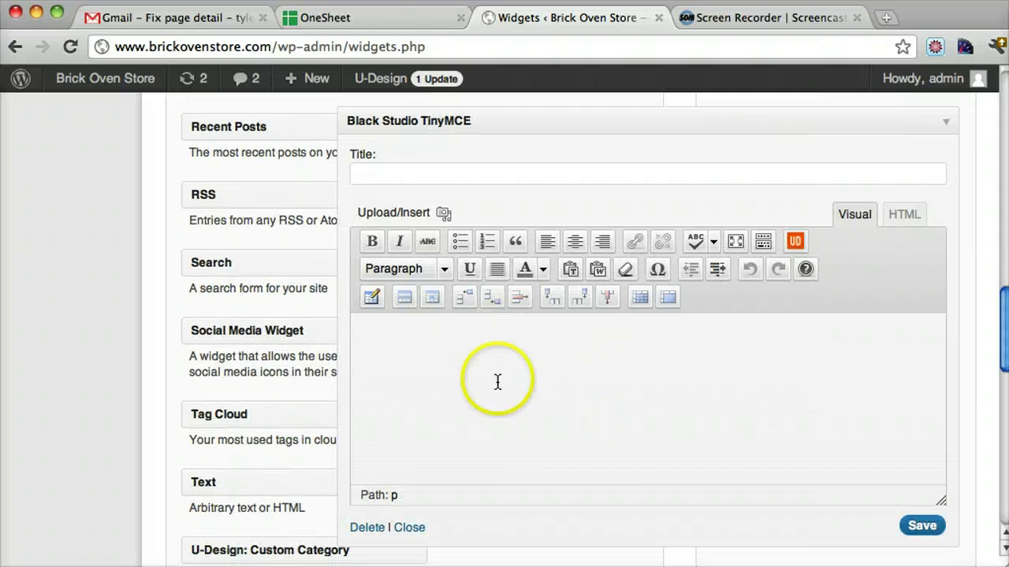
pyautogui.scroll(3, 740, 311)
pyautogui.scroll(-4, 743, 319)
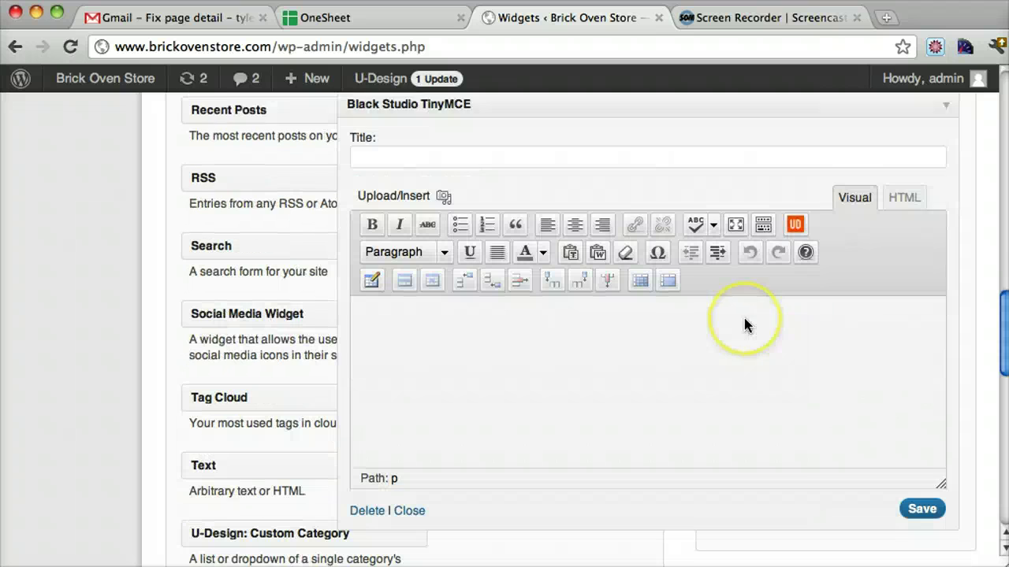
# Enter the sample text "dfdfdf" in the Black Studio TinyMCE widget and close its editor
pyautogui.write('dfdfdf')
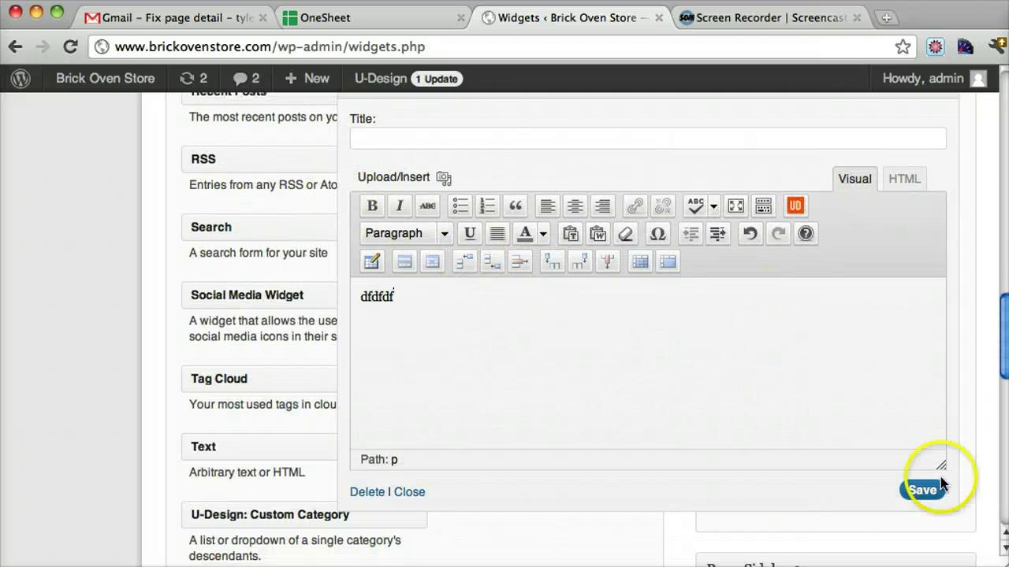
pyautogui.scroll(6, 756, 270)
pyautogui.scroll(-8, 783, 283)
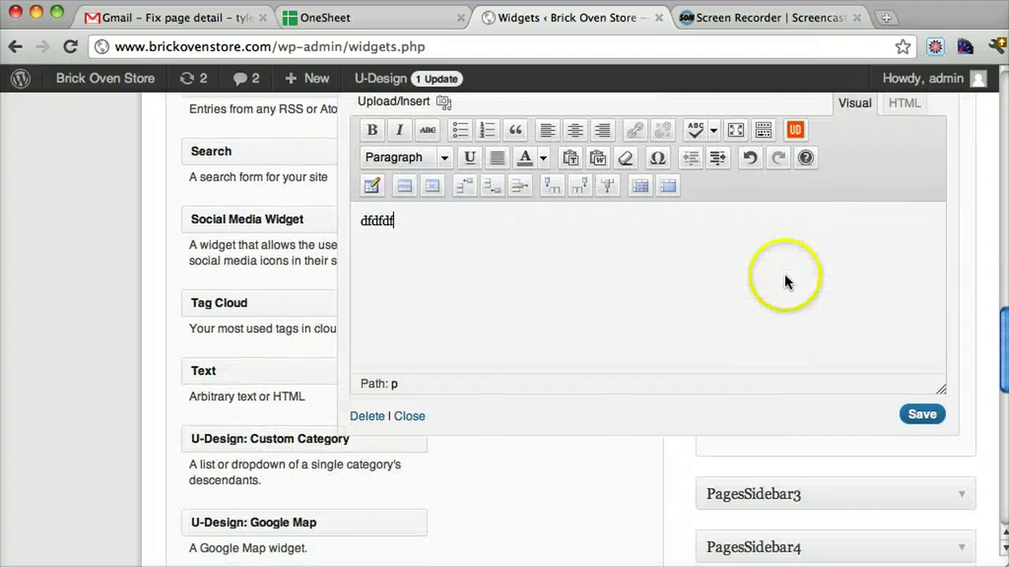
pyautogui.click(408, 406)
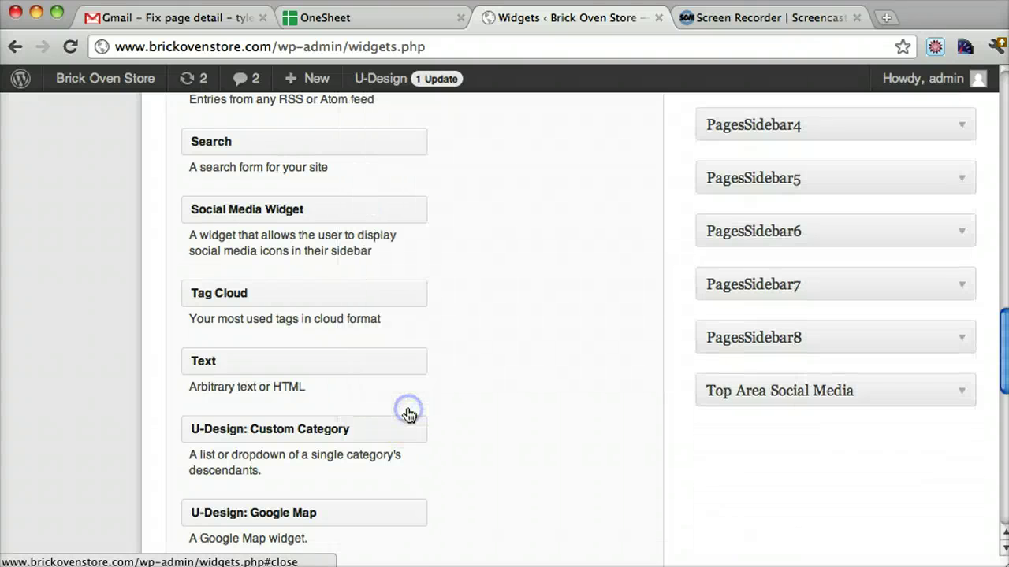
# Reopen the Black Studio TinyMCE widget in PagesSidebar2 and delete it
pyautogui.scroll(8, 624, 316)
pyautogui.click(945, 288)
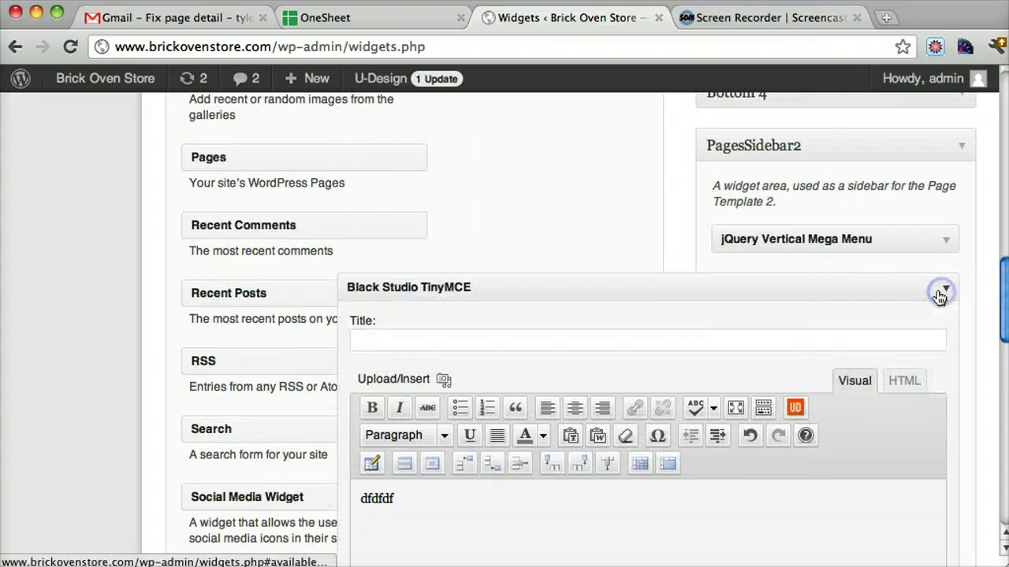
pyautogui.scroll(-8, 736, 383)
pyautogui.click(368, 420)
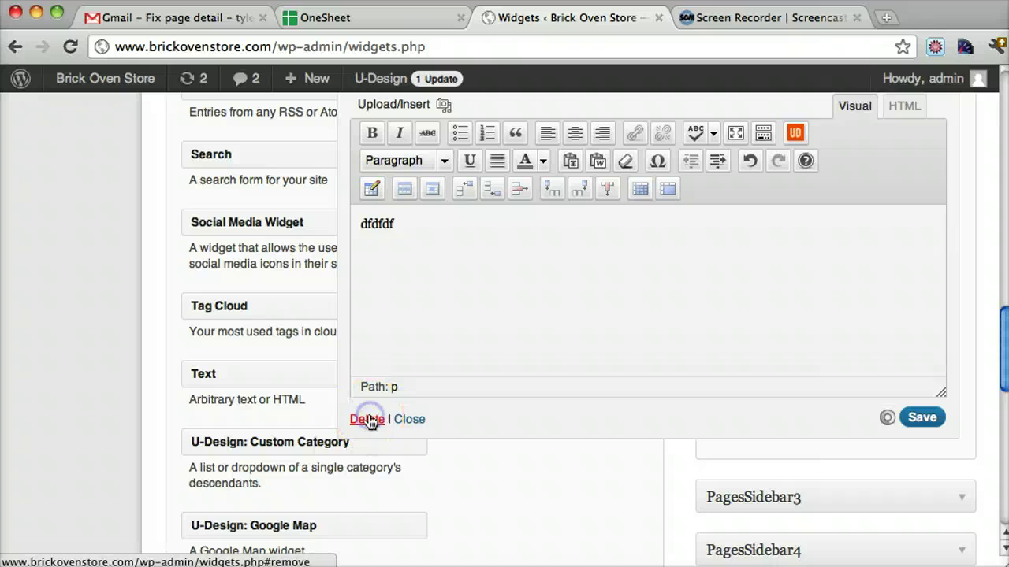
pyautogui.scroll(13, 694, 333)
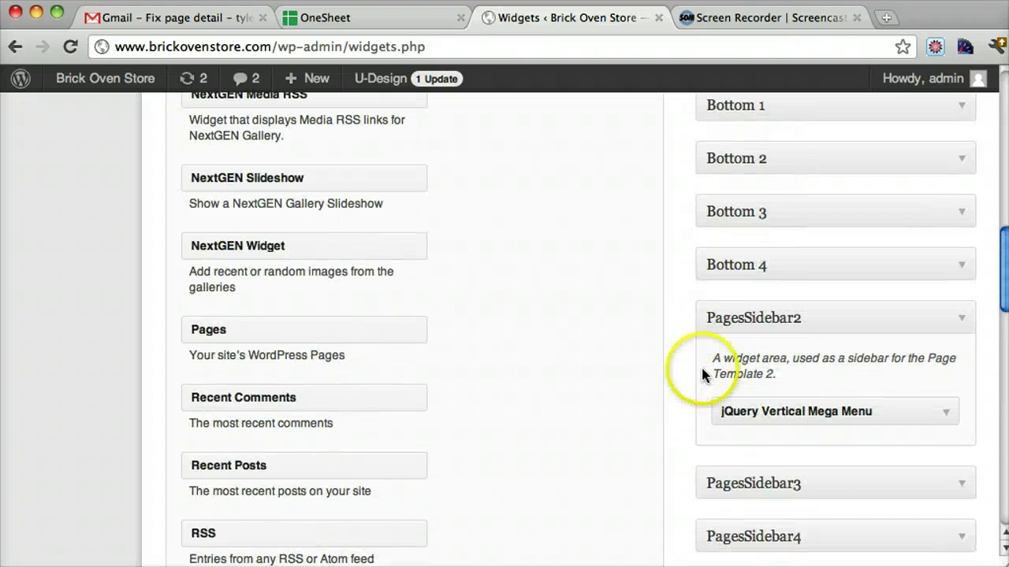
# Open the Brick Oven Store home page in a new tab and look over its layout
pyautogui.keyDown('super'); pyautogui.click(123, 79); pyautogui.keyUp('super')
pyautogui.click(704, 16)
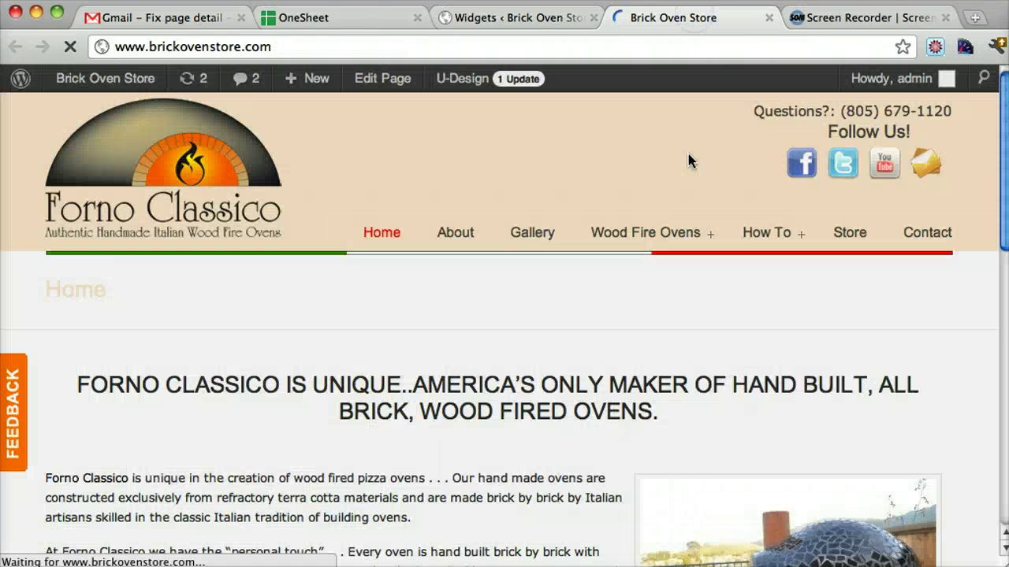
pyautogui.scroll(-5, 560, 275)
pyautogui.scroll(-3, 308, 225)
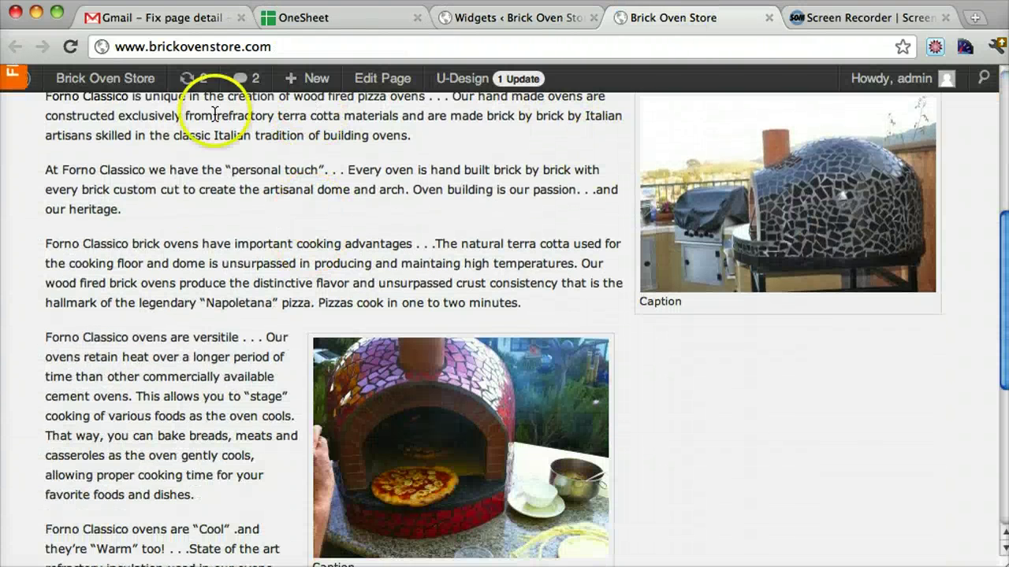
pyautogui.scroll(5, 284, 300)
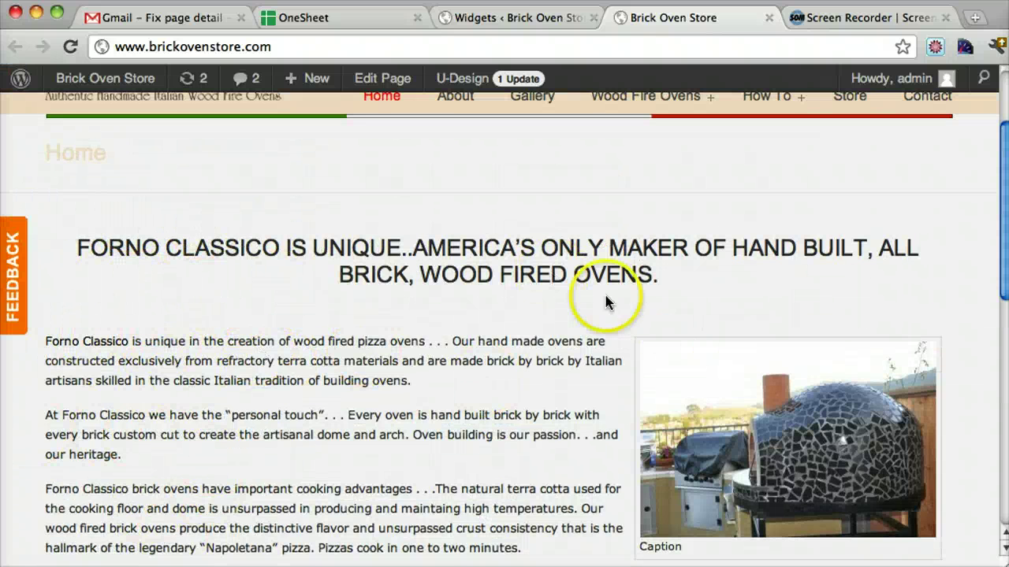
pyautogui.scroll(3, 488, 319)
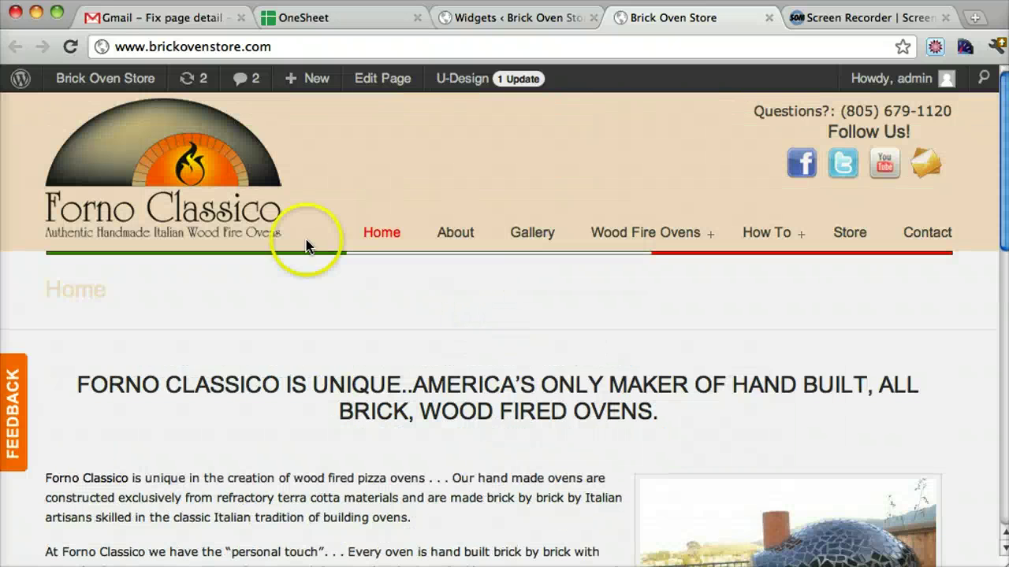
# Open the Home page for editing, set its template to Page Template 2 and update the page
pyautogui.moveTo(99, 84)
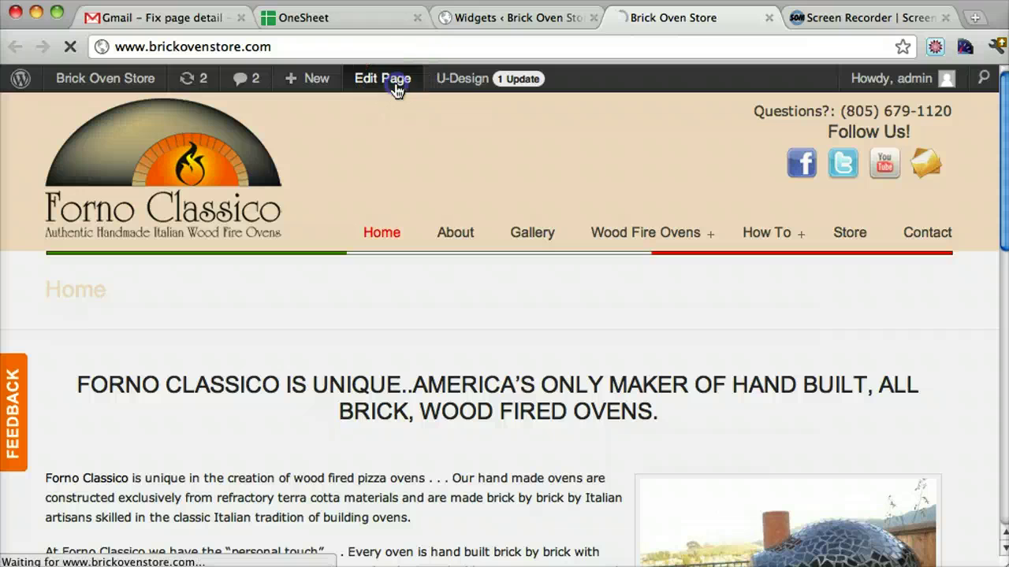
pyautogui.scroll(-5, 808, 347)
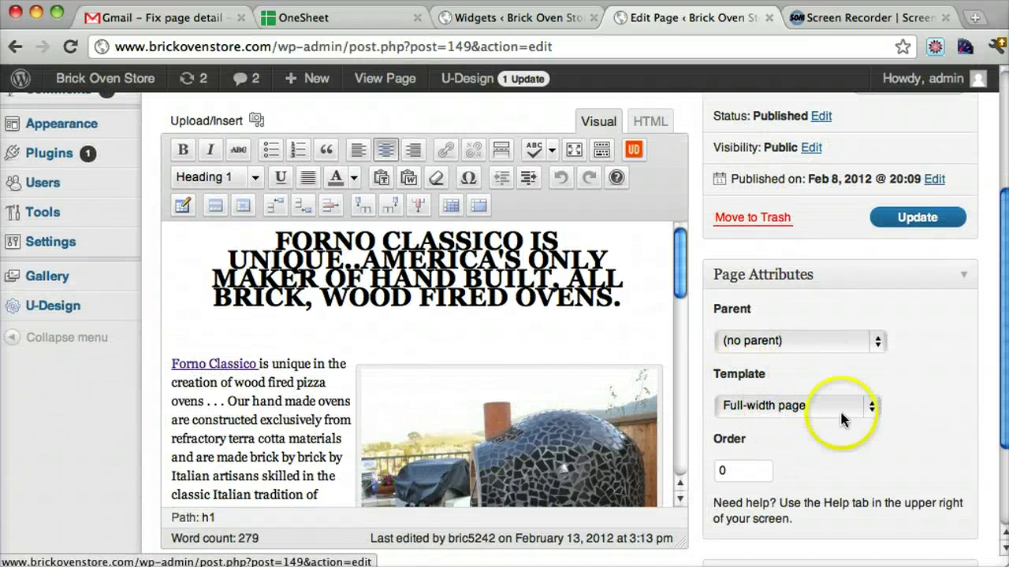
pyautogui.click(859, 420)
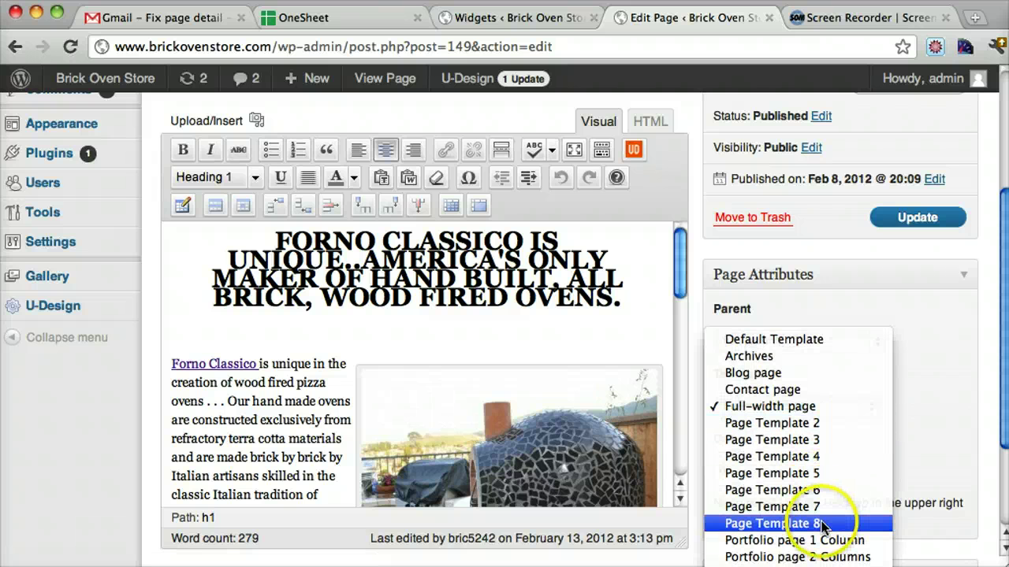
pyautogui.click(812, 426)
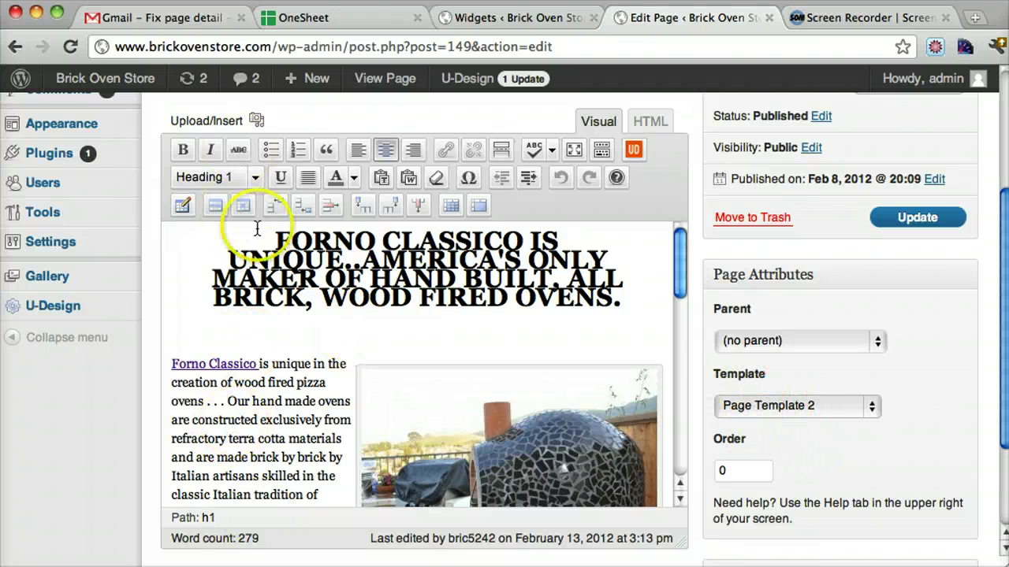
pyautogui.click(919, 218)
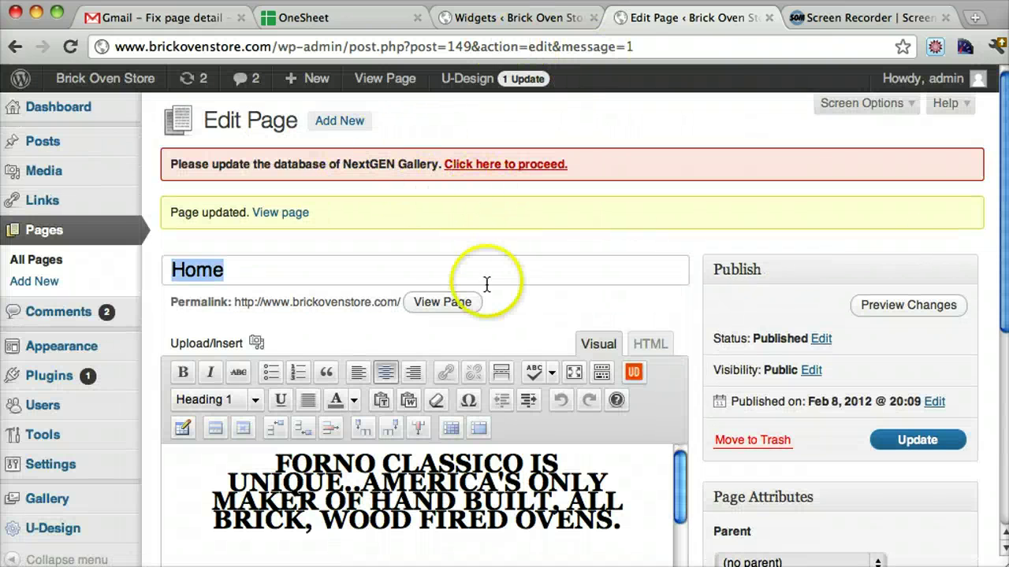
# View the updated Home page and examine its sidebar menu and content layout
pyautogui.click(436, 302)
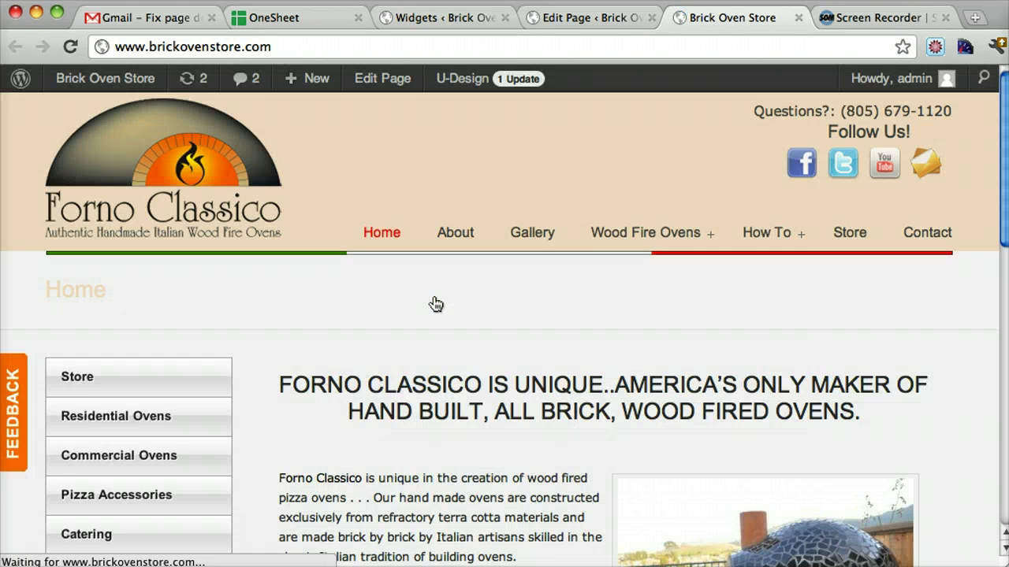
pyautogui.scroll(-2, 436, 305)
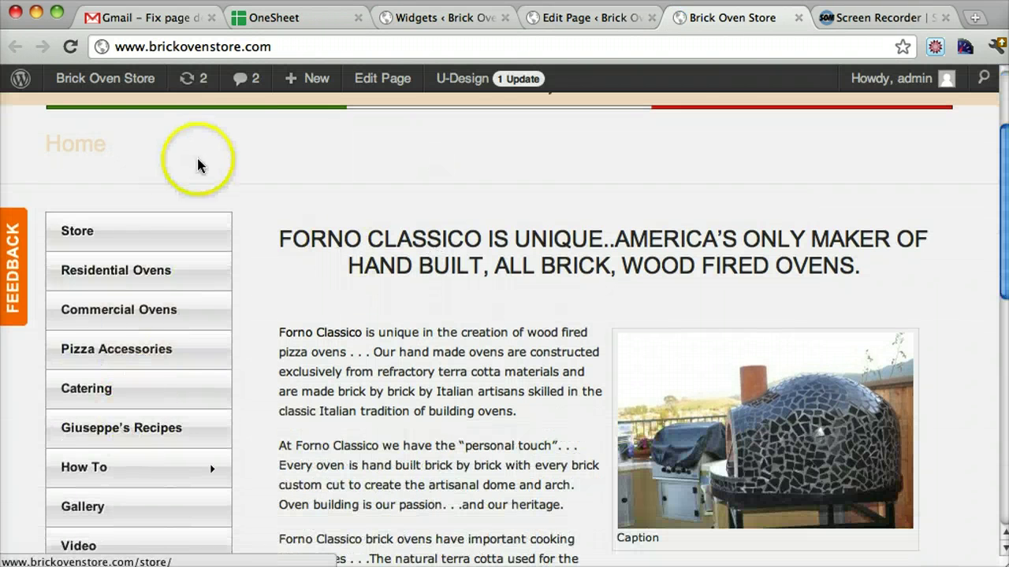
pyautogui.scroll(-10, 410, 249)
pyautogui.scroll(4, 399, 252)
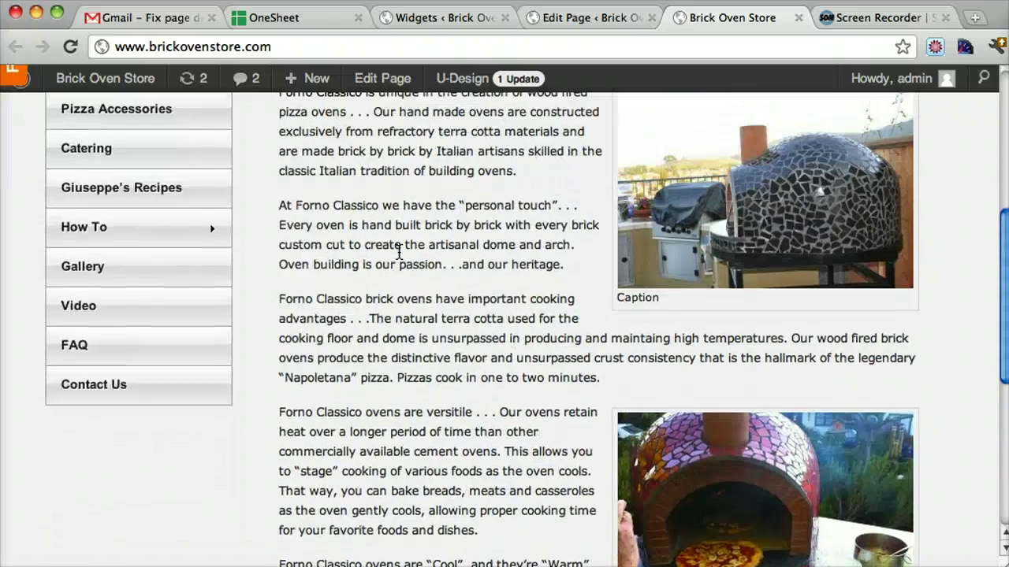
pyautogui.scroll(-7, 399, 252)
pyautogui.scroll(12, 399, 252)
pyautogui.scroll(5, 399, 251)
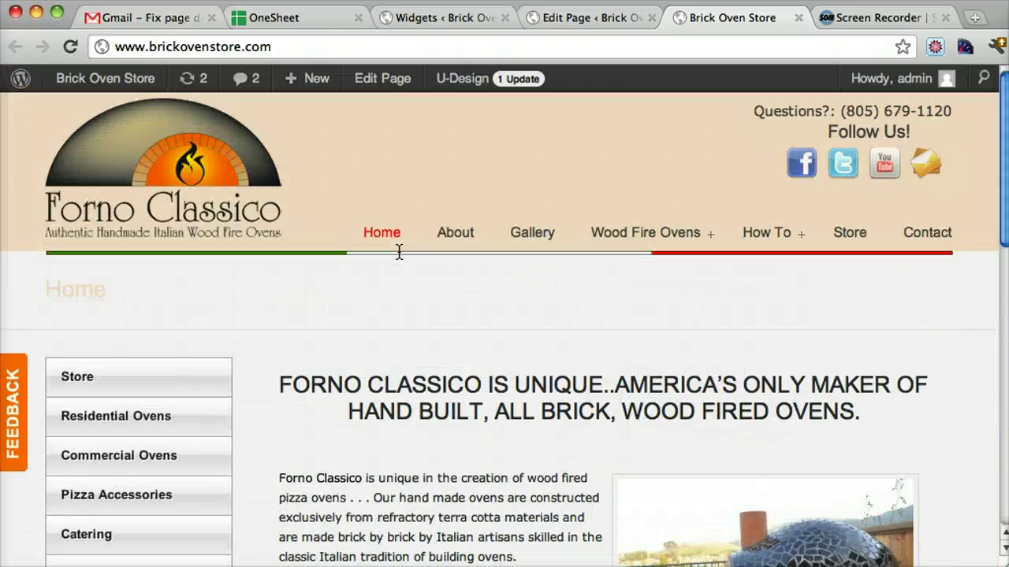
# Return to the widgets page and add a Black Studio TinyMCE widget to PagesSidebar2 under the mega menu
pyautogui.click(453, 21)
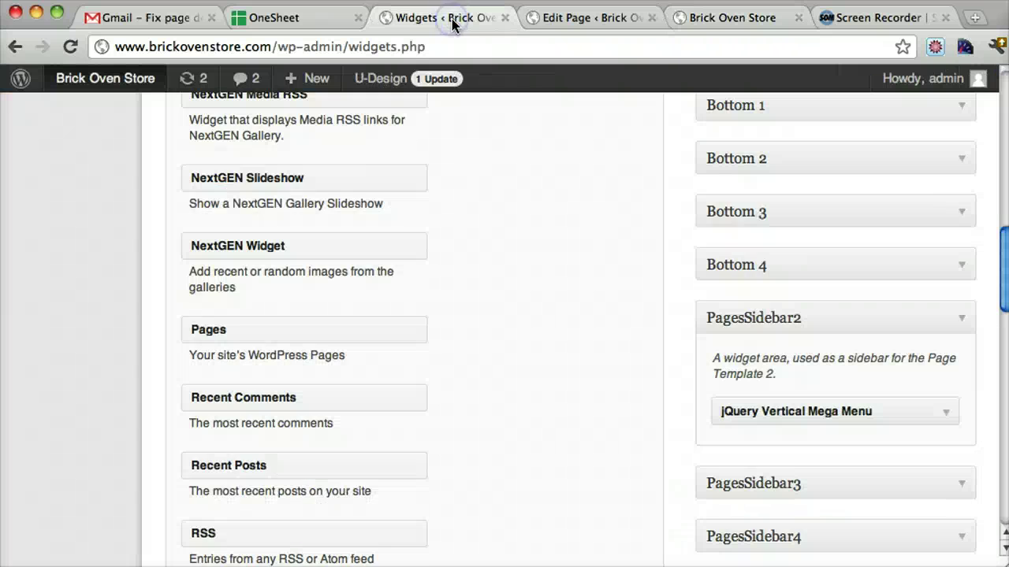
pyautogui.scroll(15, 570, 312)
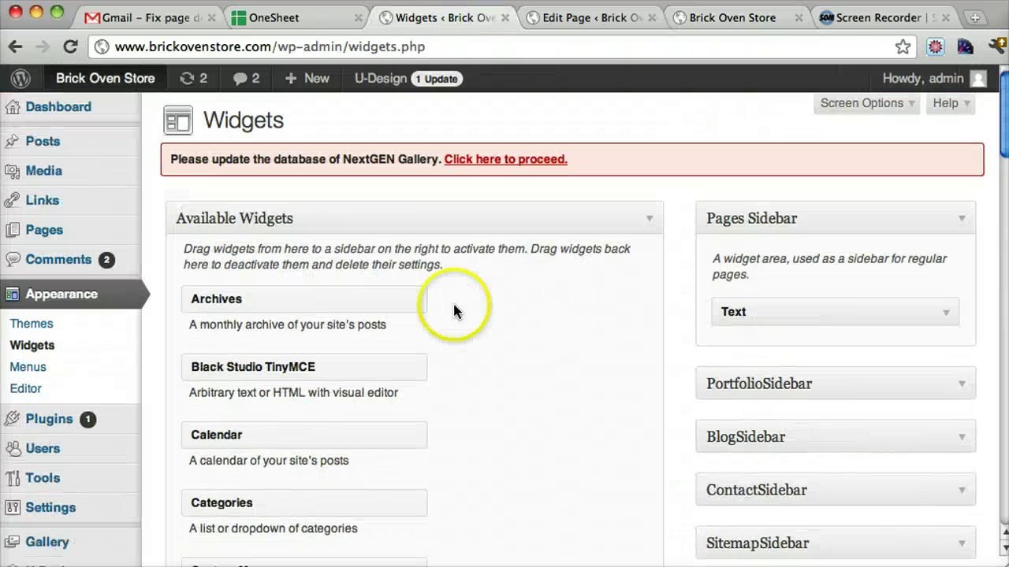
pyautogui.scroll(-15, 590, 415)
pyautogui.moveTo(478, 410); pyautogui.dragTo(814, 430)
pyautogui.scroll(-2, 814, 430)
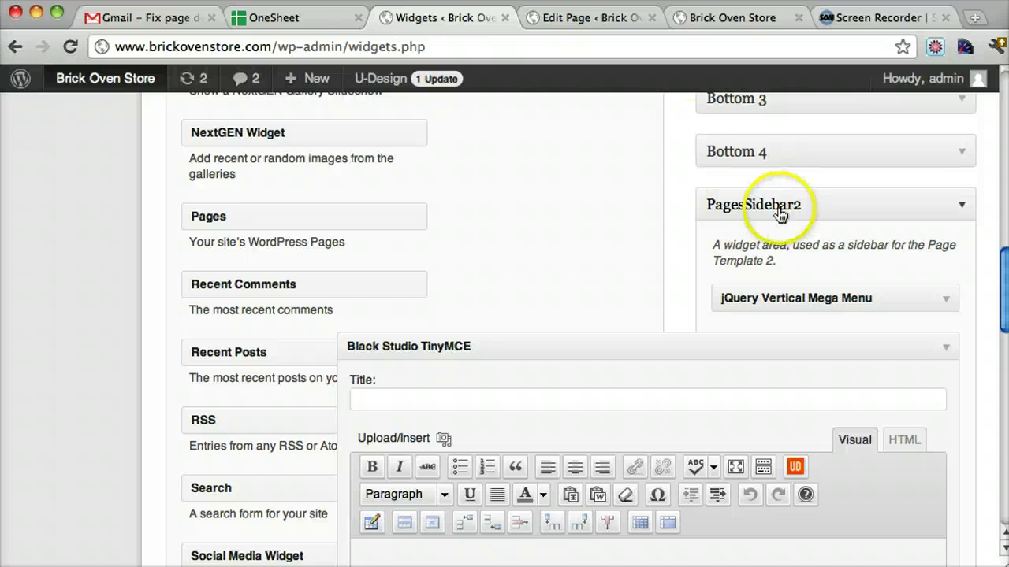
# Compare the Home page's template setting with the PagesSidebar2 widget area and review the available page templates
pyautogui.click(585, 24)
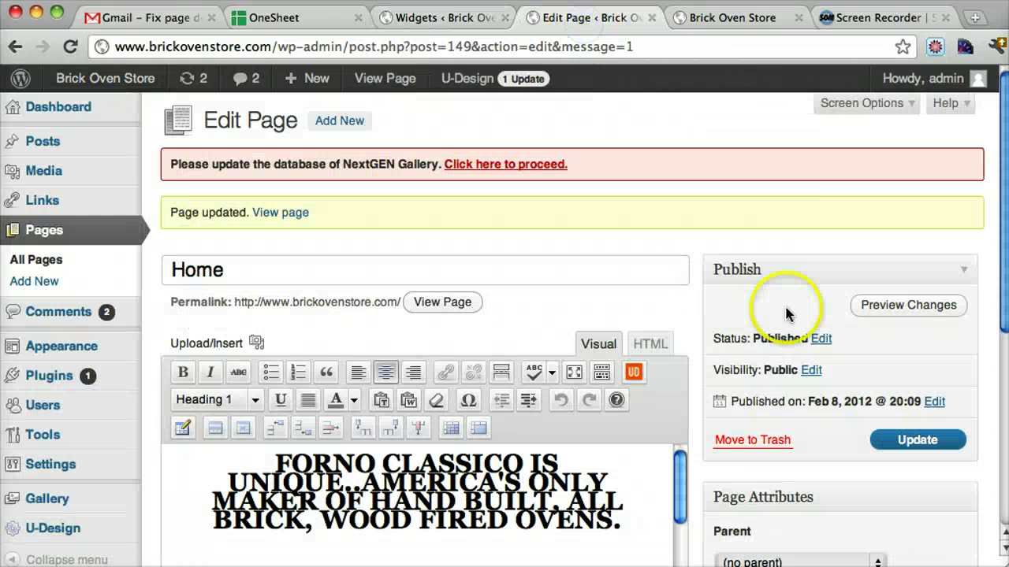
pyautogui.scroll(-5, 796, 304)
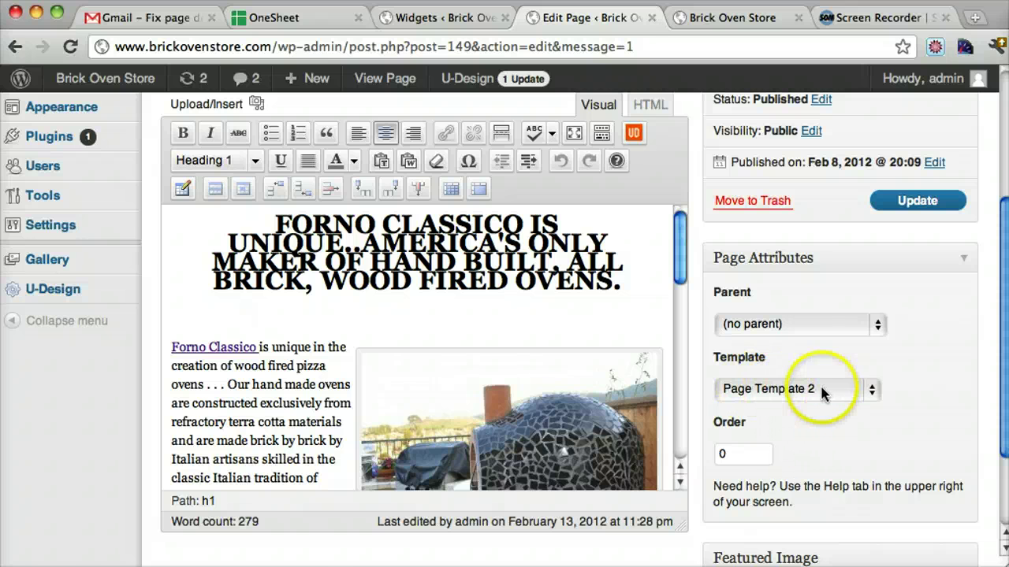
pyautogui.click(450, 23)
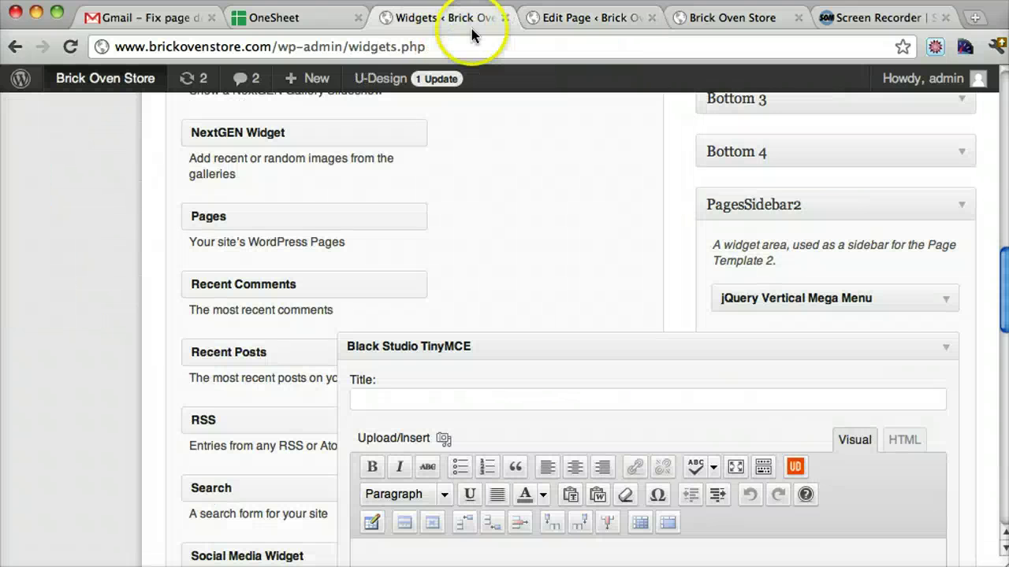
pyautogui.scroll(-1, 732, 126)
pyautogui.click(597, 23)
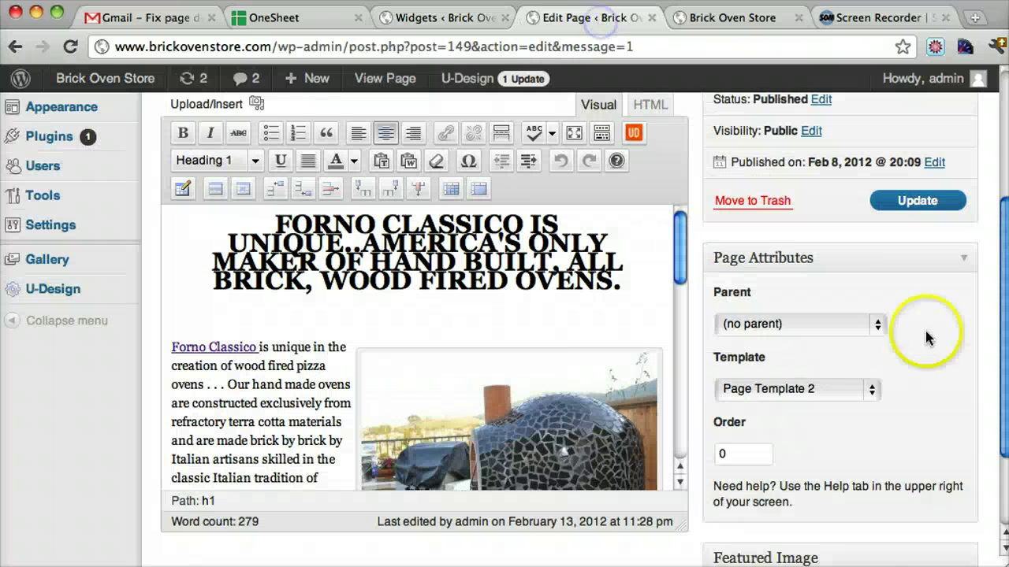
pyautogui.click(828, 389)
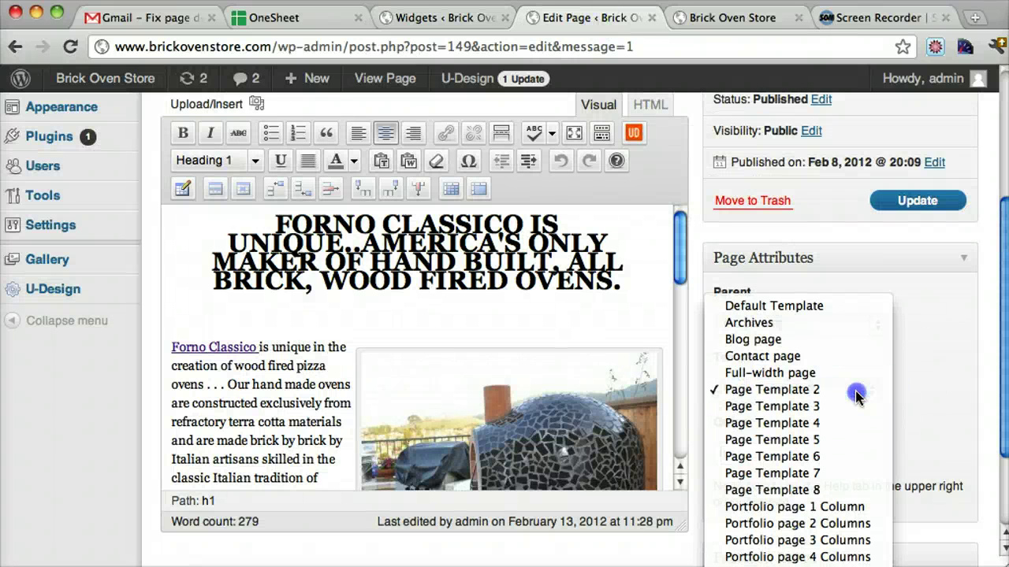
pyautogui.click(857, 394)
# Review the numbered sidebars on the widgets page, checking which page template PagesSidebar3 serves, and return to the Black Studio TinyMCE widget
pyautogui.click(452, 17)
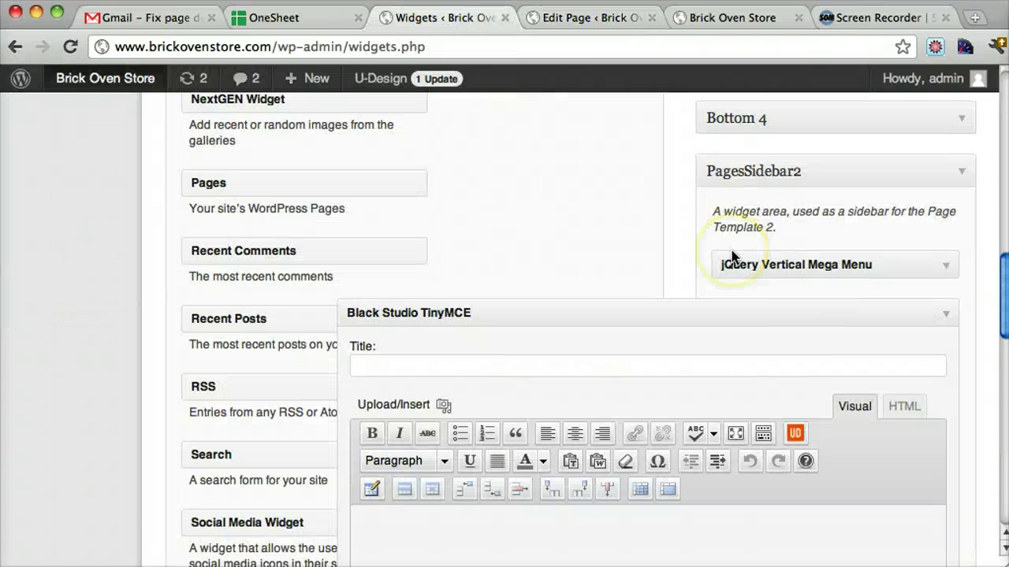
pyautogui.scroll(-5, 732, 249)
pyautogui.scroll(4, 732, 253)
pyautogui.scroll(-6, 731, 257)
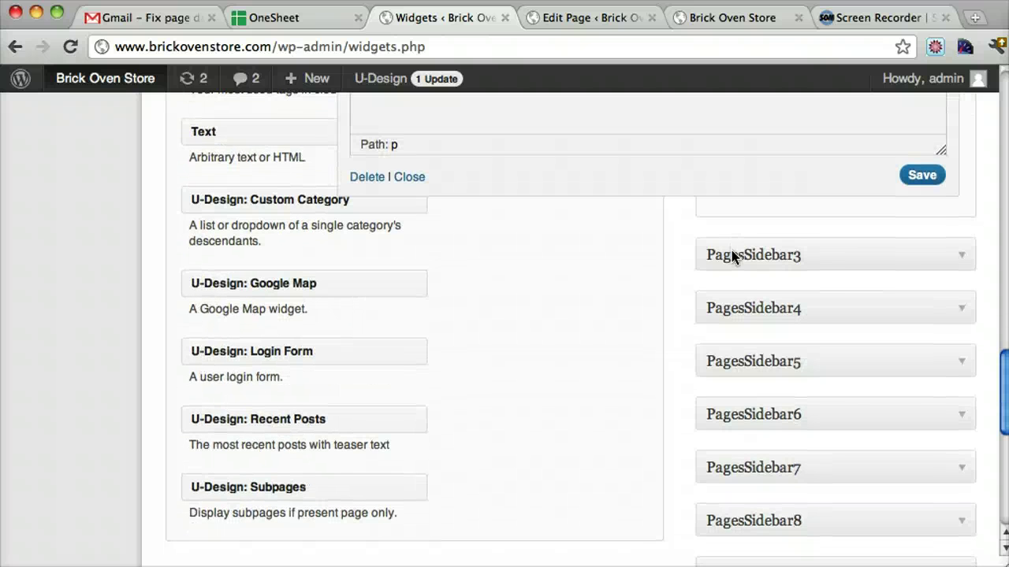
pyautogui.click(963, 255)
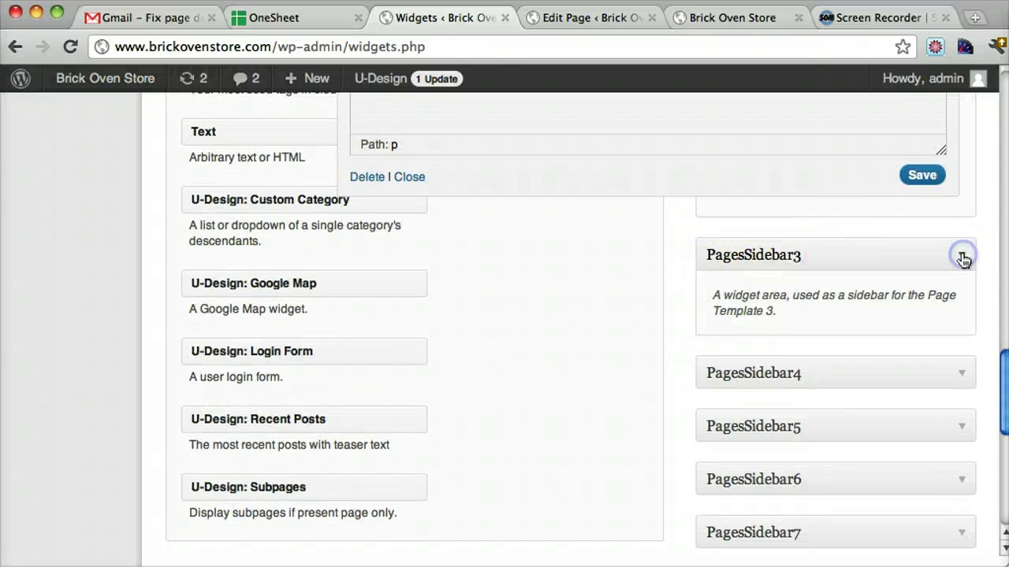
pyautogui.click(963, 254)
pyautogui.scroll(5, 782, 357)
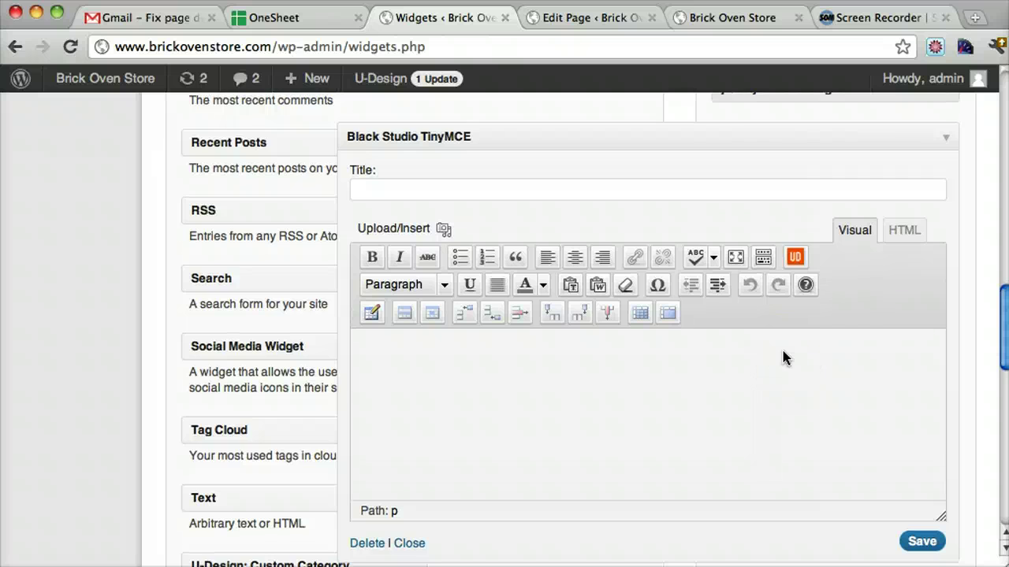
pyautogui.scroll(4, 782, 356)
pyautogui.scroll(-3, 782, 355)
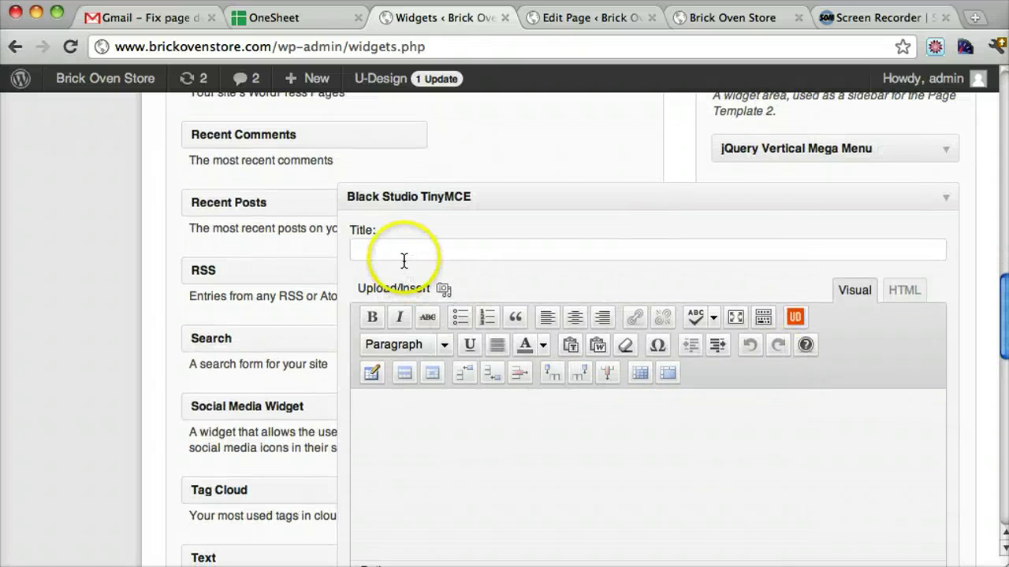
# Title the Black Studio TinyMCE widget "Hey", enter "Hello!!" as its content, and save it
pyautogui.press('Tab')
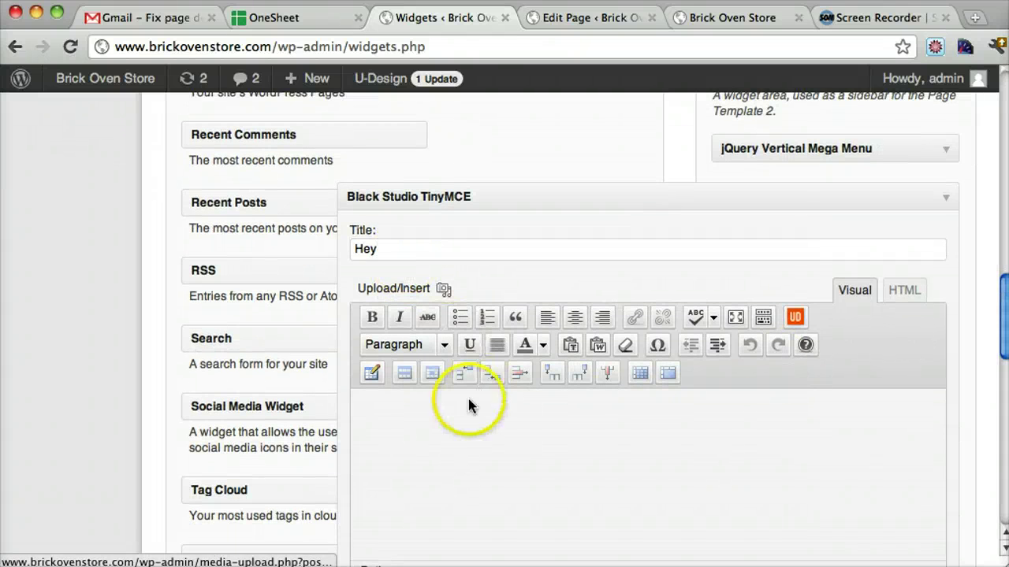
pyautogui.write('Hello!!')
pyautogui.scroll(-5, 465, 448)
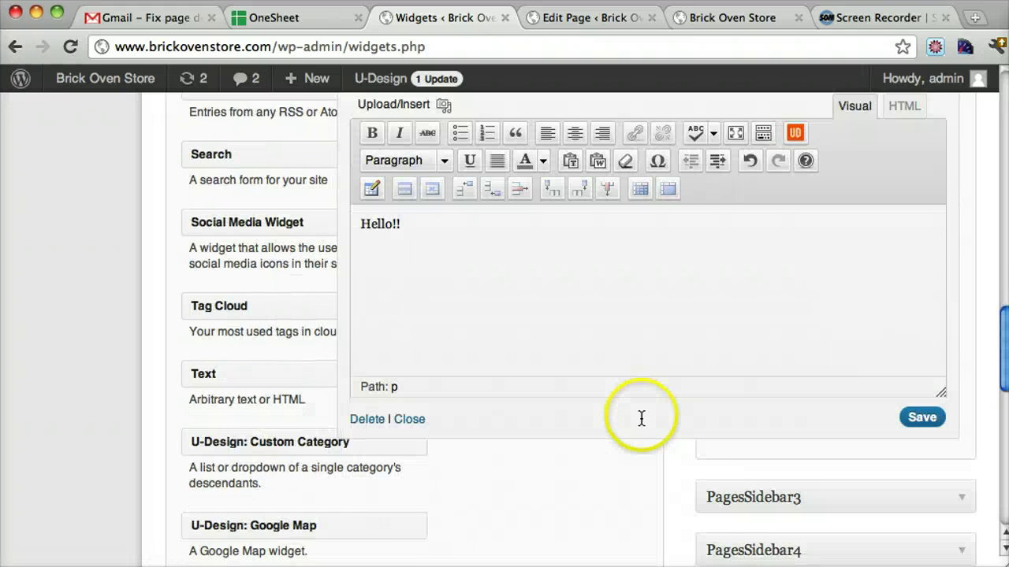
pyautogui.click(915, 378)
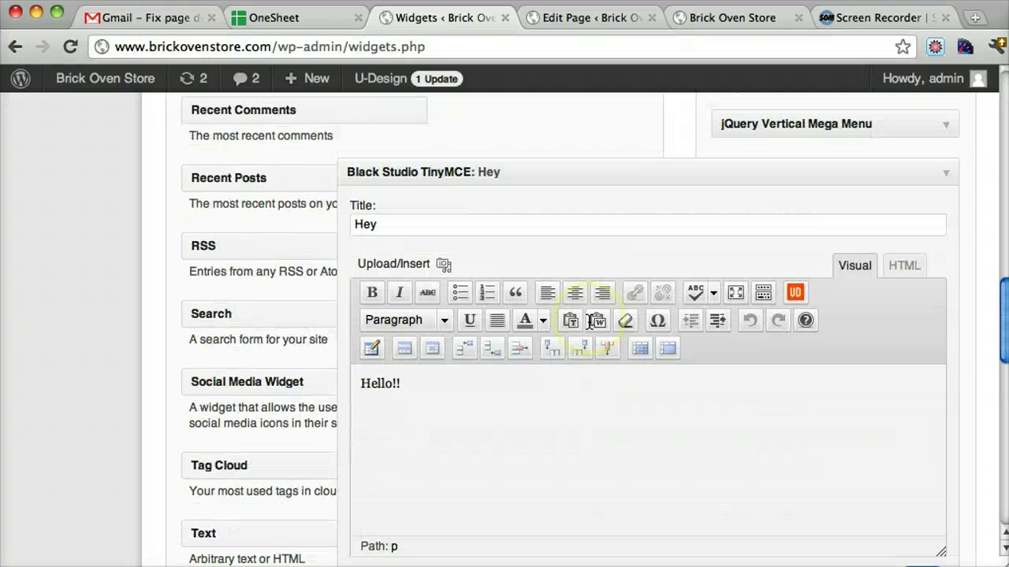
# Reload the live Home page and check the area under the sidebar menu for the new widget
pyautogui.click(709, 19)
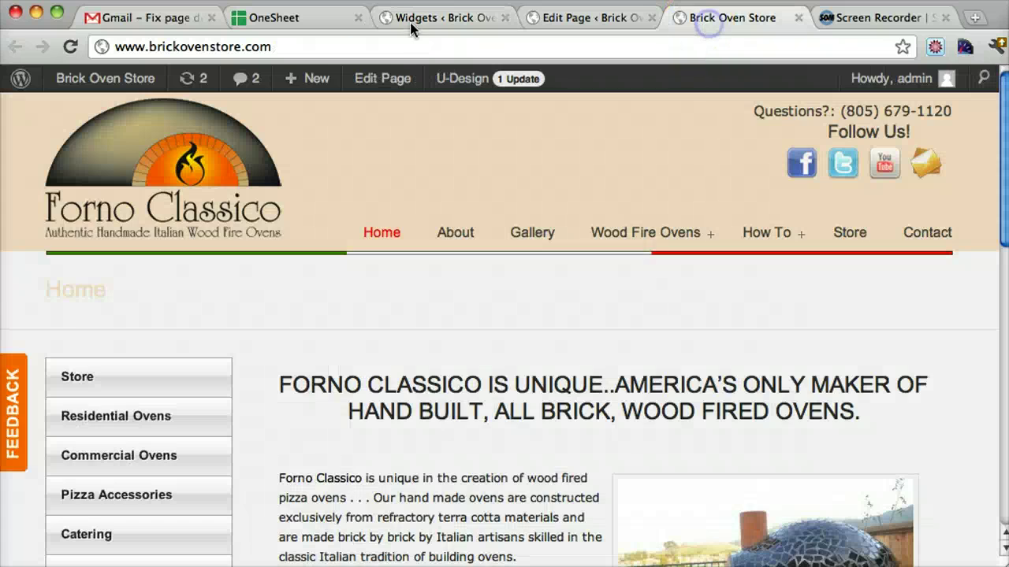
pyautogui.click(69, 49)
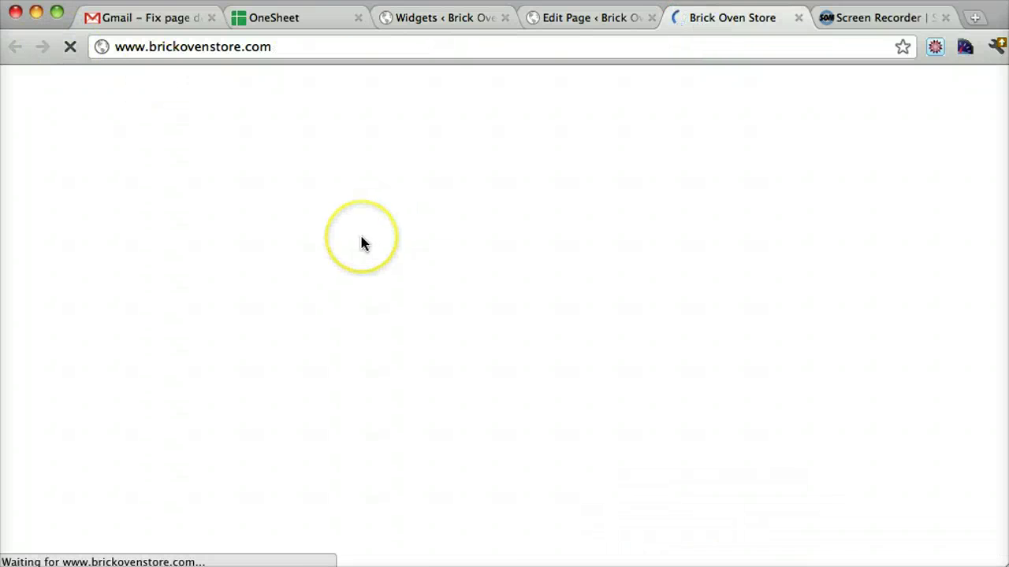
pyautogui.scroll(-5, 361, 236)
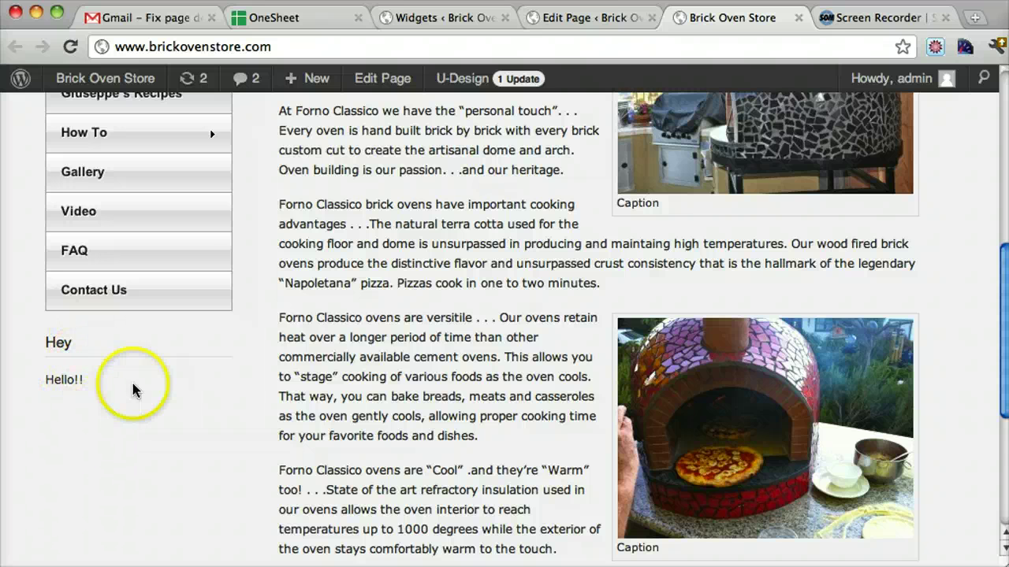
# Check the Home page's template setting, and delete the "Hey" Black Studio TinyMCE widget from PagesSidebar2
pyautogui.click(584, 17)
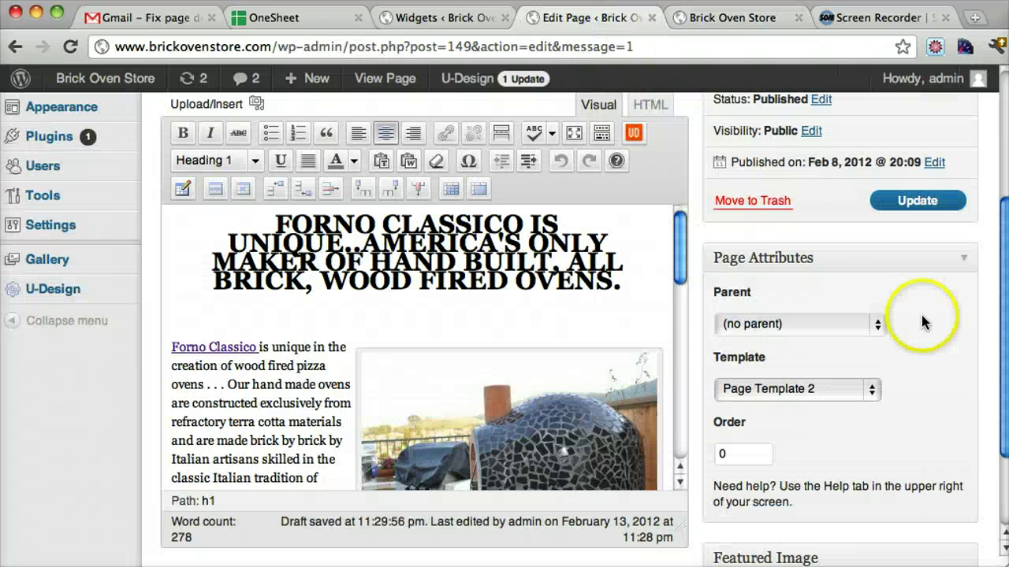
pyautogui.click(453, 16)
pyautogui.scroll(-4, 806, 300)
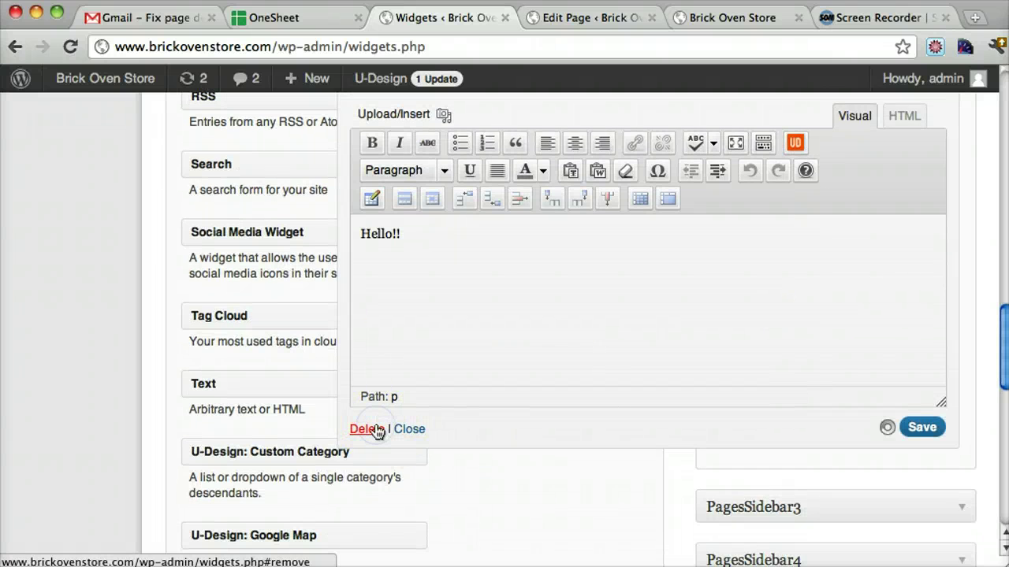
pyautogui.click(376, 430)
pyautogui.scroll(5, 756, 332)
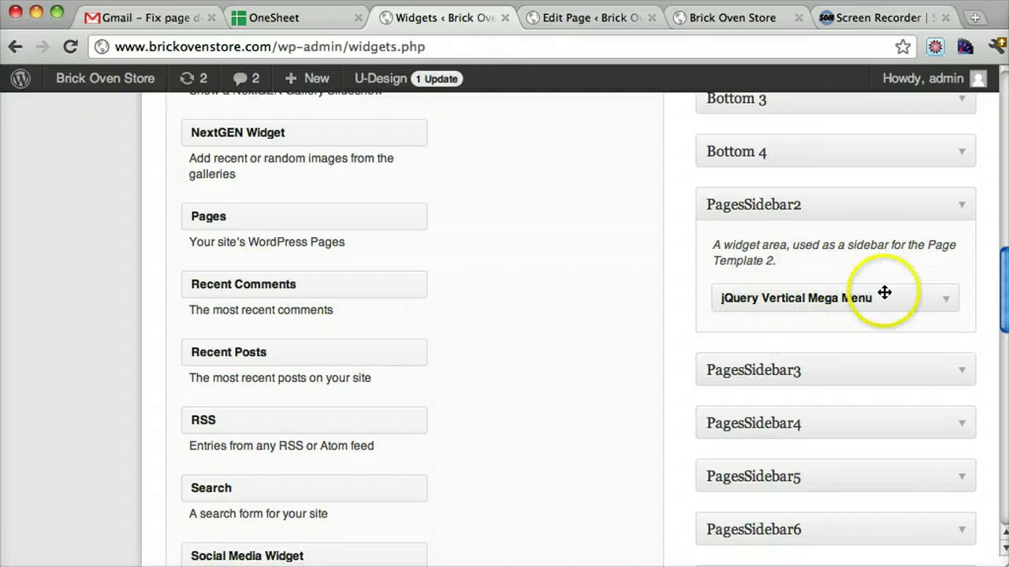
pyautogui.scroll(1, 885, 293)
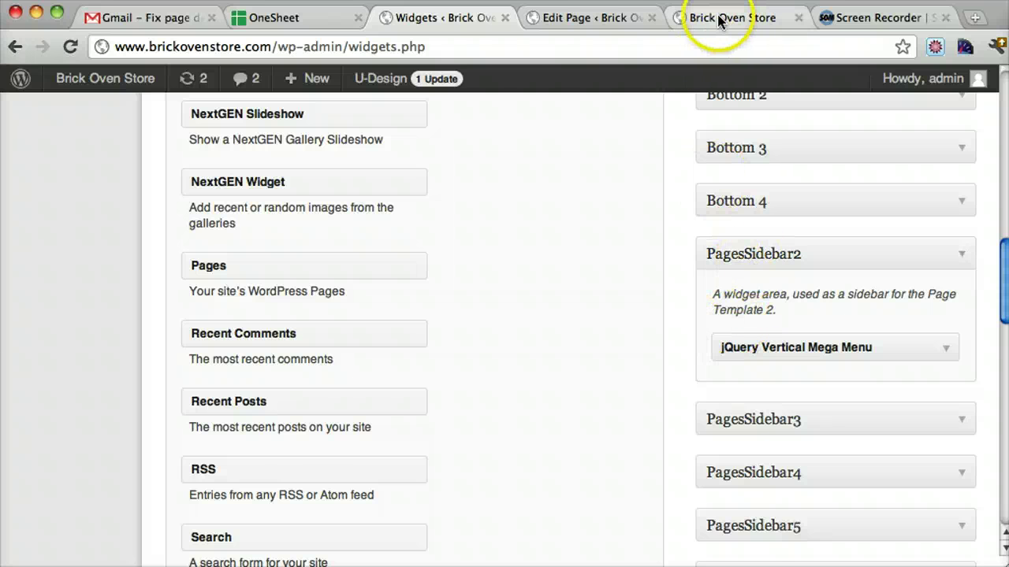
# Check the Home page's template setting again and reload the live page to inspect the sidebar below the menu
pyautogui.click(598, 19)
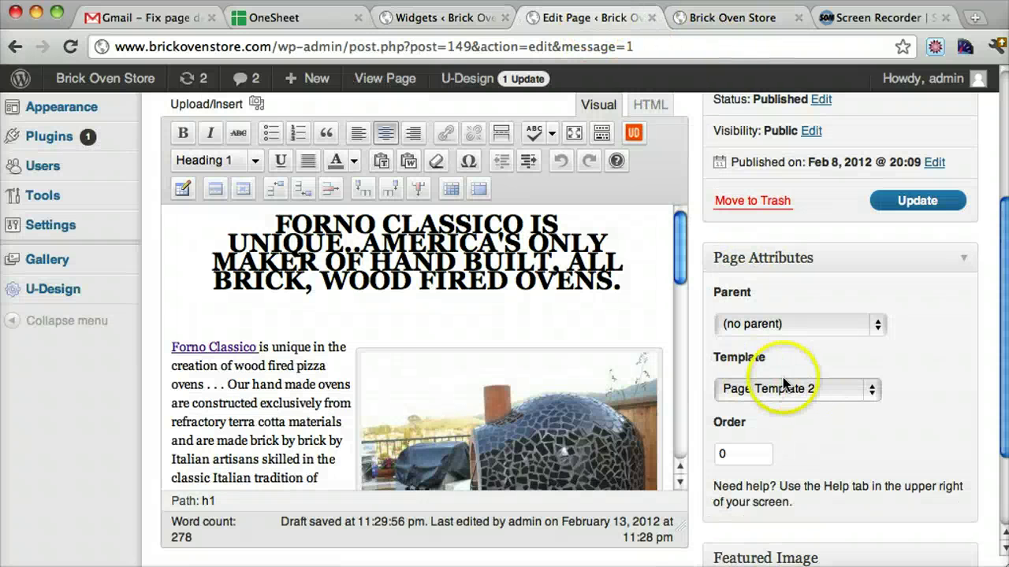
pyautogui.scroll(3, 511, 349)
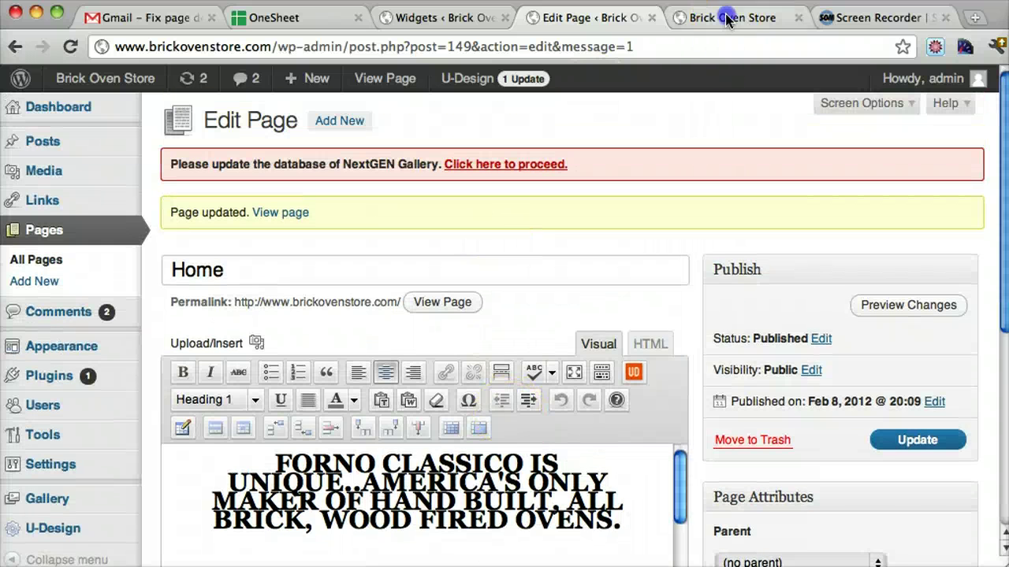
pyautogui.click(727, 20)
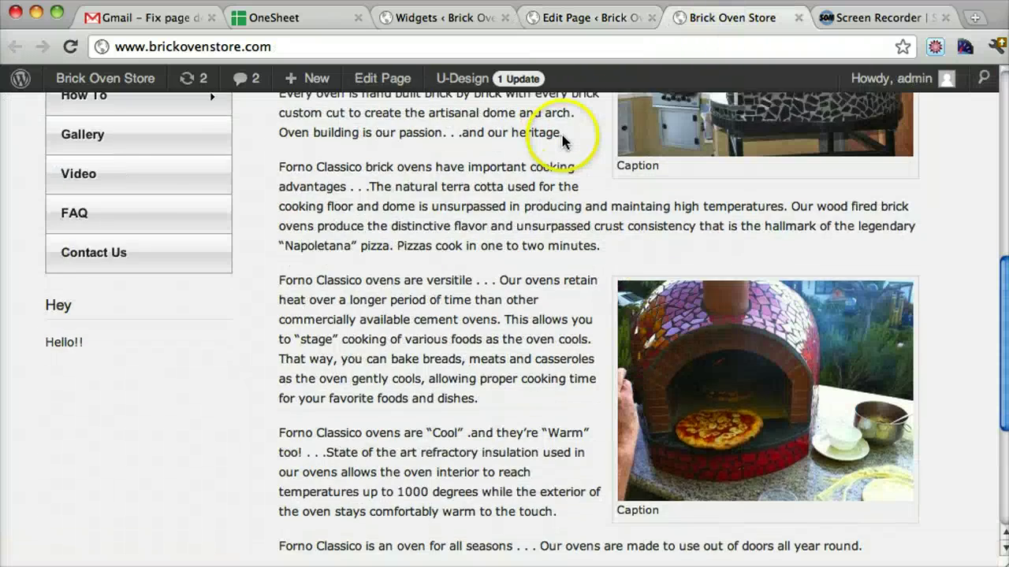
pyautogui.scroll(10, 575, 123)
pyautogui.click(70, 47)
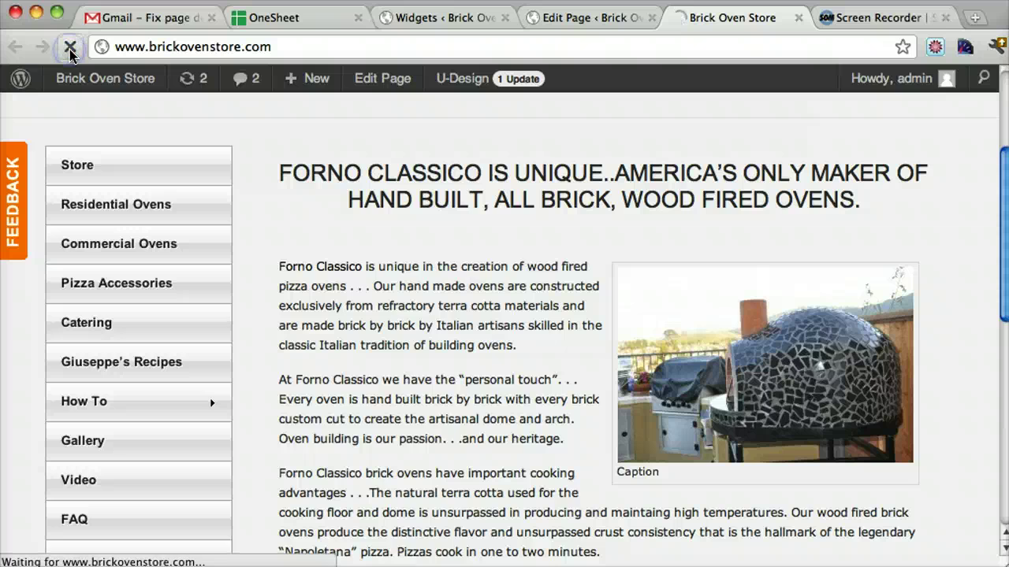
pyautogui.scroll(-3, 246, 268)
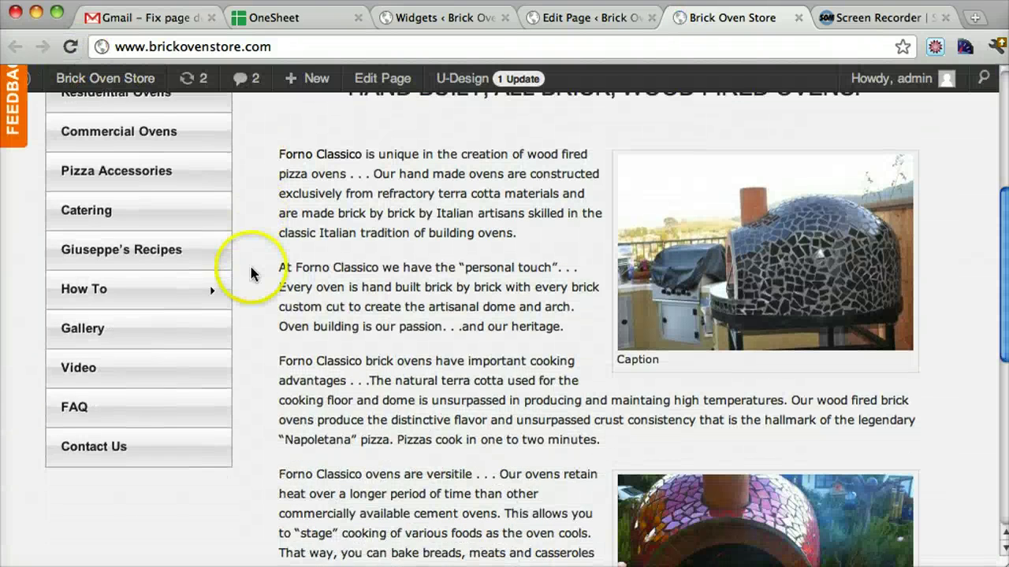
pyautogui.moveTo(141, 284)
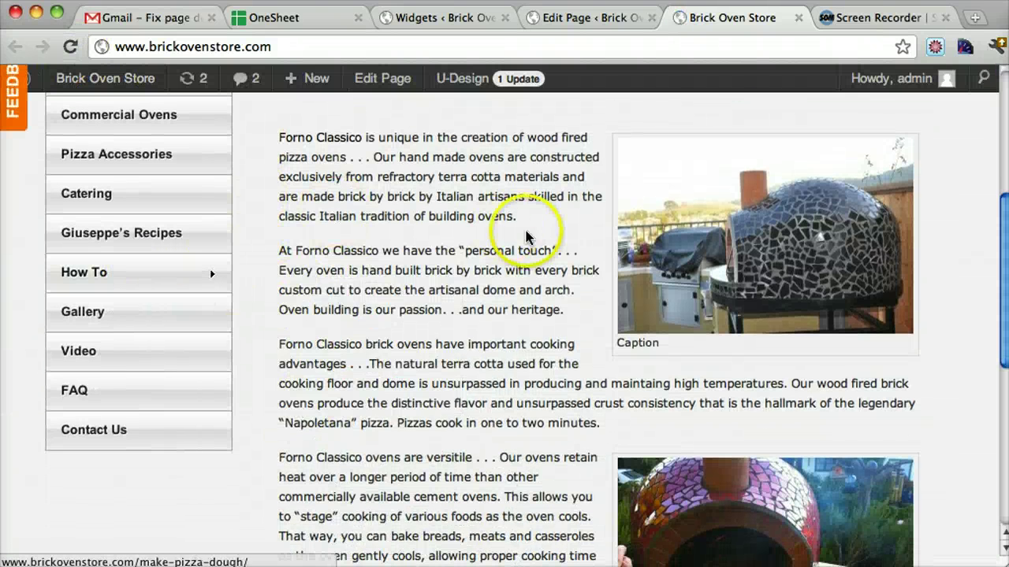
# Examine the live Home page's sidebar menu entries and main content from the header to the end of the article
pyautogui.scroll(7, 525, 232)
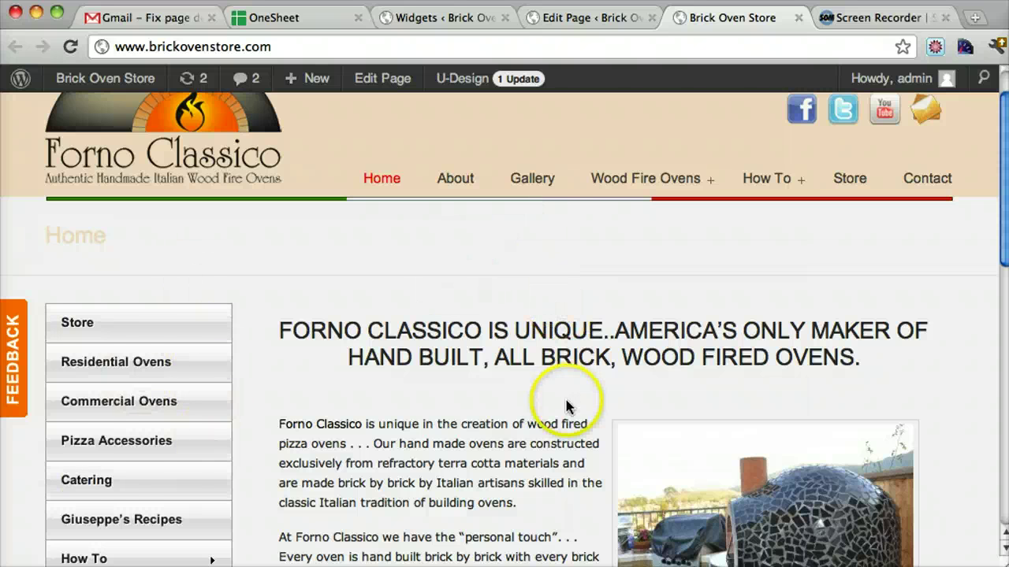
pyautogui.scroll(-3, 567, 405)
pyautogui.scroll(-12, 466, 341)
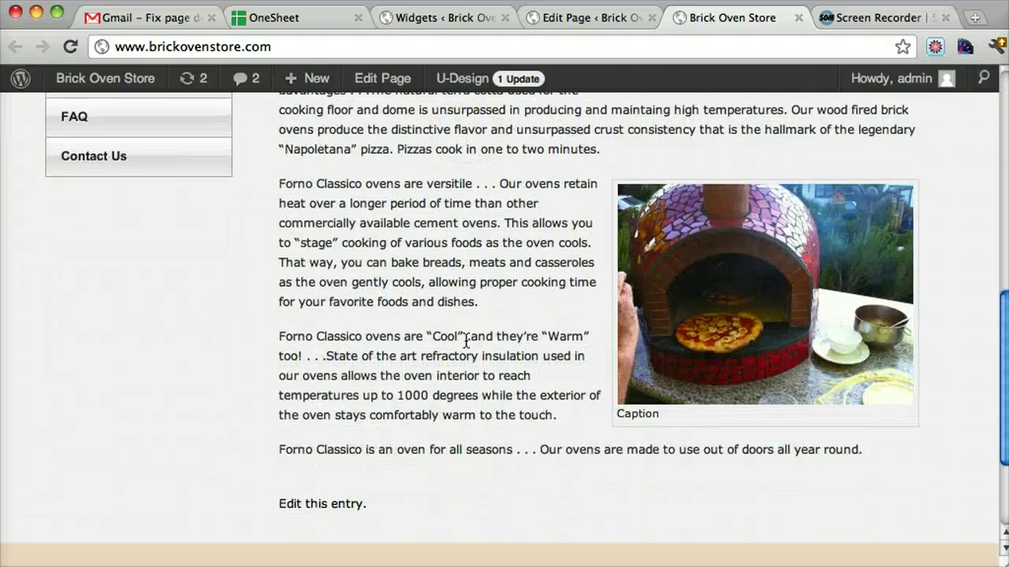
pyautogui.scroll(12, 466, 339)
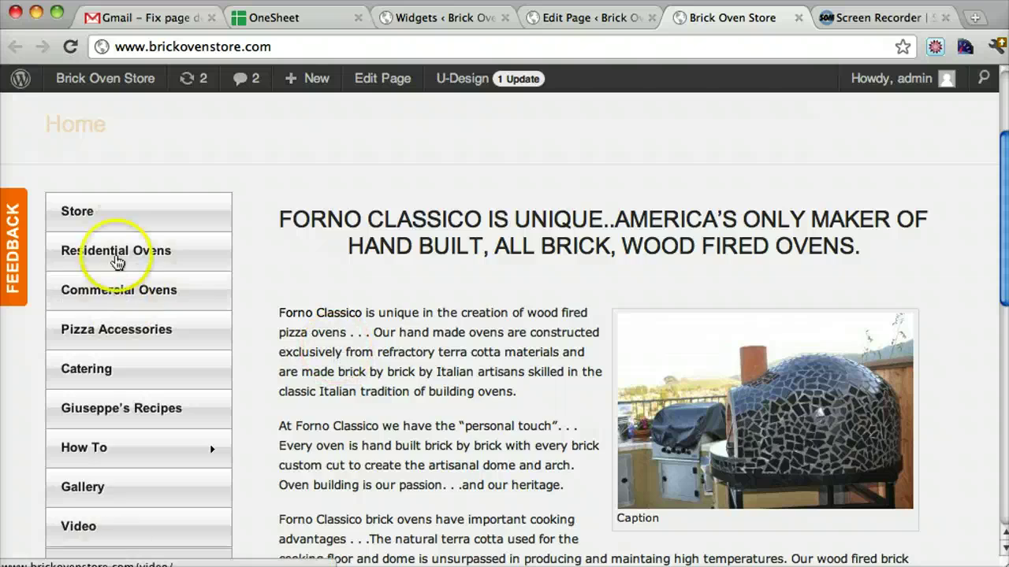
pyautogui.scroll(-8, 613, 315)
pyautogui.scroll(-5, 613, 314)
pyautogui.scroll(15, 613, 307)
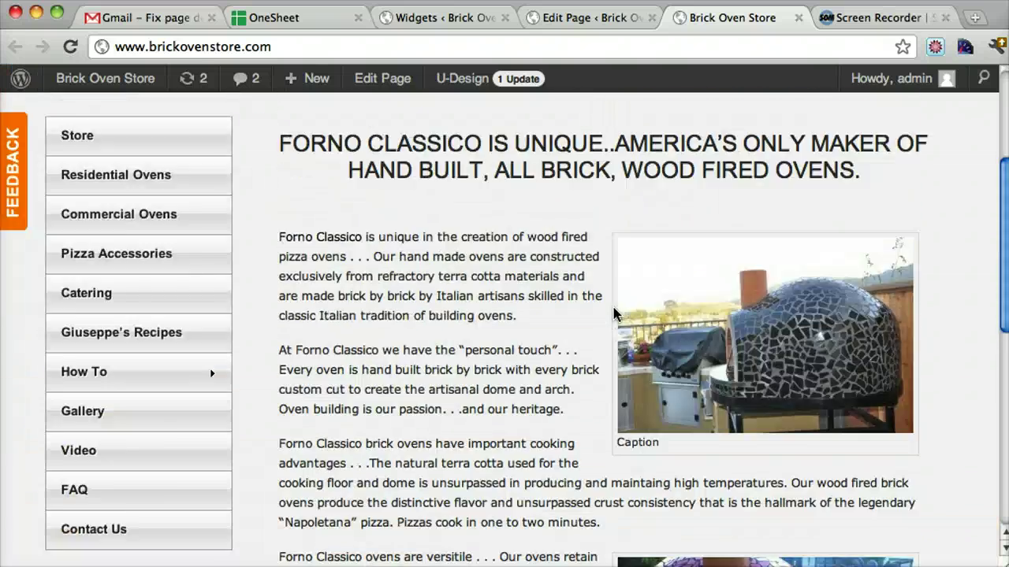
# Switch to the Gmail message and highlight the question about controlling the menu on the left side
pyautogui.click(167, 20)
pyautogui.scroll(-2, 473, 320)
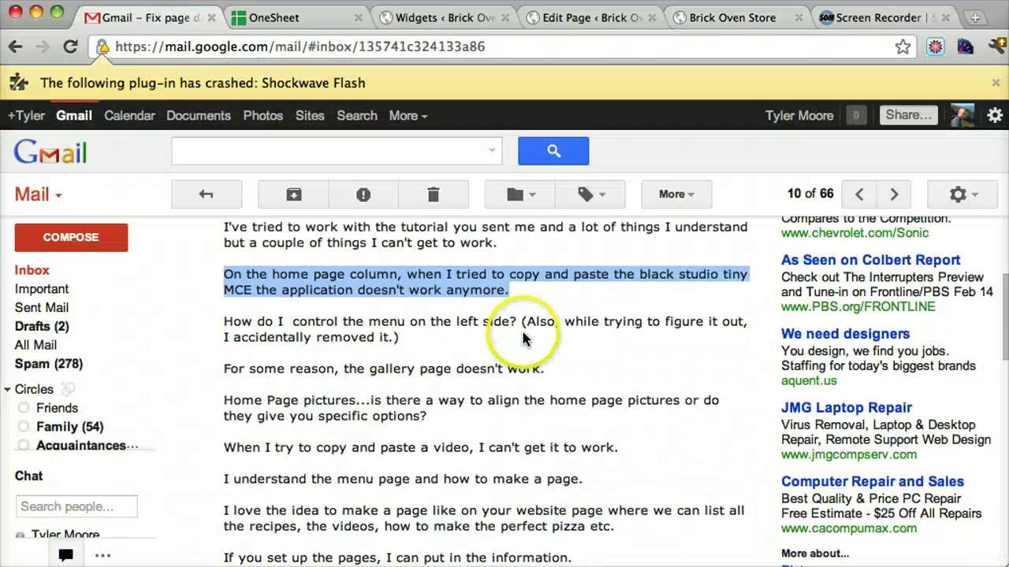
pyautogui.moveTo(402, 336); pyautogui.dragTo(265, 316)
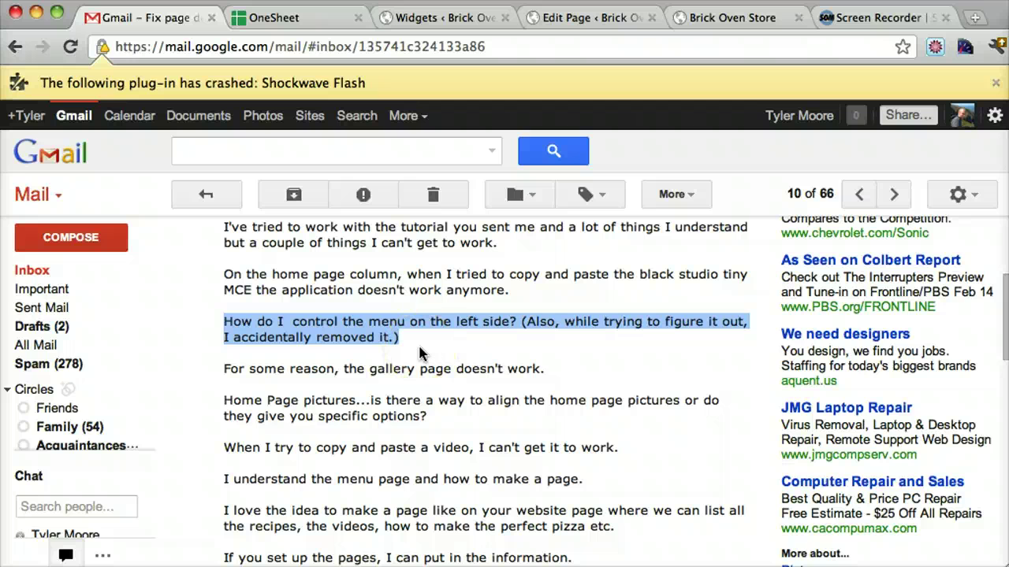
# Return to the live Home page and examine the sidebar menu the emailed question refers to
pyautogui.click(603, 20)
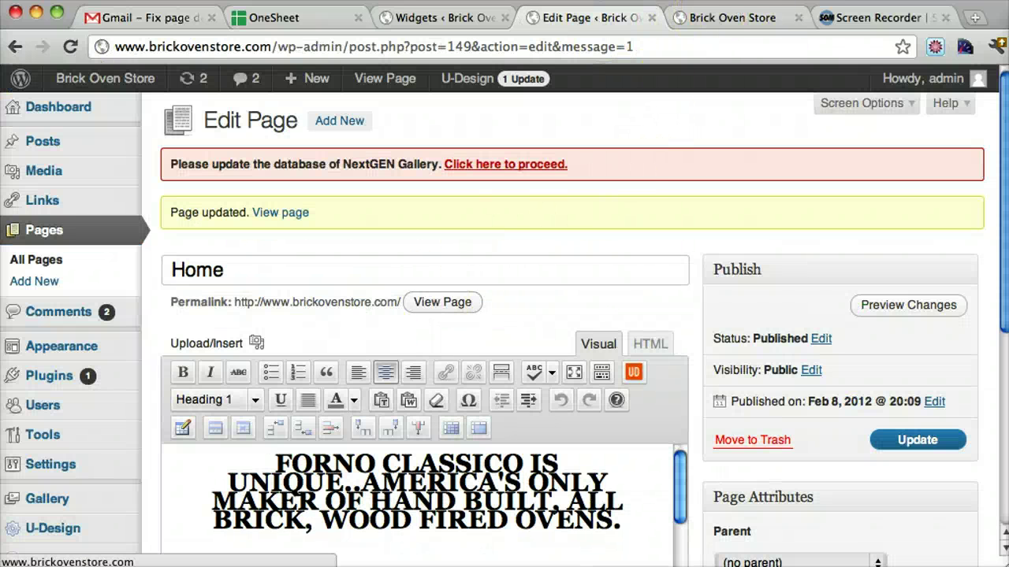
pyautogui.click(727, 24)
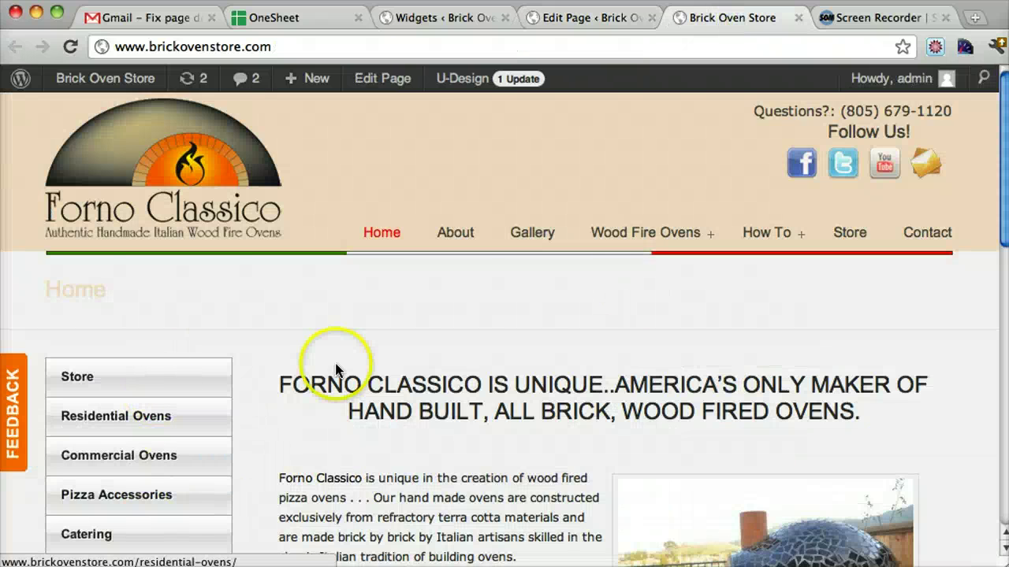
pyautogui.scroll(-3, 142, 245)
pyautogui.scroll(3, 284, 253)
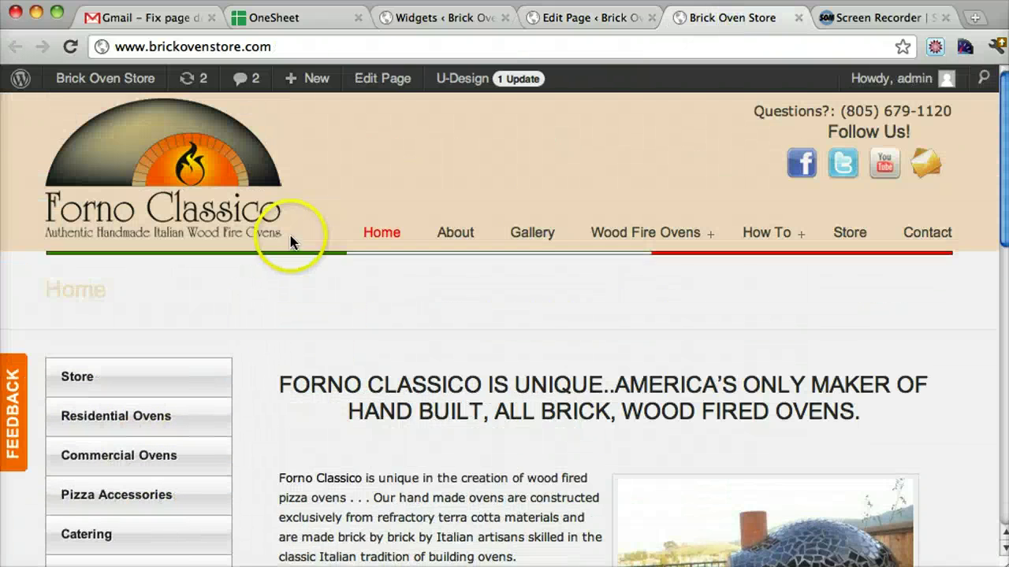
# Open the Home page for editing from the live site and review its template options, keeping Page Template 2
pyautogui.click(383, 79)
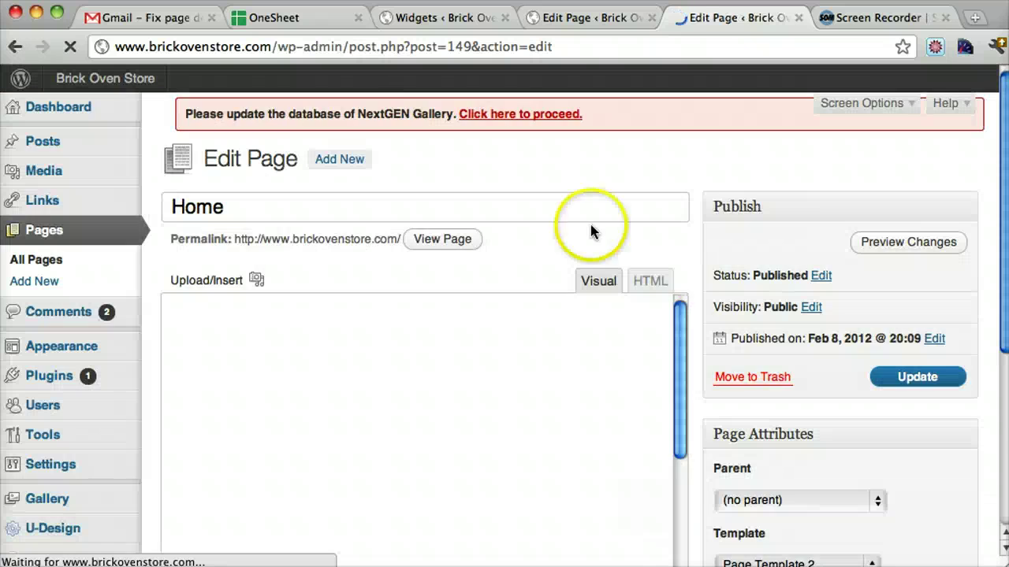
pyautogui.scroll(-5, 705, 311)
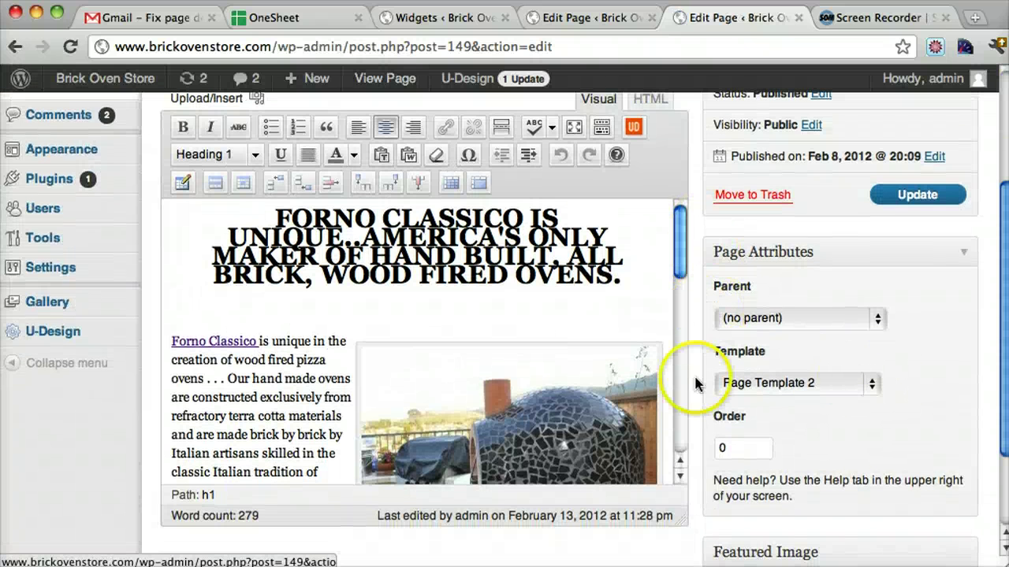
pyautogui.click(860, 386)
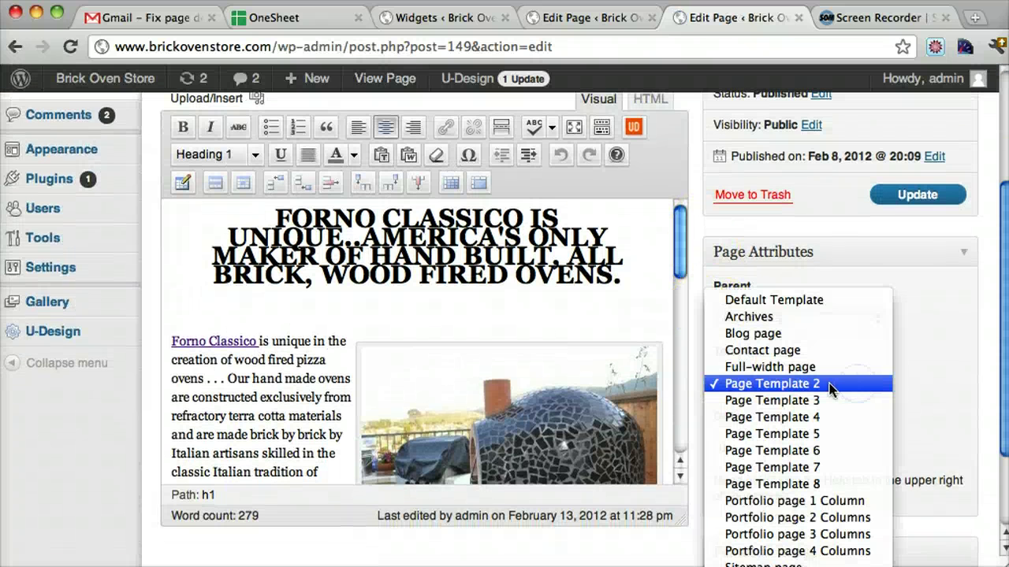
pyautogui.click(828, 387)
pyautogui.scroll(5, 831, 389)
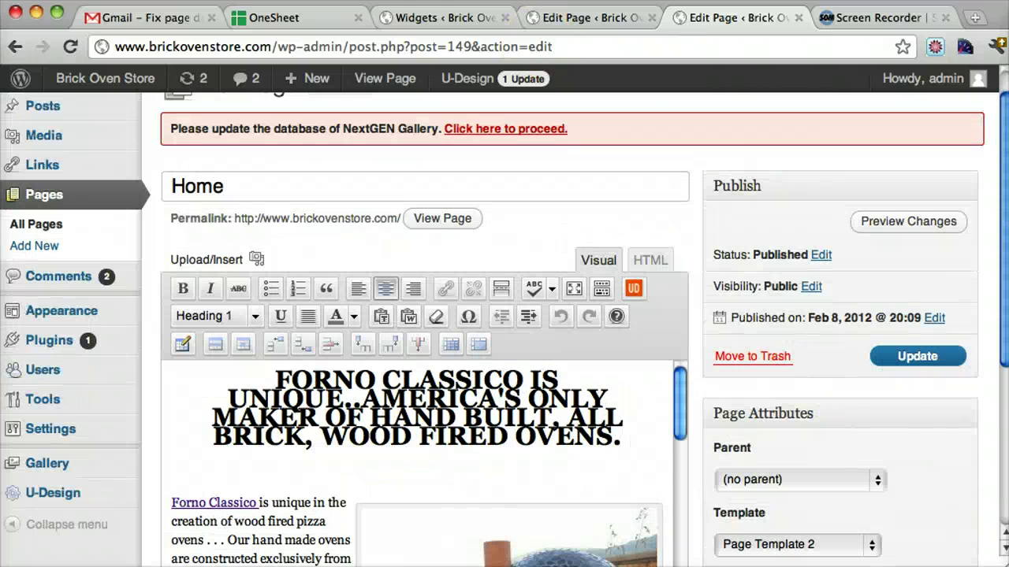
# Compare the description and mega menu of the PagesSidebar2 widget area with the template assigned to the Home page
pyautogui.click(434, 18)
pyautogui.scroll(1, 709, 323)
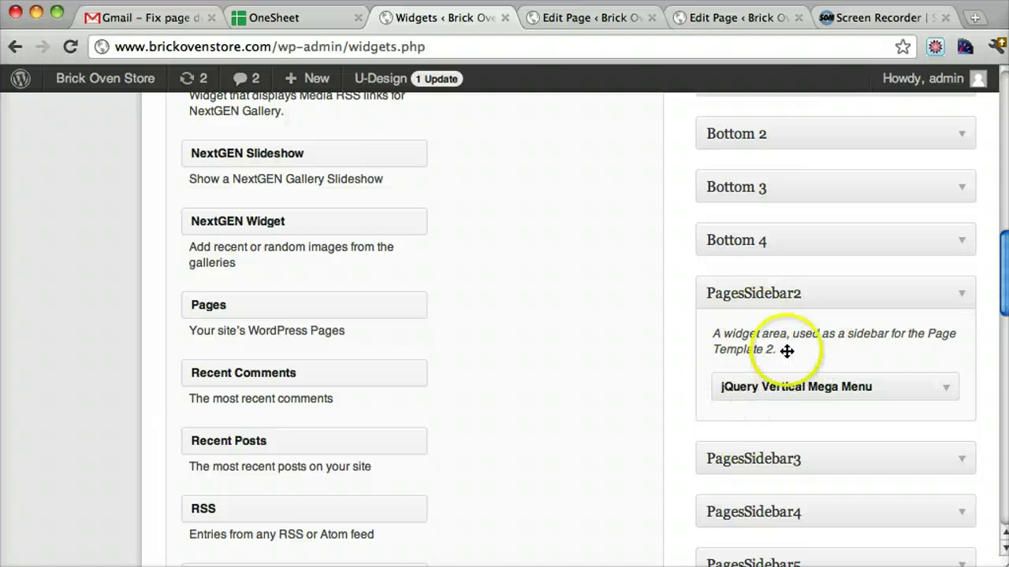
pyautogui.click(622, 26)
pyautogui.scroll(-3, 820, 426)
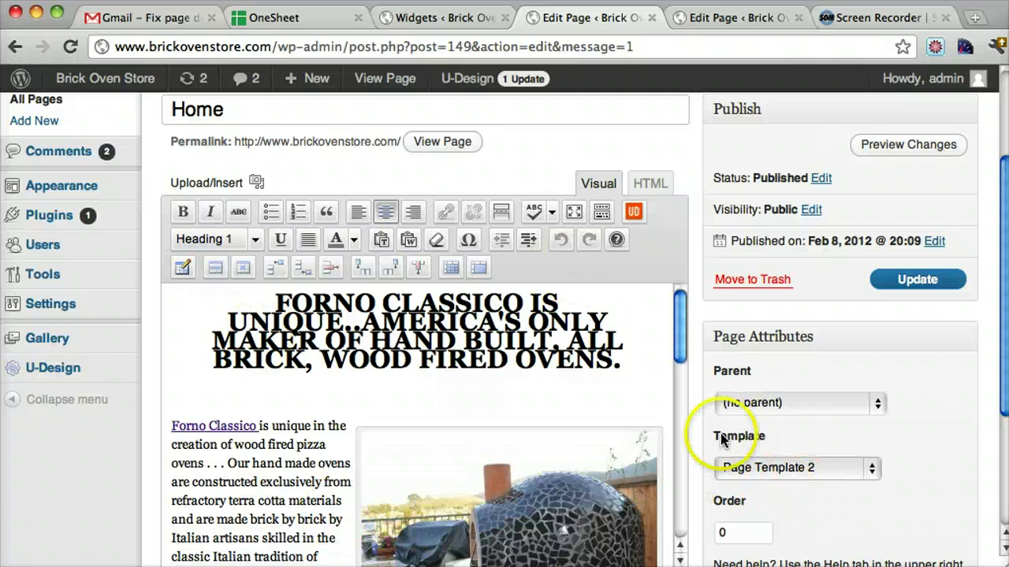
pyautogui.scroll(3, 682, 134)
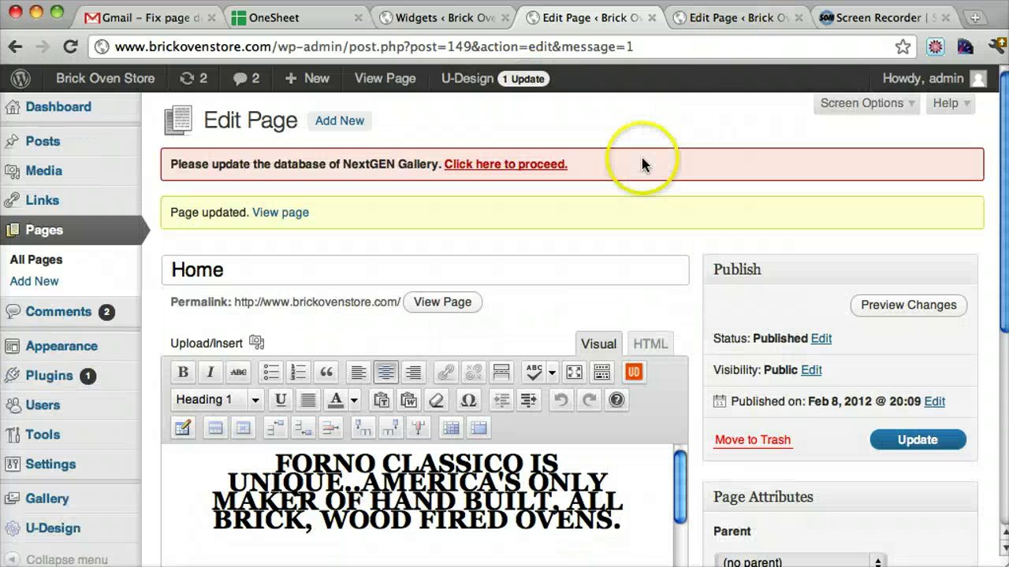
# Recheck the emailed left-side menu question, return to WordPress and open the menu management page showing the Left Navigation menu
pyautogui.click(148, 18)
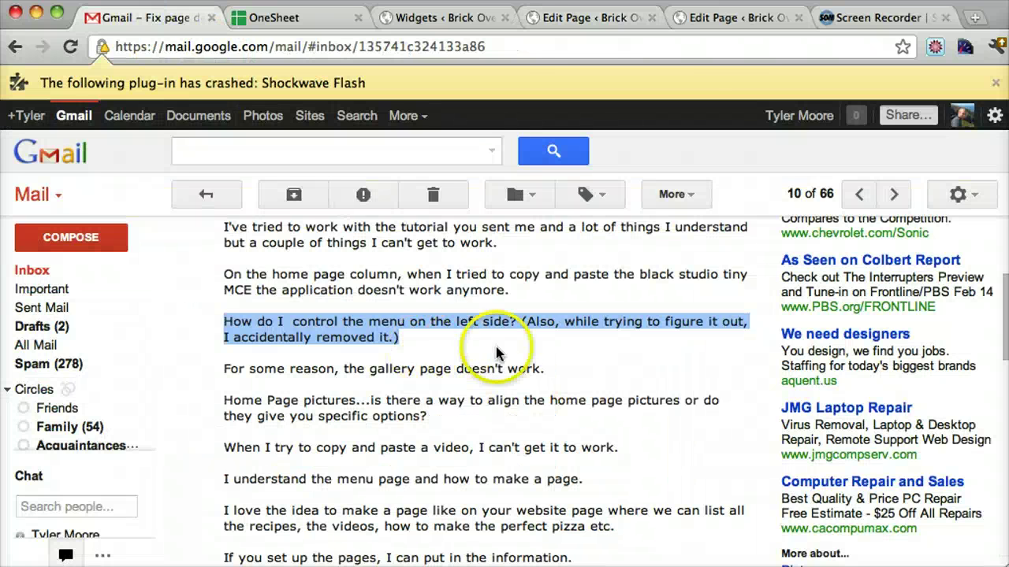
pyautogui.click(580, 19)
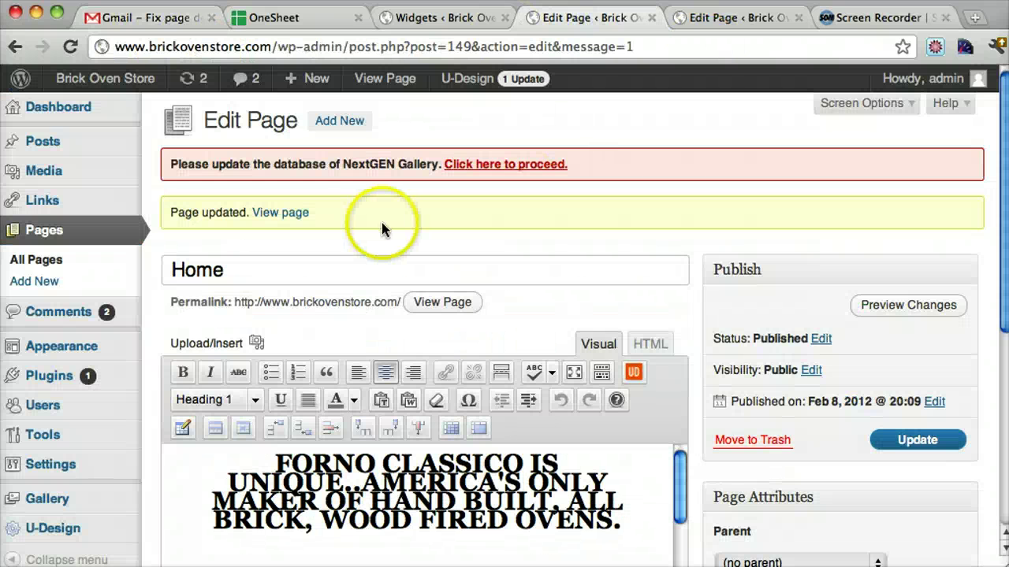
pyautogui.scroll(-1, 130, 470)
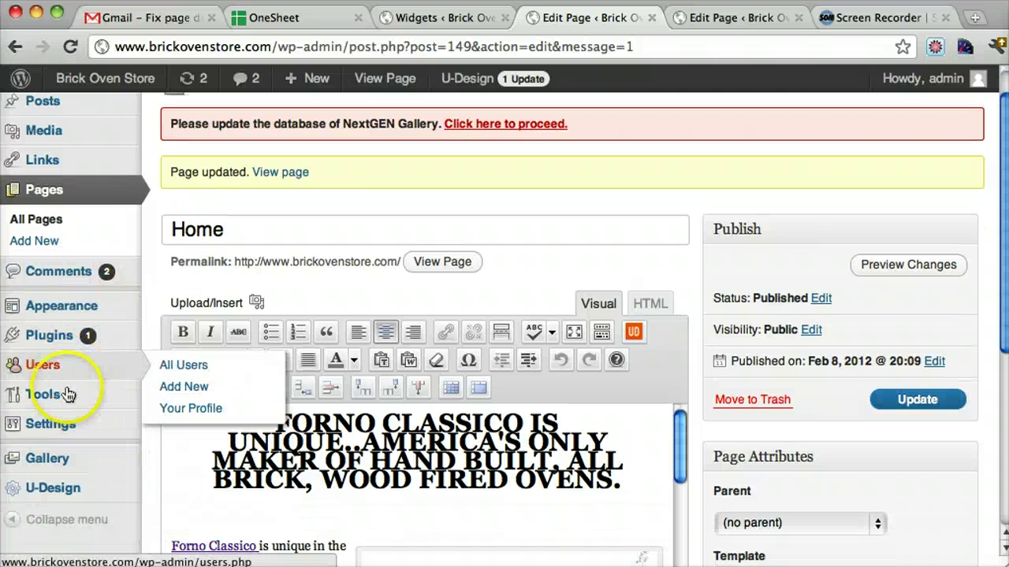
pyautogui.moveTo(95, 418)
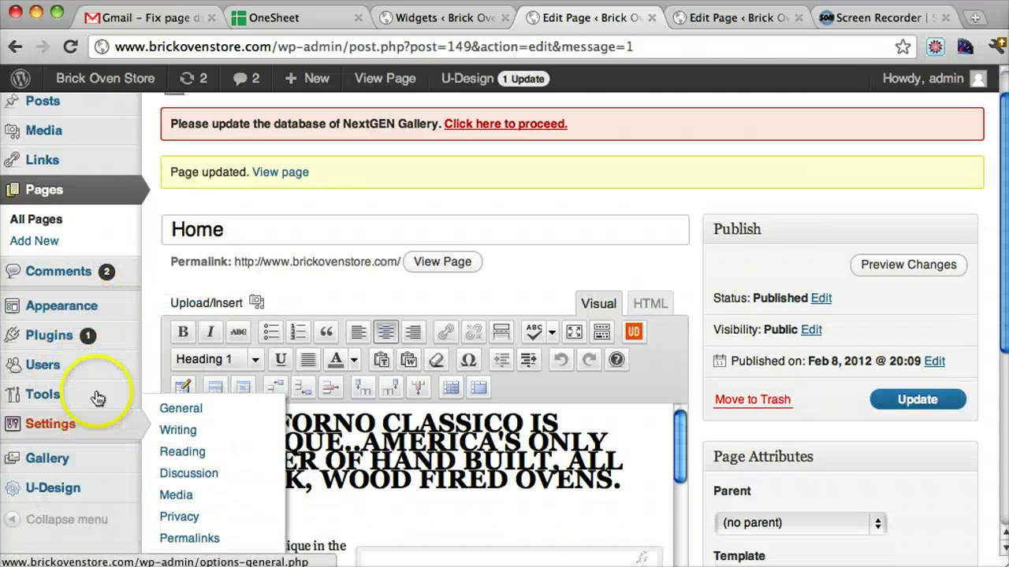
pyautogui.moveTo(101, 309)
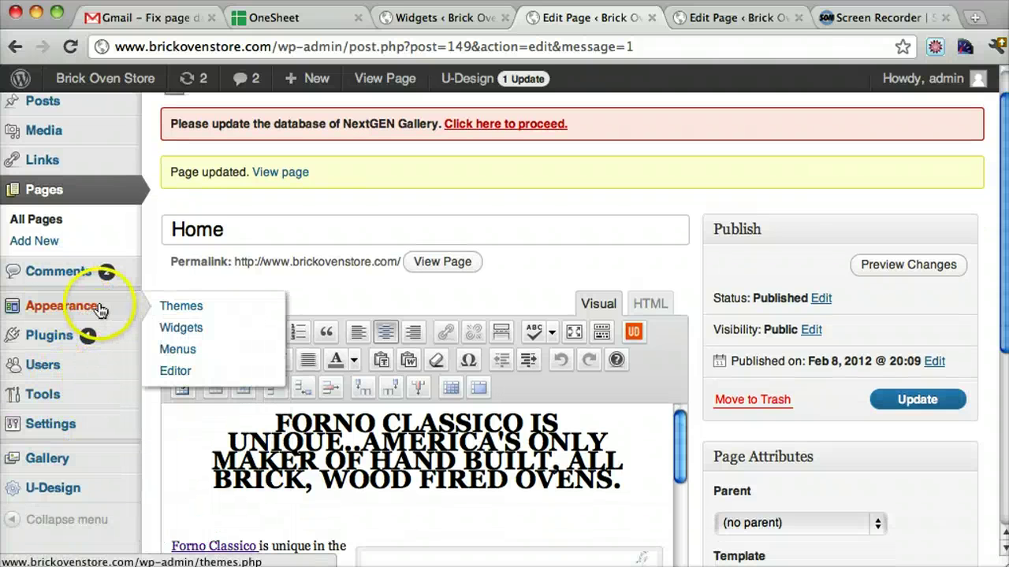
pyautogui.click(194, 351)
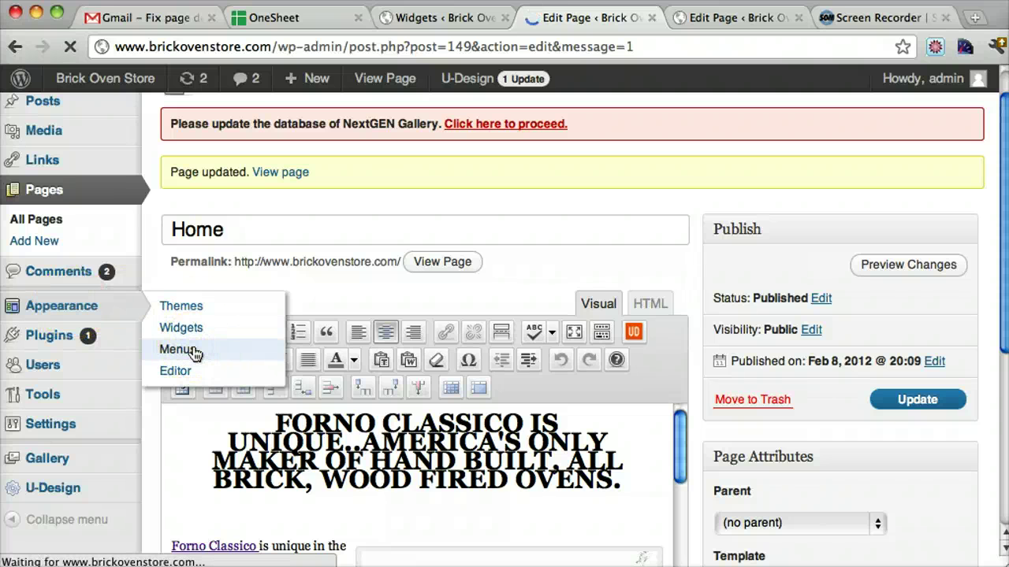
pyautogui.scroll(-3, 674, 344)
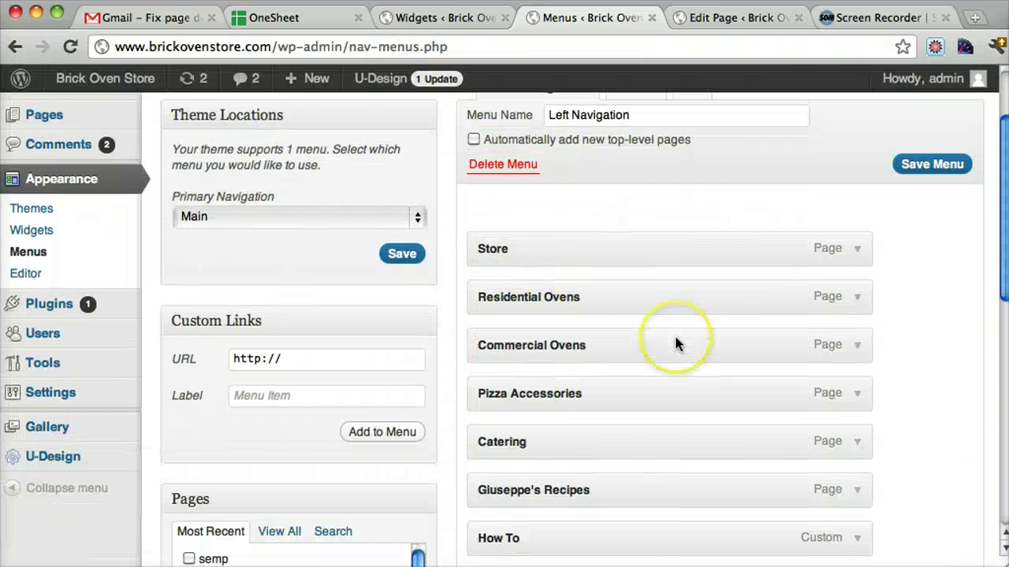
# Open the Main menu's items and compare them with the horizontal navigation on the live Home page
pyautogui.scroll(3, 674, 344)
pyautogui.click(636, 202)
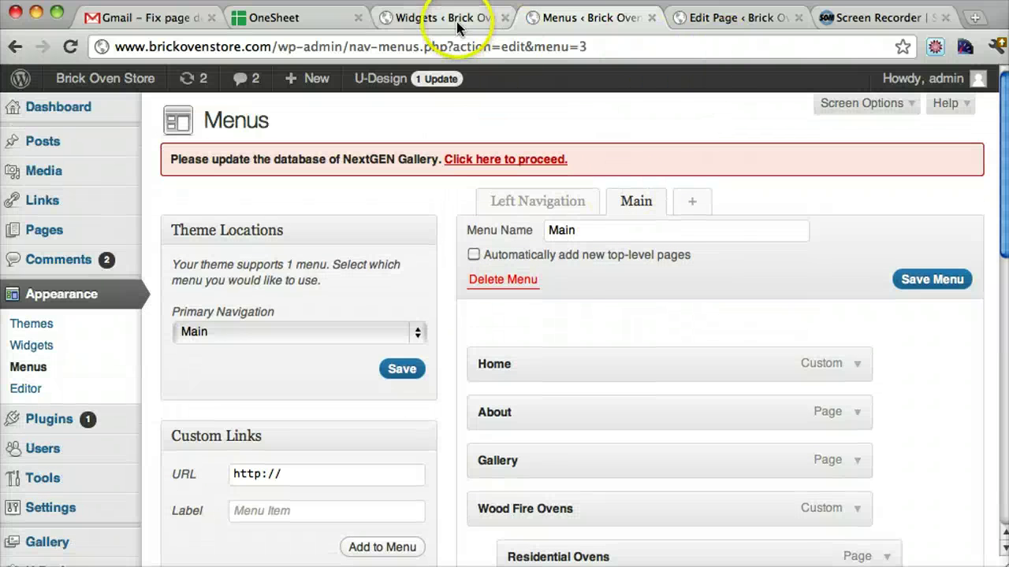
pyautogui.click(702, 19)
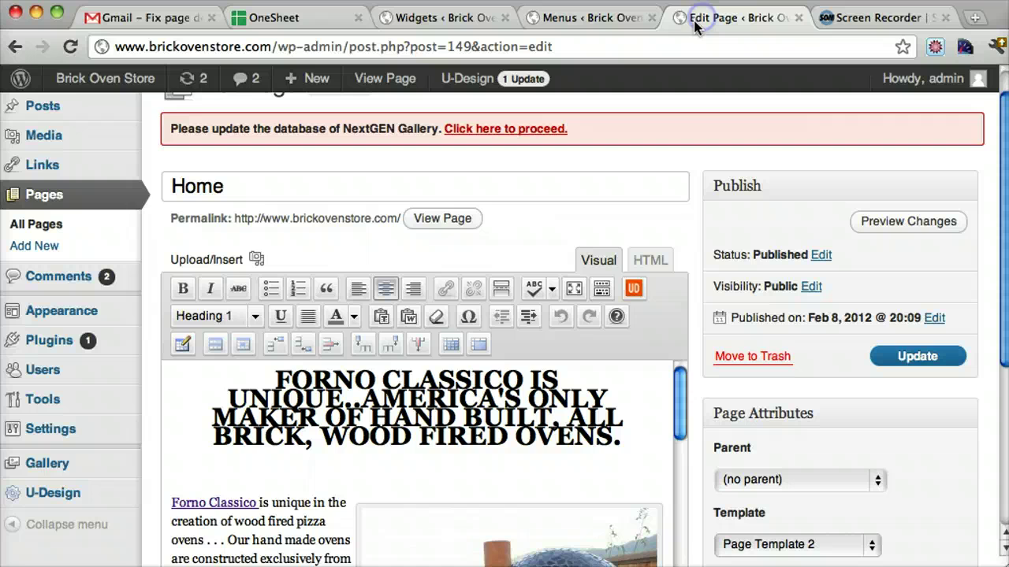
pyautogui.click(106, 82)
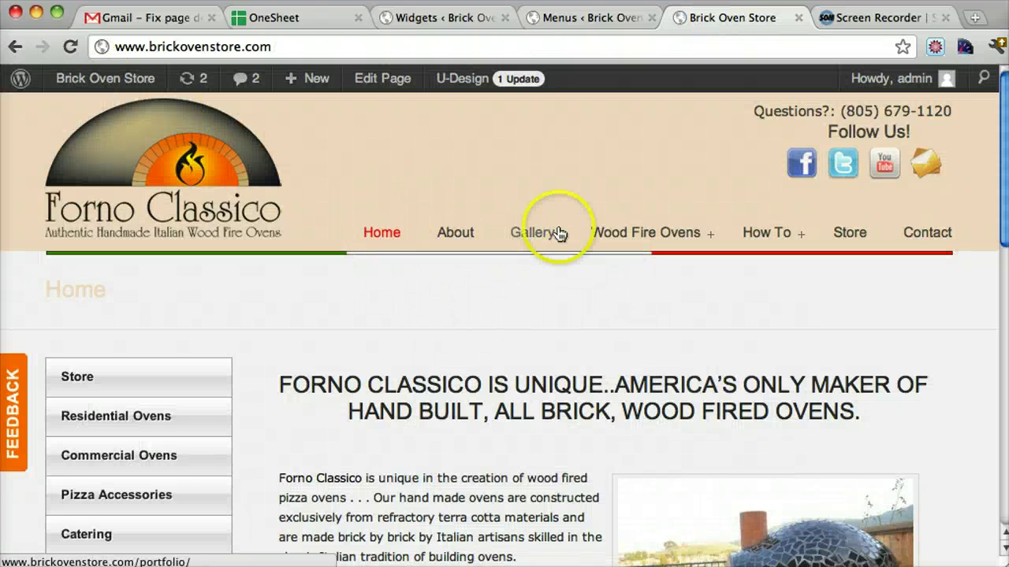
pyautogui.click(601, 17)
pyautogui.scroll(-3, 756, 331)
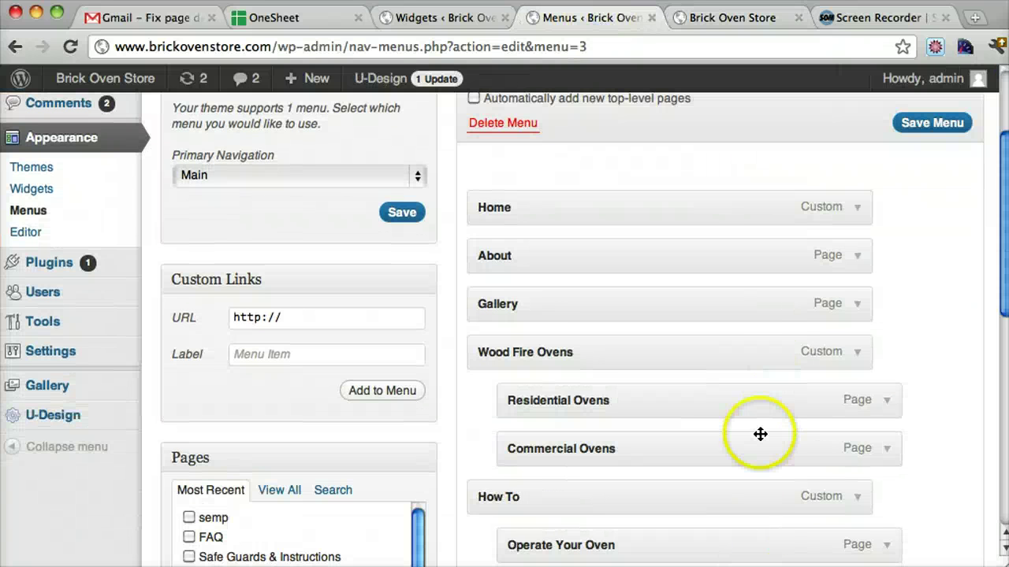
pyautogui.scroll(3, 761, 434)
# Open the Left Navigation menu and review its items from Store to Contact Us alongside the pages available to add
pyautogui.click(587, 205)
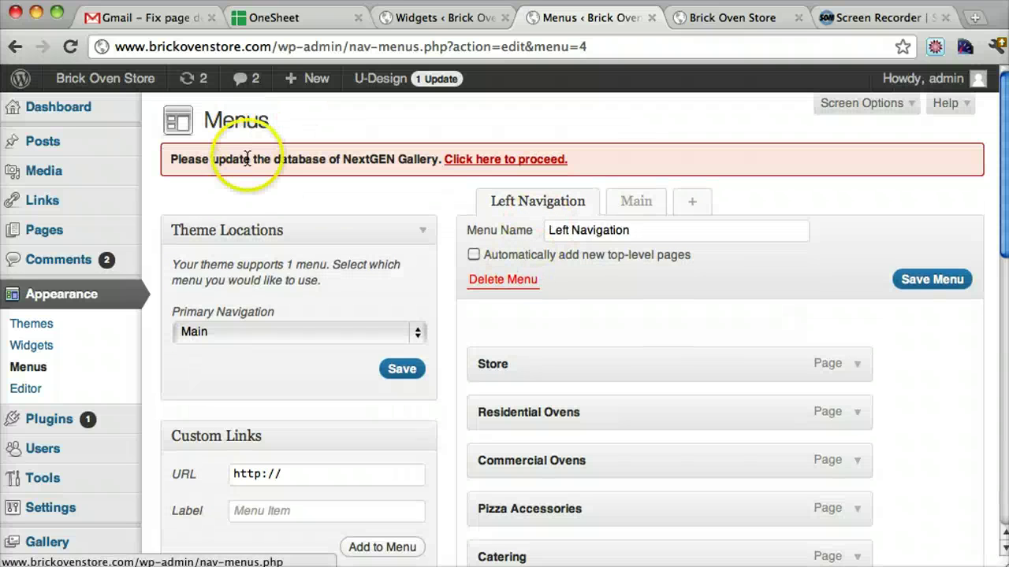
pyautogui.scroll(-4, 520, 316)
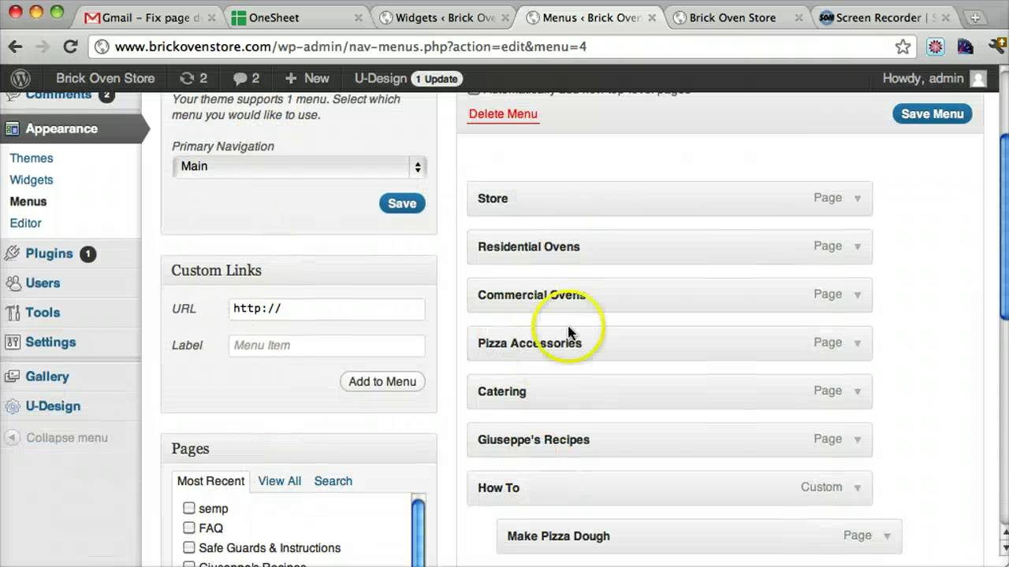
pyautogui.scroll(-8, 582, 318)
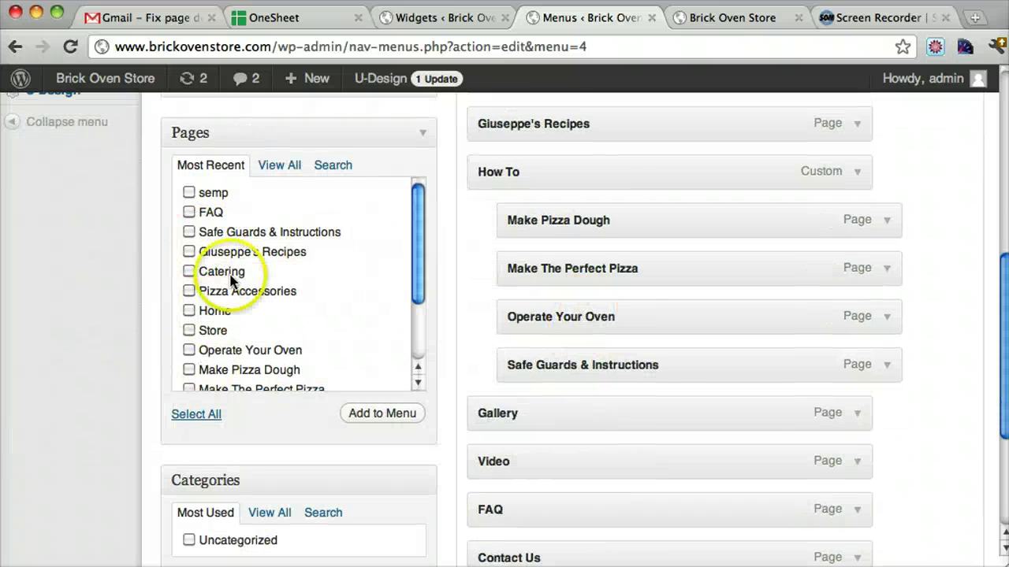
pyautogui.scroll(-6, 552, 355)
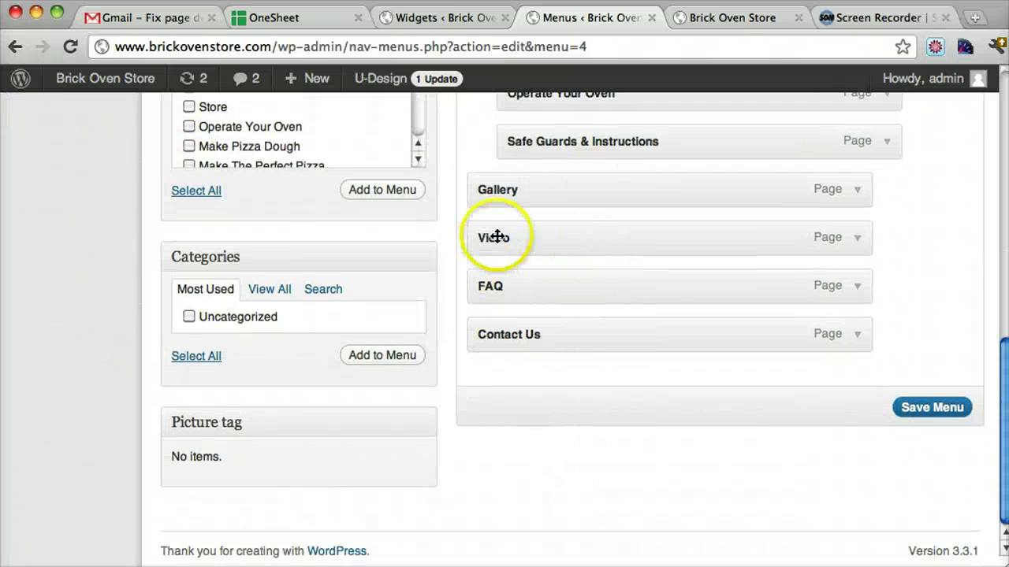
pyautogui.moveTo(491, 234)
pyautogui.mouseDown()
pyautogui.moveTo(498, 303)
pyautogui.moveTo(491, 239)
pyautogui.mouseUp()
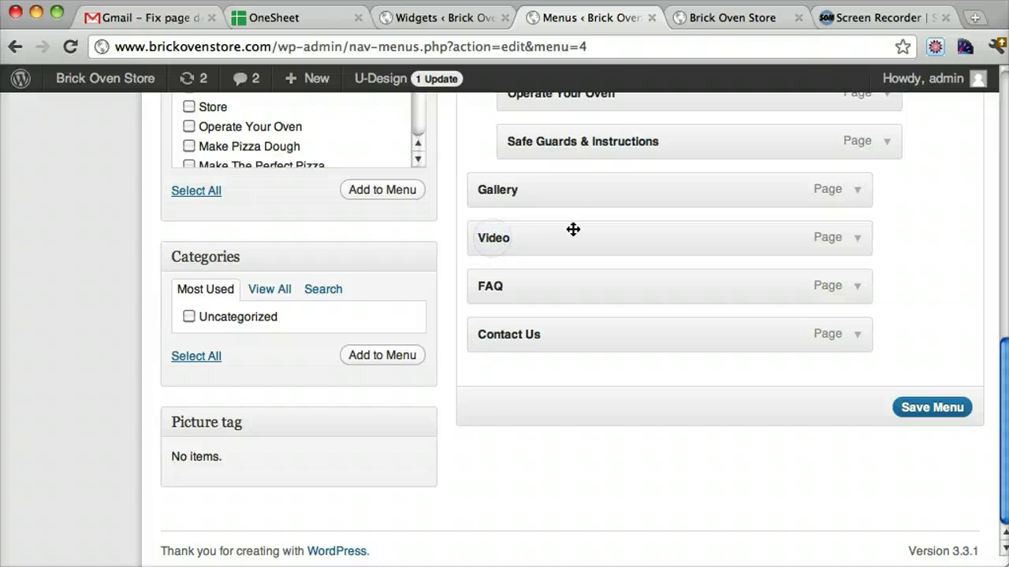
pyautogui.scroll(10, 573, 229)
pyautogui.scroll(4, 573, 230)
# Compare the Left Navigation menu's items with the sidebar menu on the live Home page
pyautogui.click(694, 17)
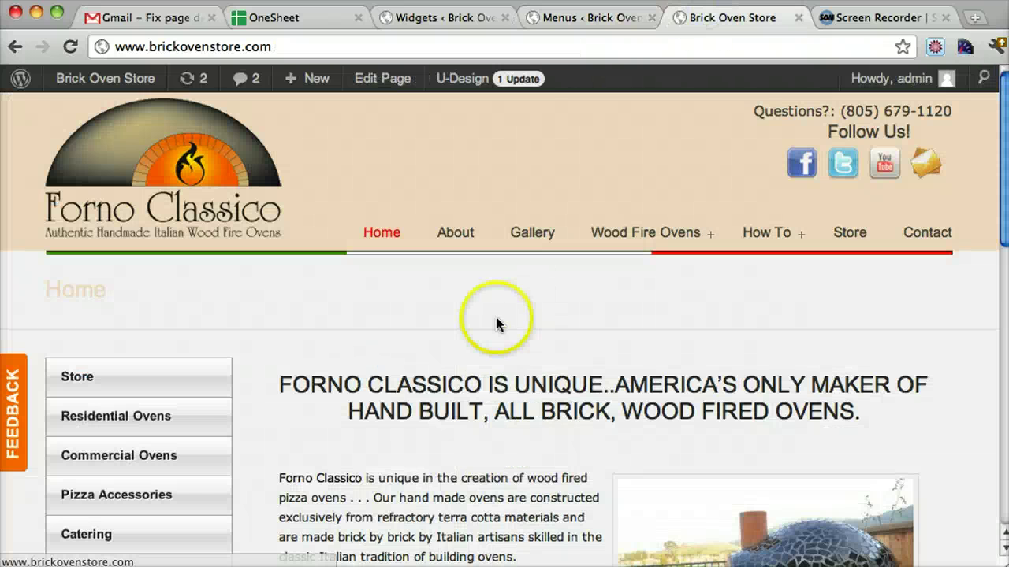
pyautogui.scroll(-4, 495, 314)
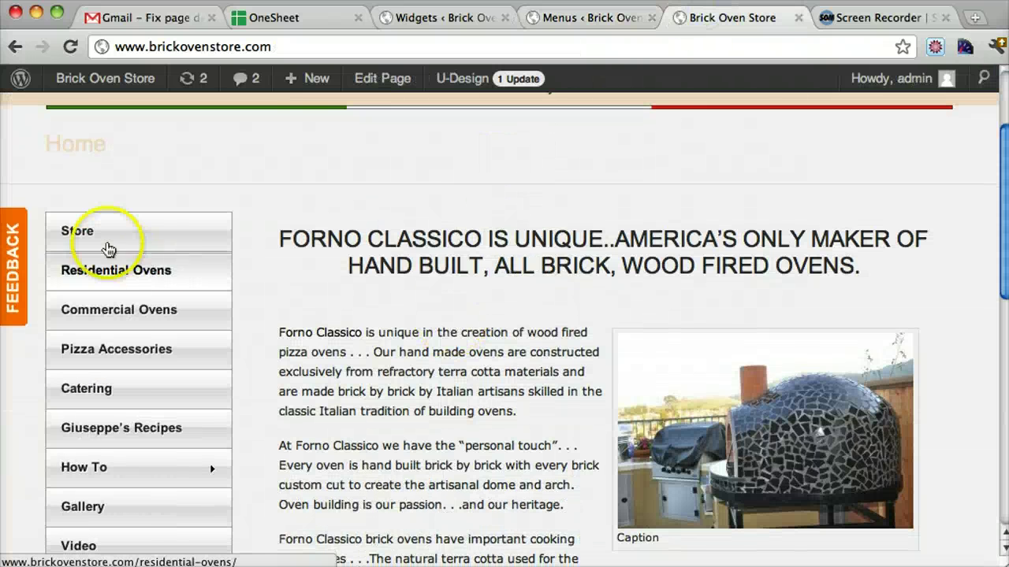
pyautogui.click(591, 17)
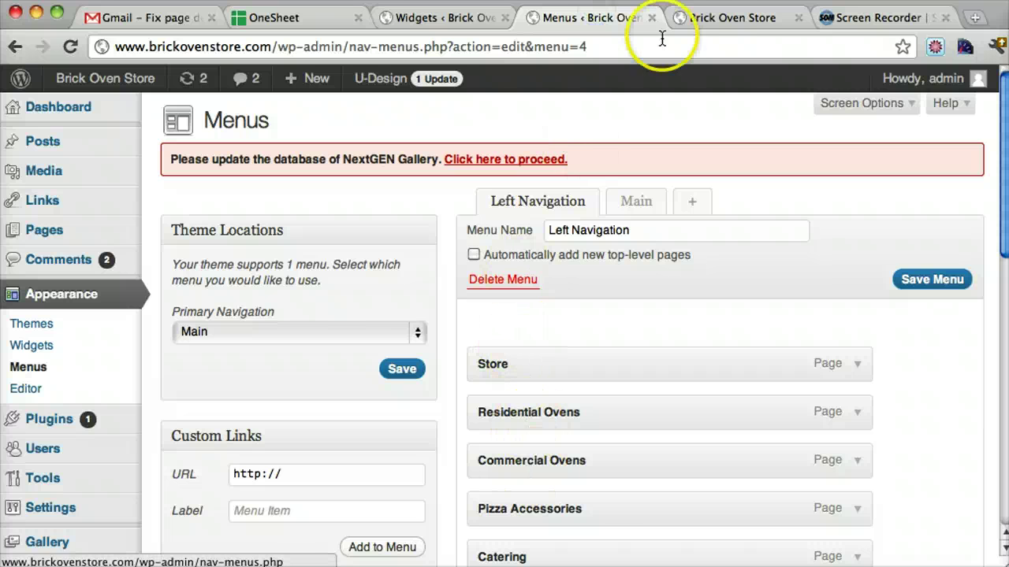
pyautogui.click(729, 17)
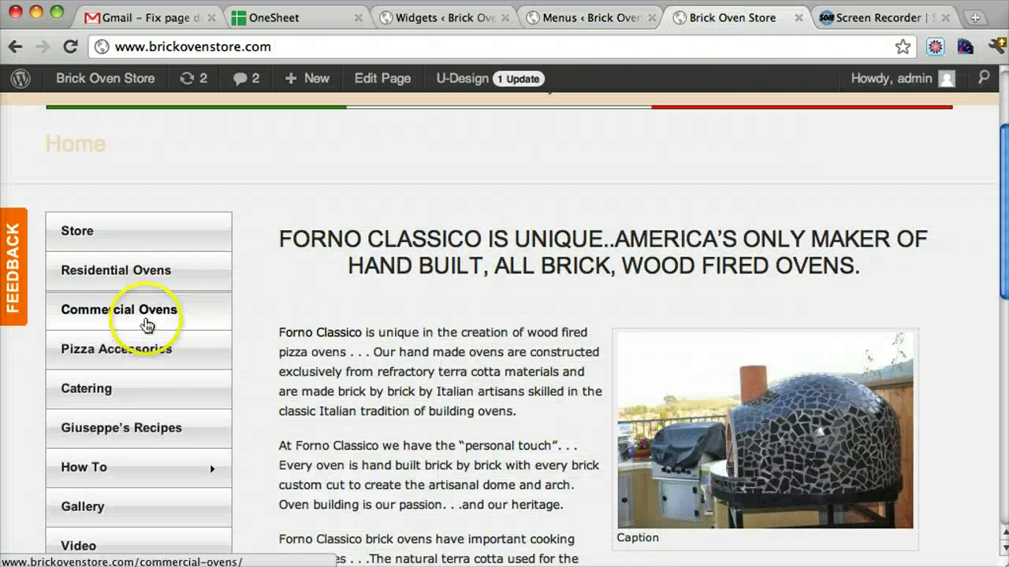
pyautogui.scroll(3, 599, 106)
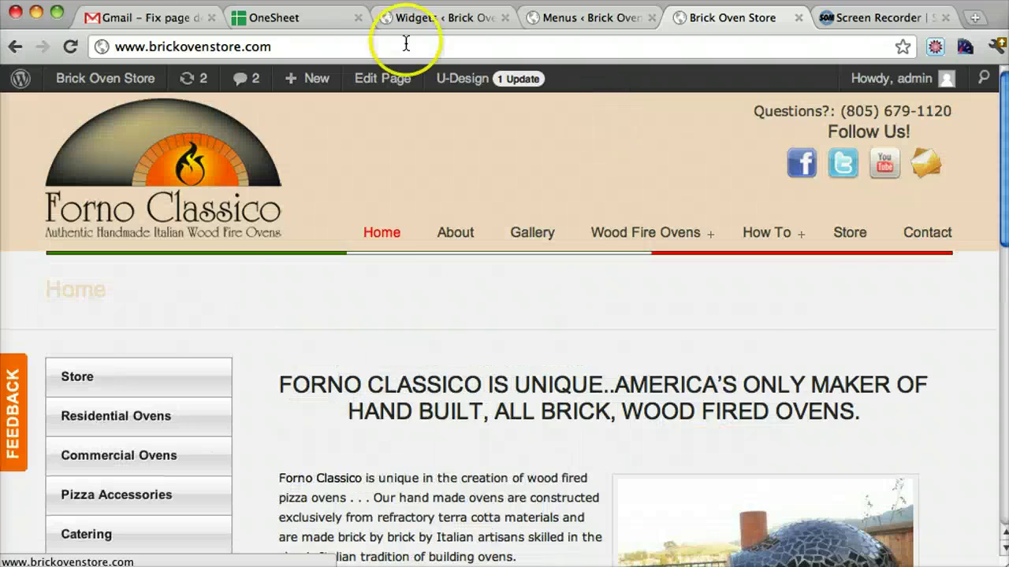
# Read the emailed question about the gallery page, return to the live site and test its Gallery link
pyautogui.click(150, 17)
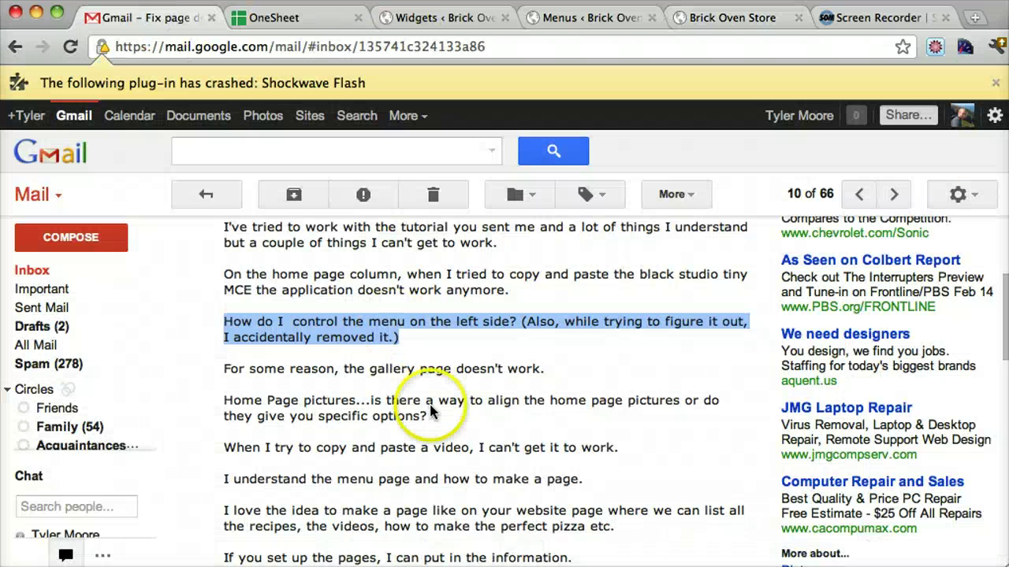
pyautogui.click(704, 26)
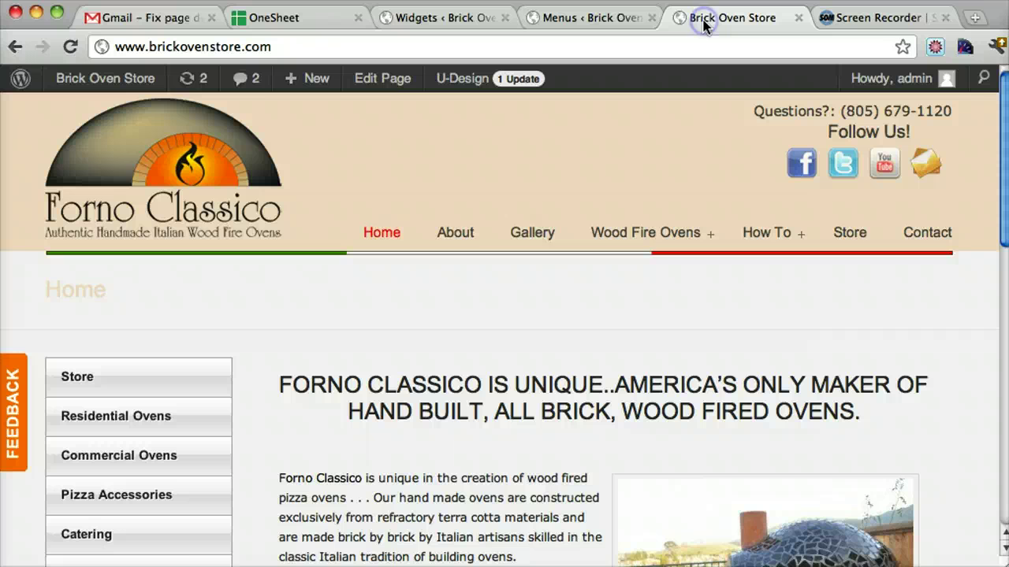
pyautogui.click(556, 241)
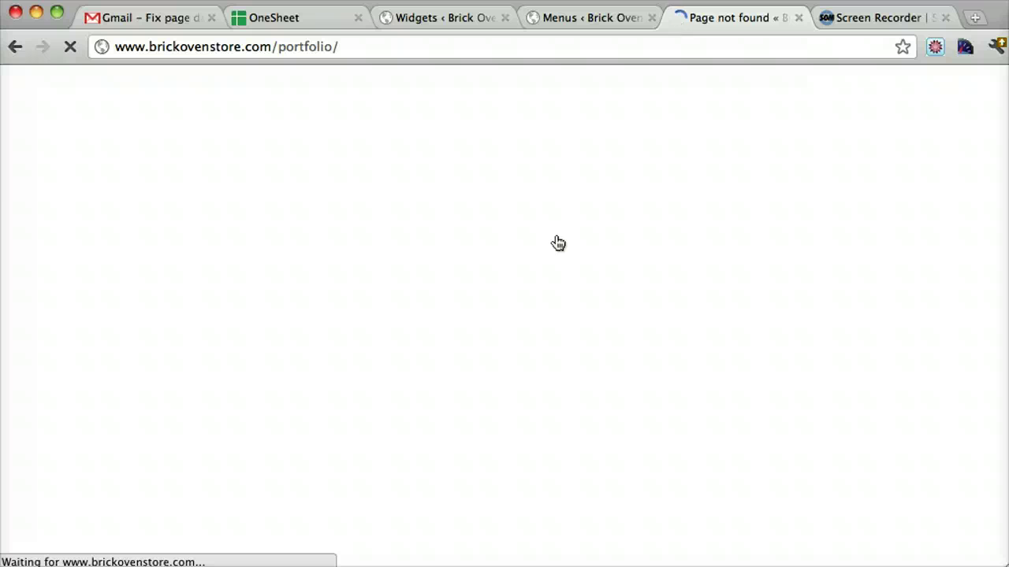
pyautogui.scroll(-3, 474, 375)
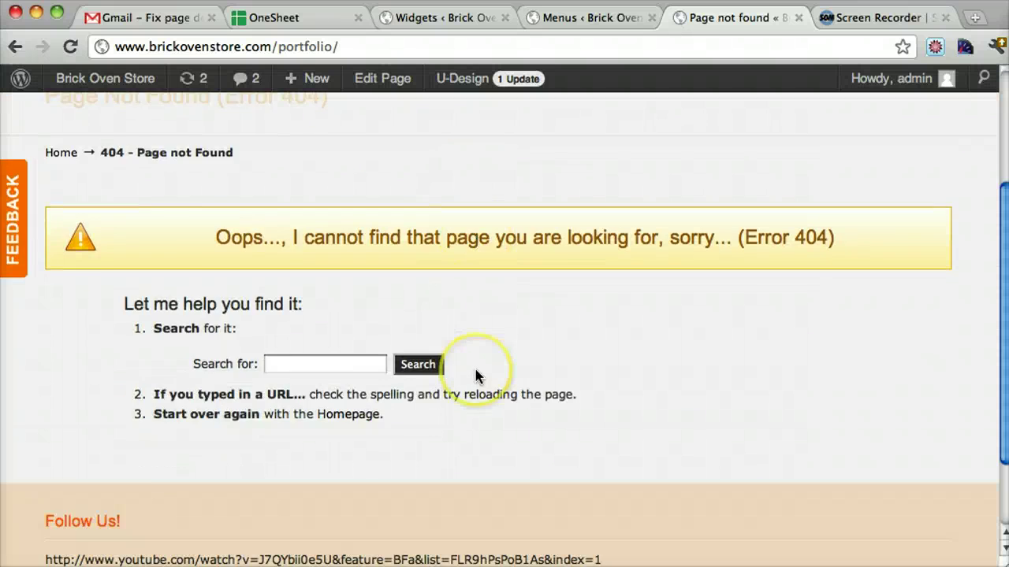
pyautogui.scroll(3, 475, 375)
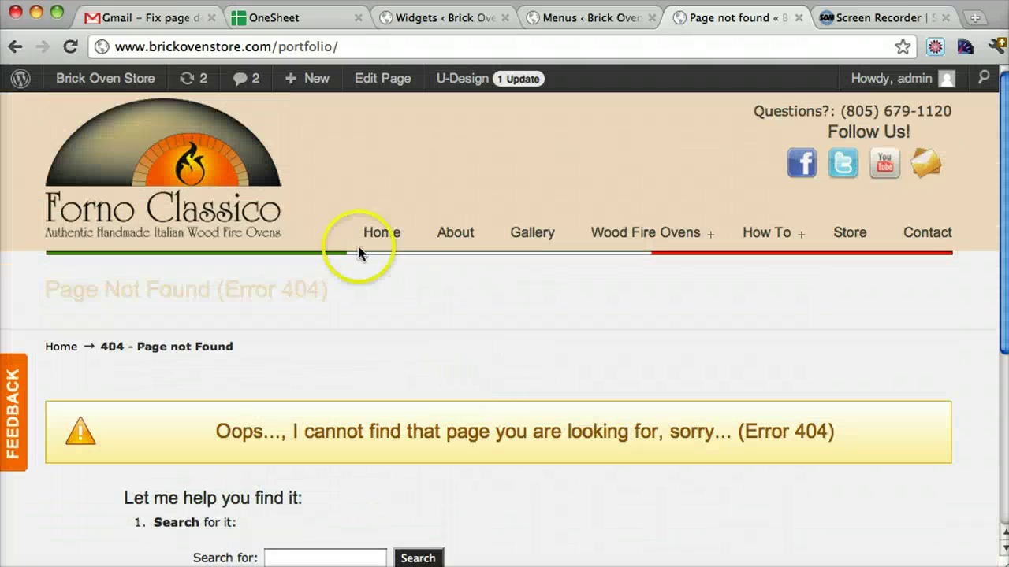
# Look for the Gallery page in the WordPress Pages list and restore it from the Trash
pyautogui.click(113, 82)
pyautogui.click(58, 229)
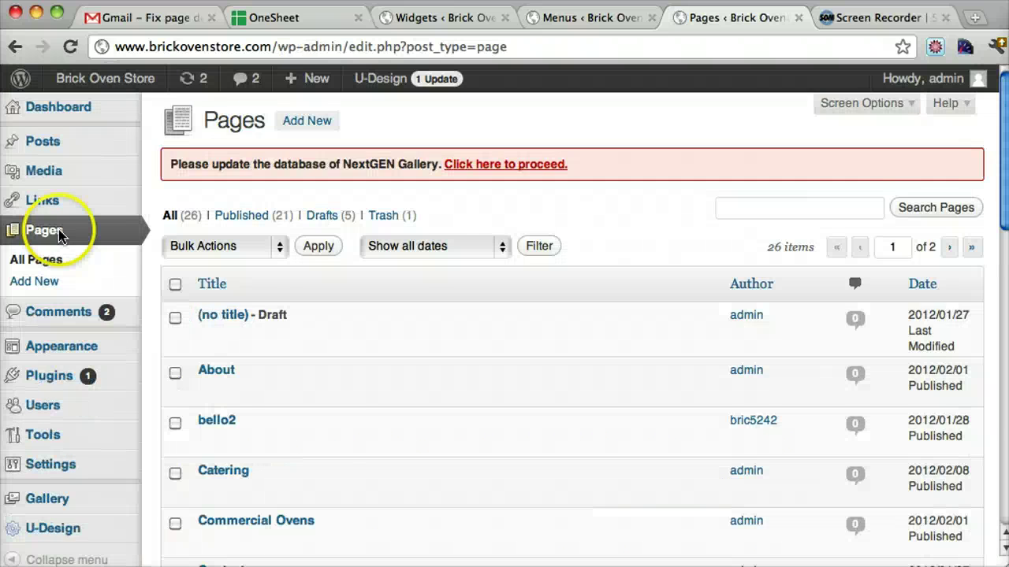
pyautogui.scroll(-1, 450, 275)
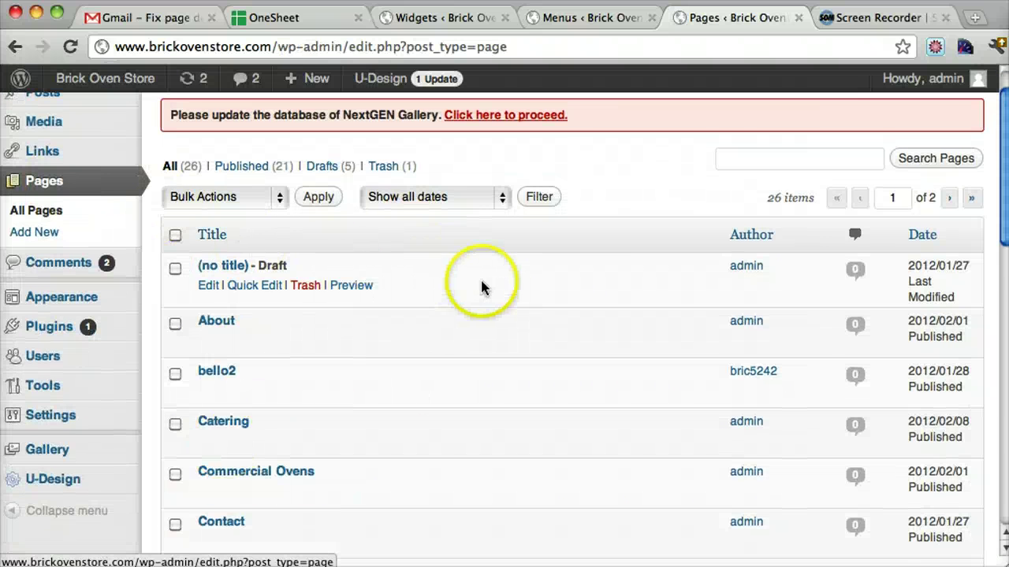
pyautogui.scroll(-6, 480, 287)
pyautogui.scroll(7, 482, 288)
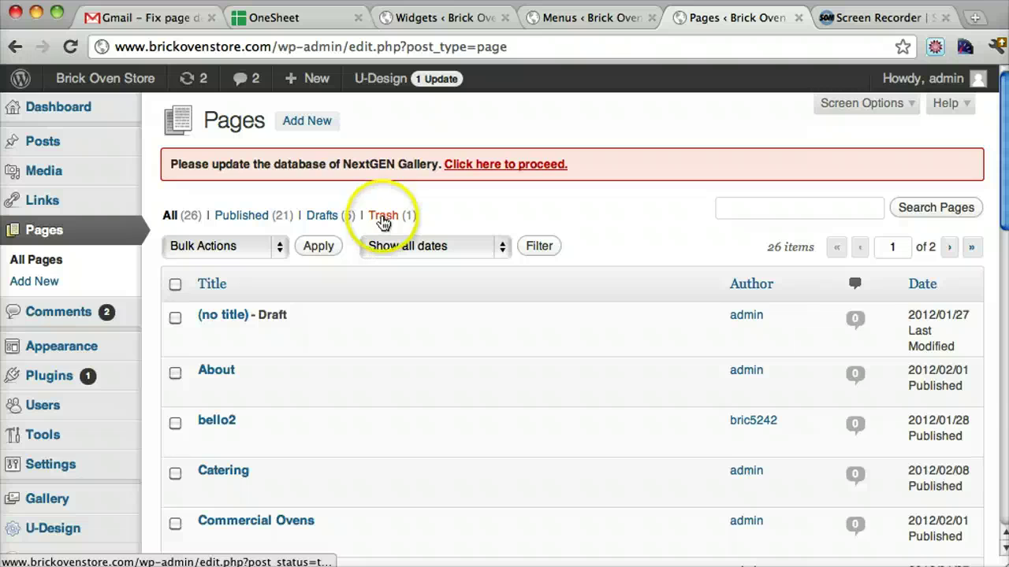
pyautogui.click(382, 218)
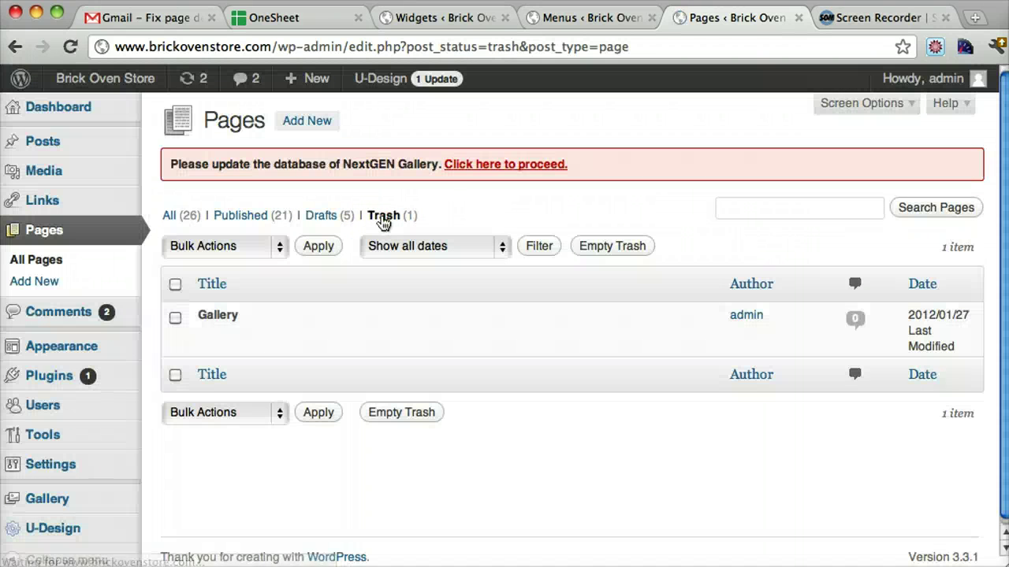
pyautogui.click(215, 318)
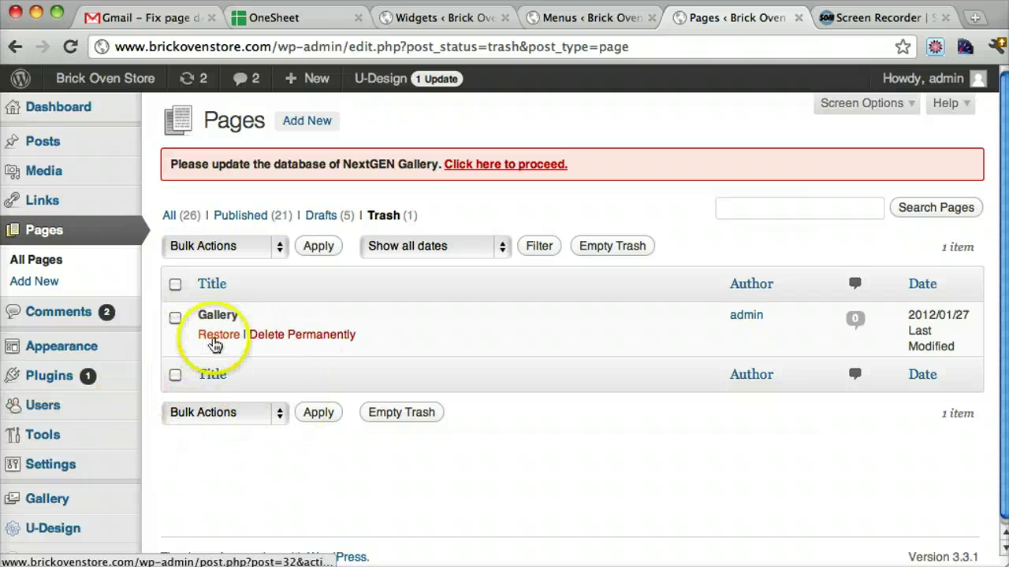
pyautogui.click(215, 344)
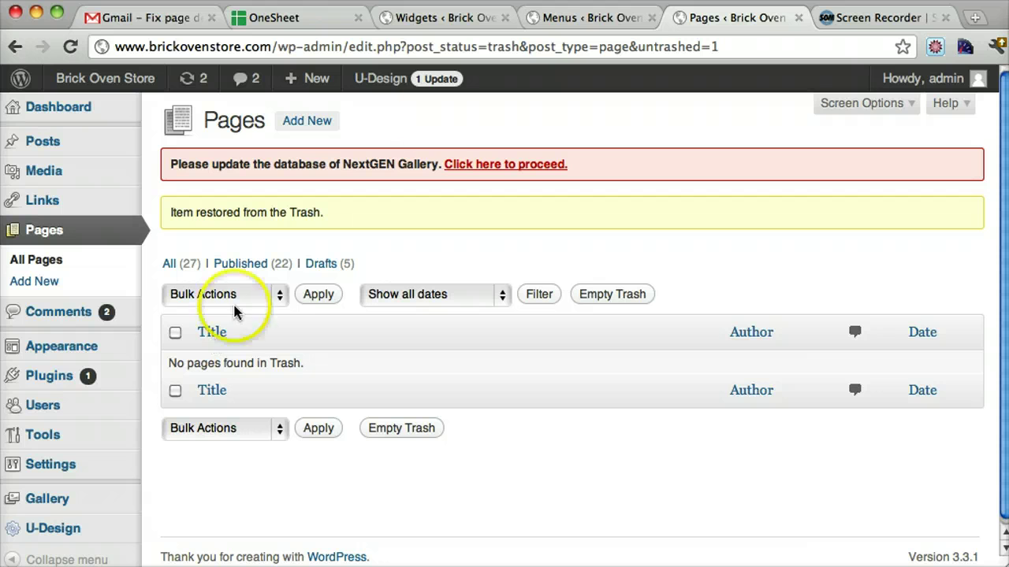
# Open the live site in a separate browser tab from the Menus page and check the restored Gallery page
pyautogui.click(589, 22)
pyautogui.keyDown('super'); pyautogui.click(124, 82); pyautogui.keyUp('super')
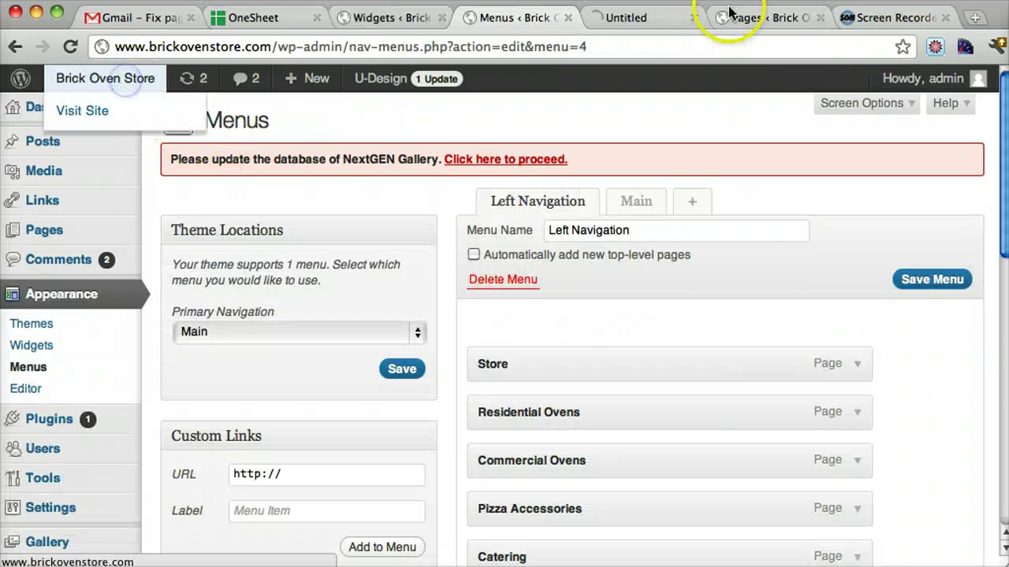
pyautogui.click(643, 17)
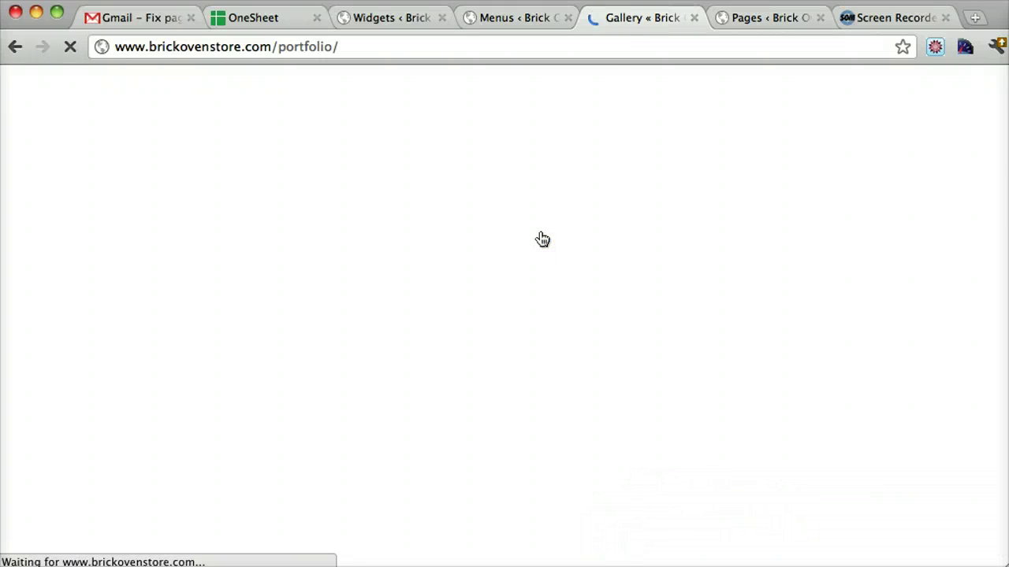
pyautogui.scroll(-2, 541, 238)
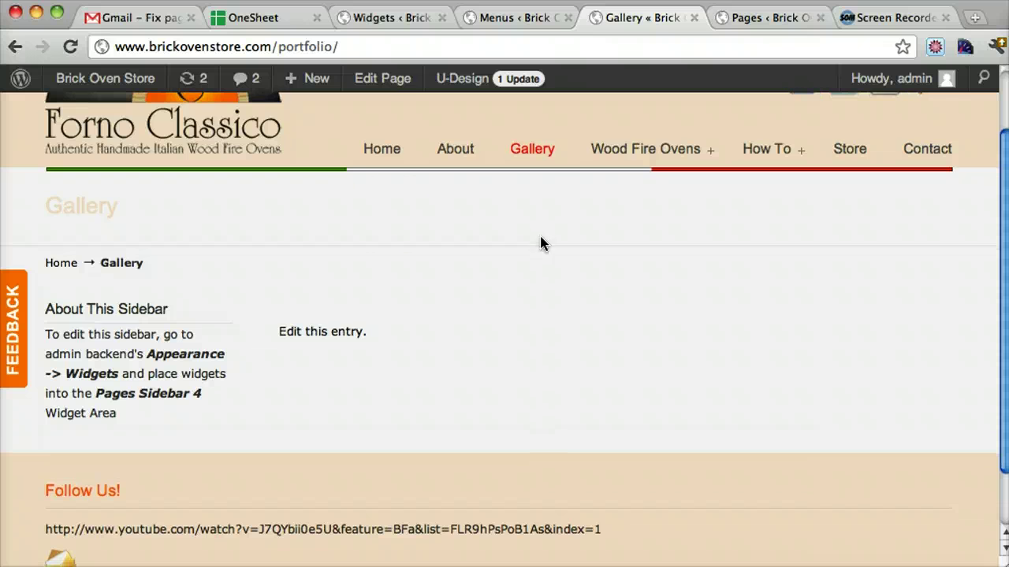
# Leave the Menus page without saving its changes and open the WordPress Pages list
pyautogui.scroll(-1, 331, 365)
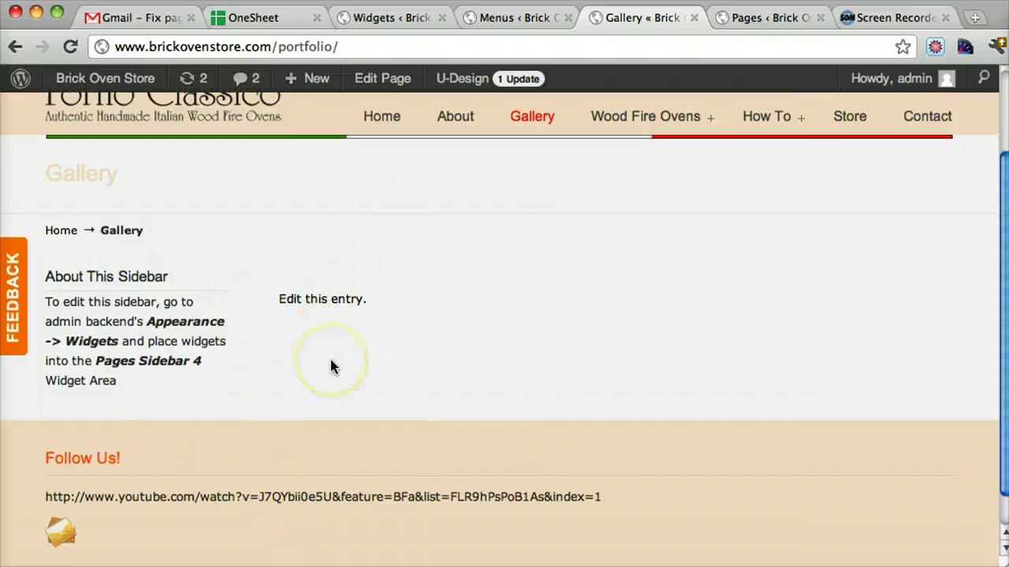
pyautogui.scroll(3, 331, 365)
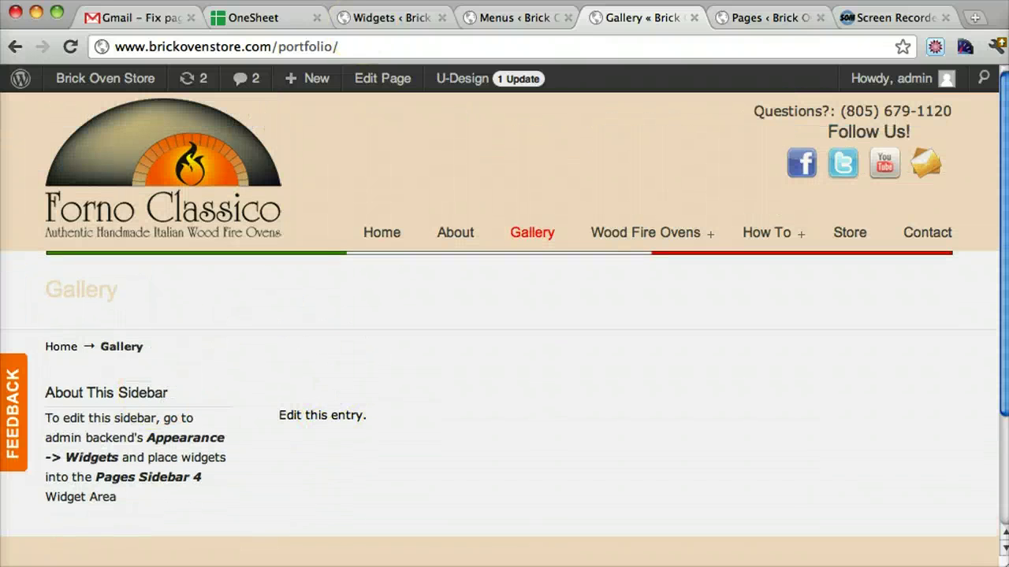
pyautogui.click(376, 17)
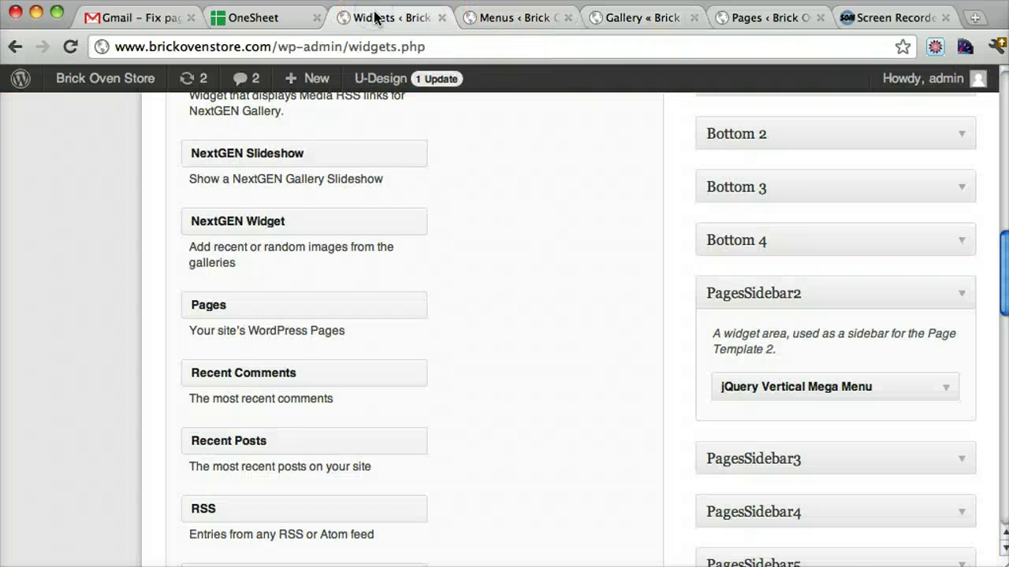
pyautogui.click(511, 23)
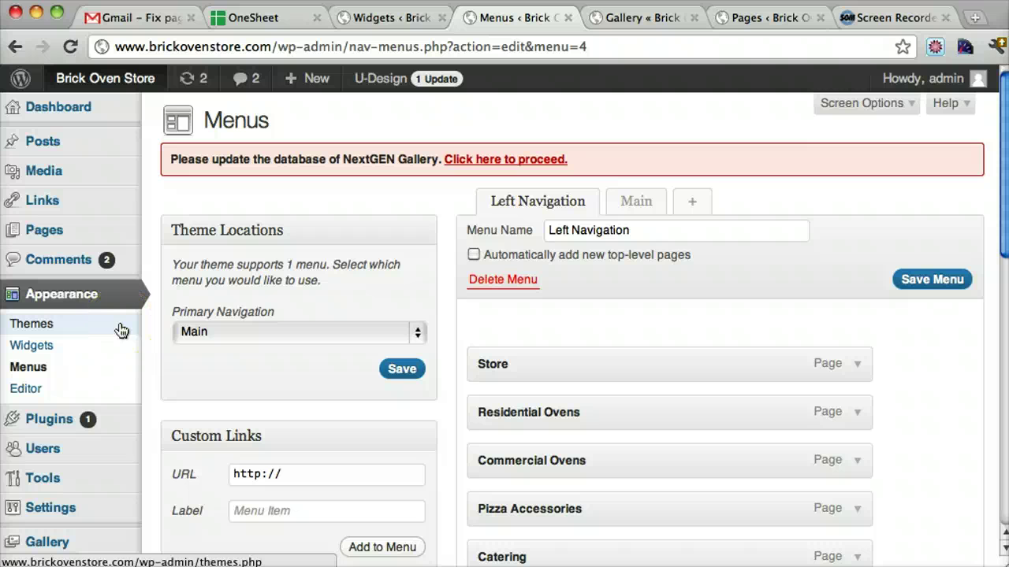
pyautogui.click(45, 233)
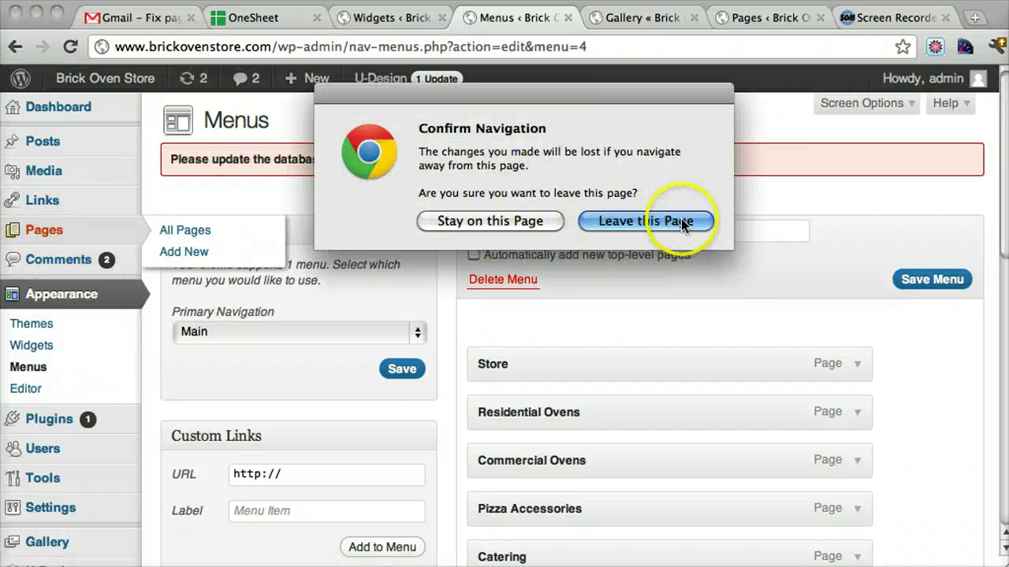
pyautogui.click(642, 223)
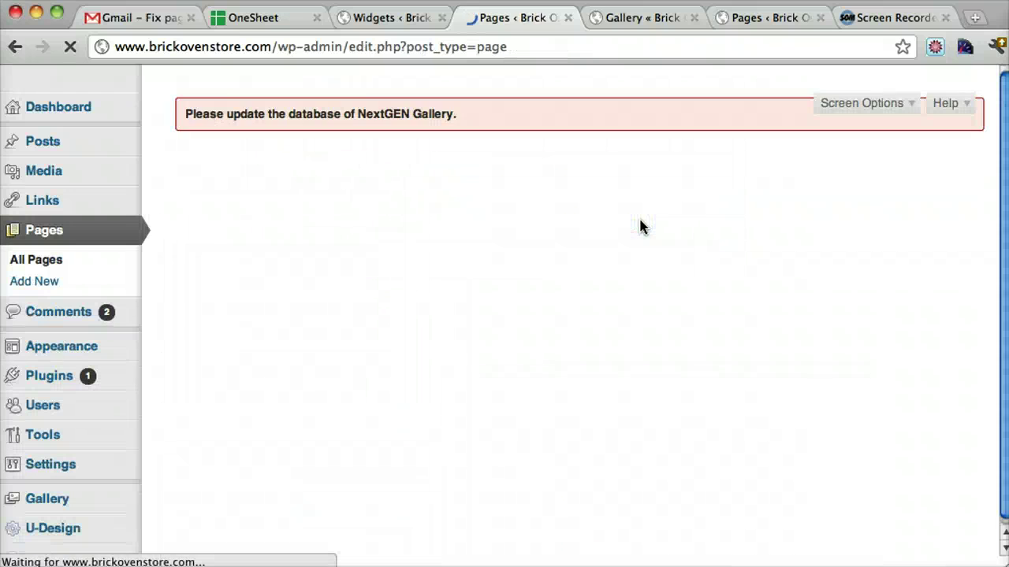
# Find the Gallery page on the second page of the Pages list and open it for editing
pyautogui.click(272, 333)
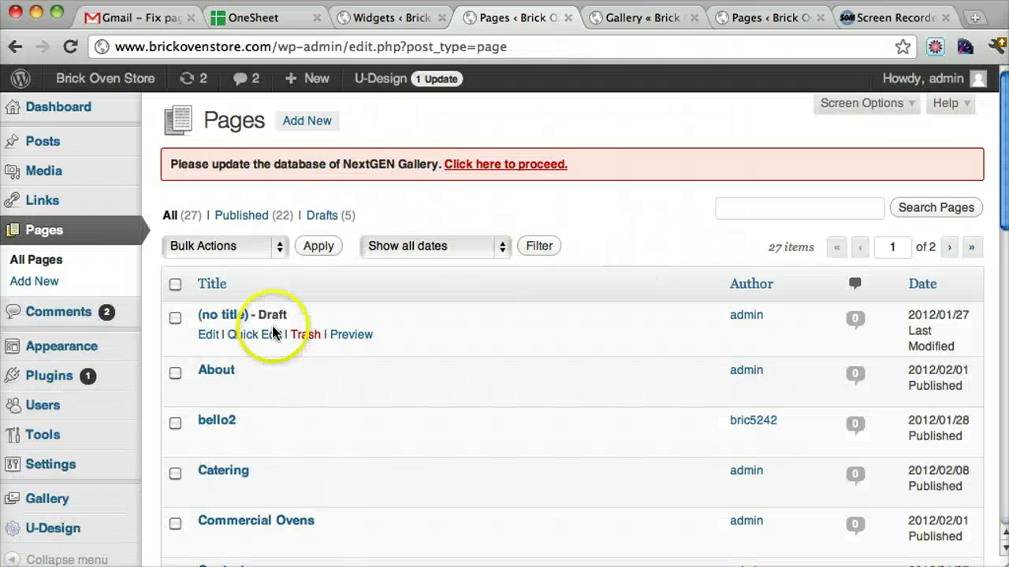
pyautogui.scroll(-10, 272, 332)
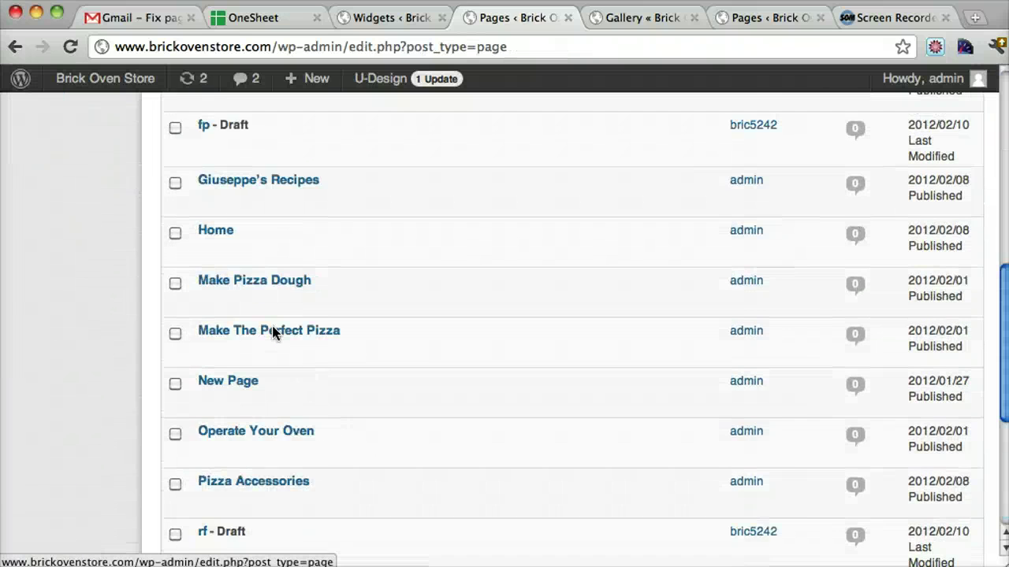
pyautogui.scroll(-3, 273, 331)
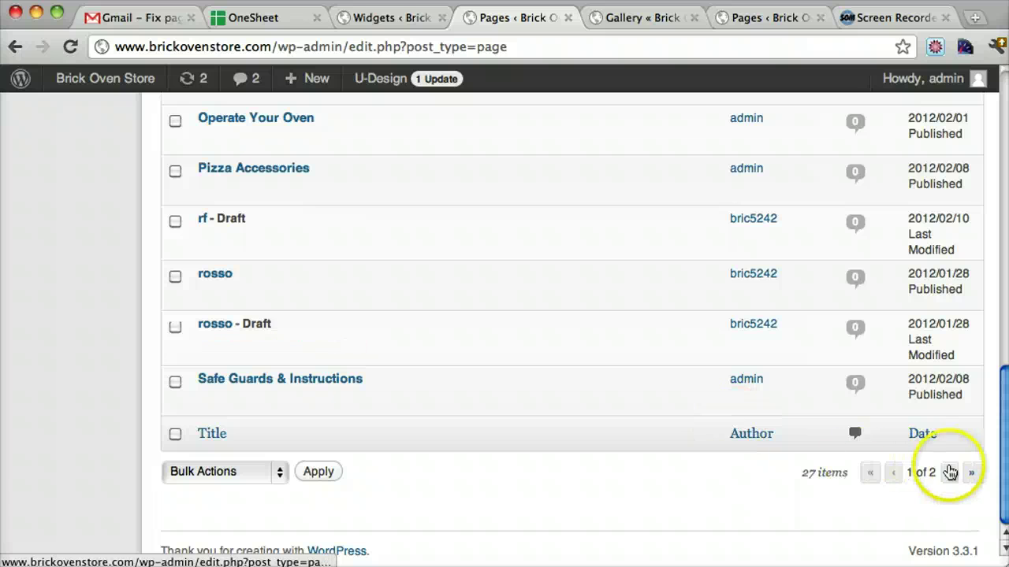
pyautogui.click(950, 472)
pyautogui.scroll(-5, 462, 358)
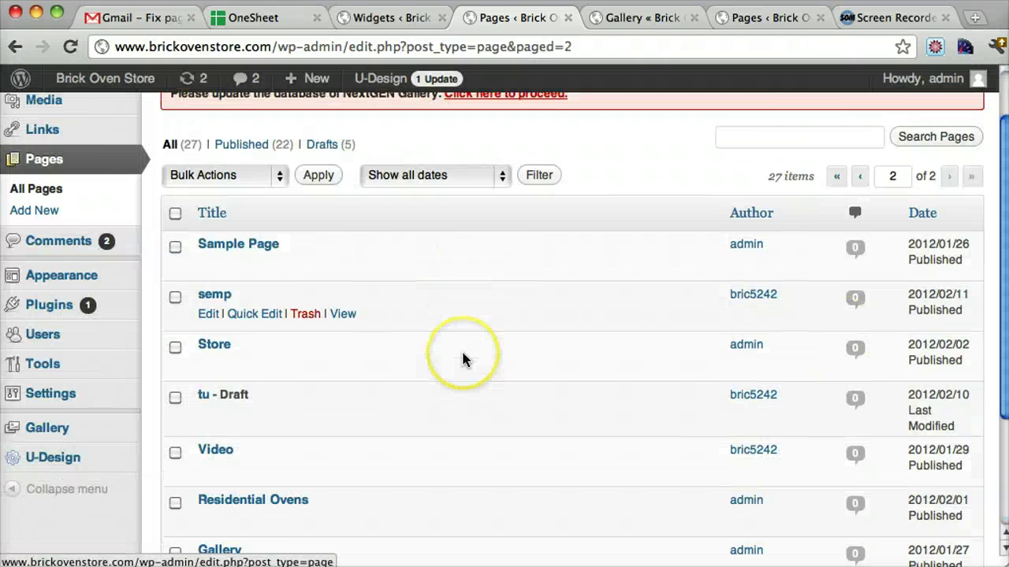
pyautogui.scroll(-1, 463, 359)
pyautogui.click(216, 388)
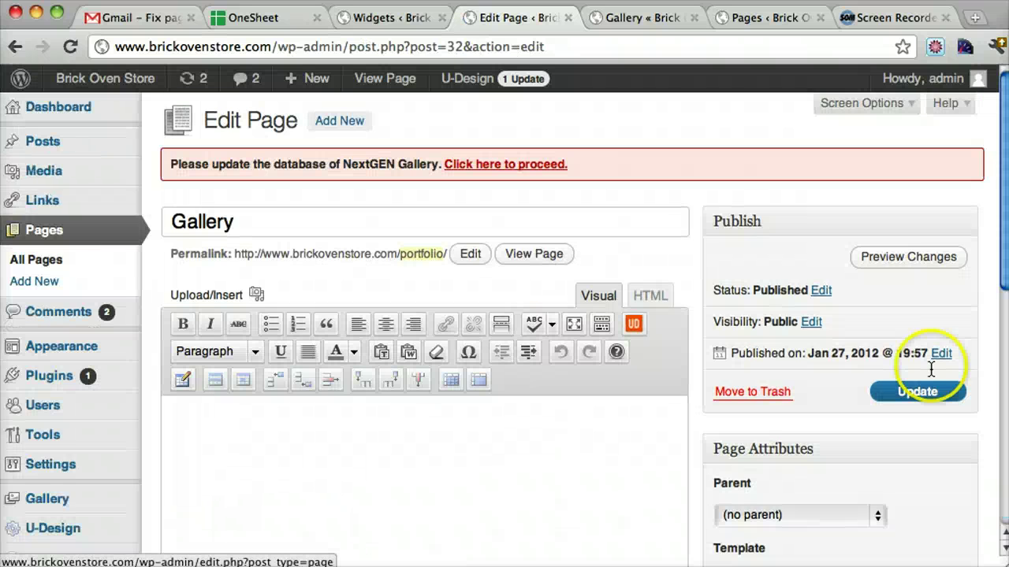
# Set the Gallery page's template to Portfolio page 3 Columns and update the page
pyautogui.scroll(-5, 932, 367)
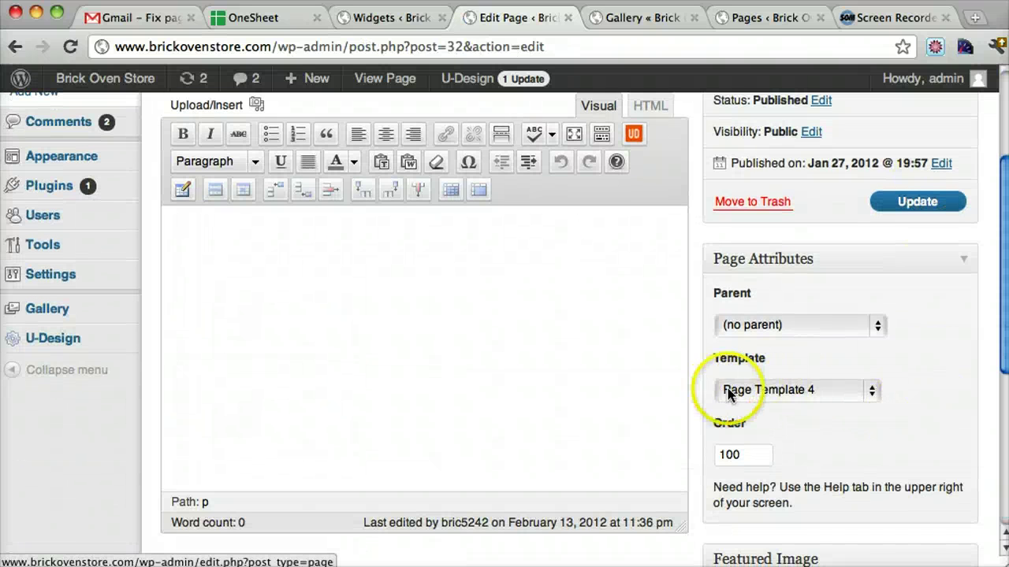
pyautogui.scroll(2, 814, 410)
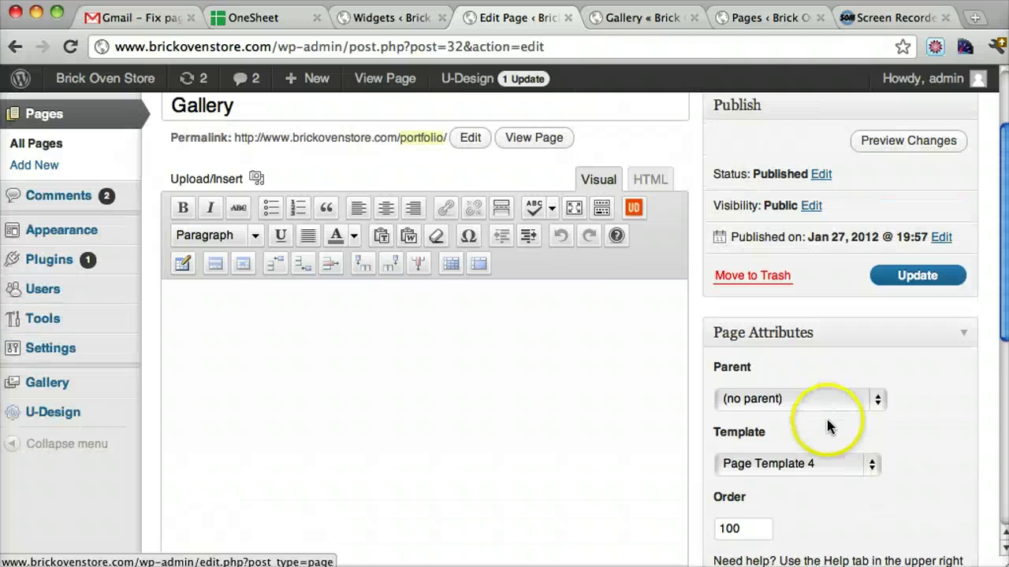
pyautogui.click(845, 465)
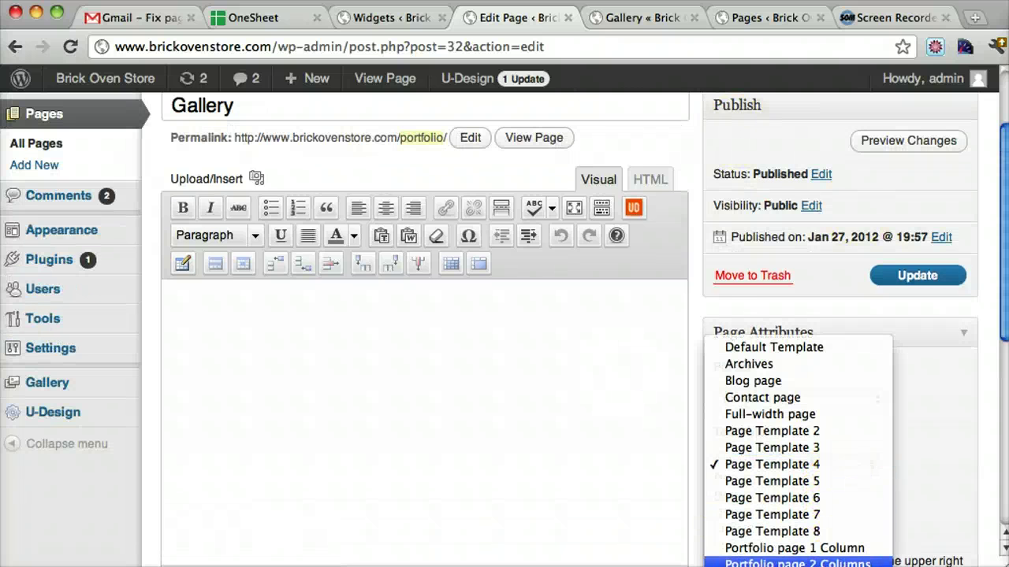
pyautogui.click(796, 566)
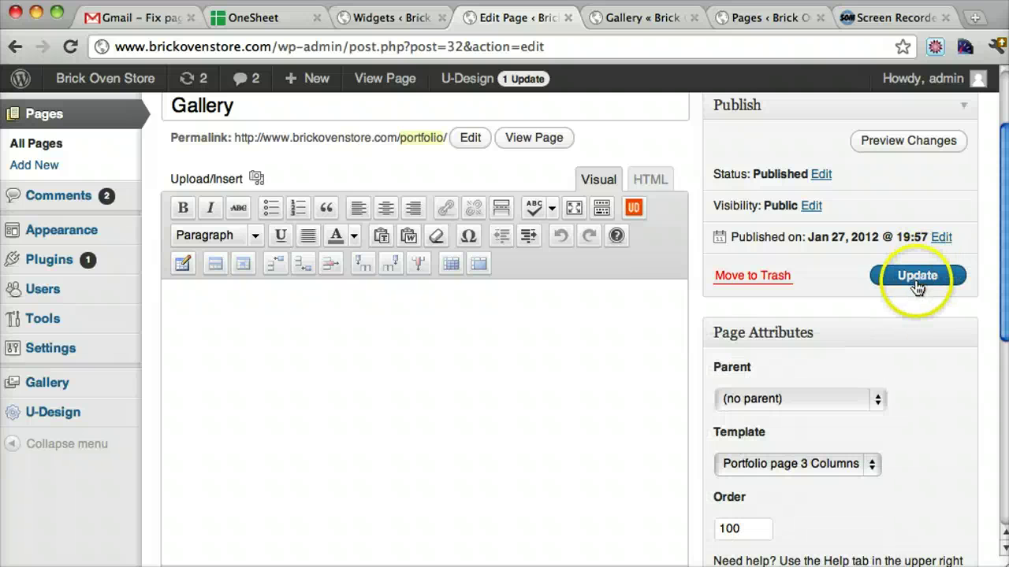
pyautogui.click(917, 278)
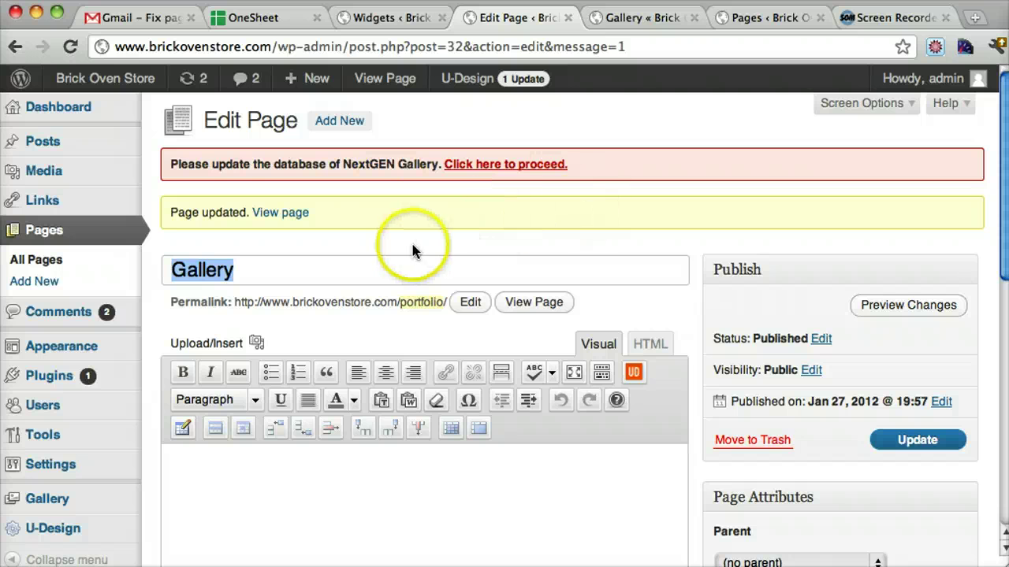
# Check how the live Gallery page displays with the portfolio template
pyautogui.click(682, 16)
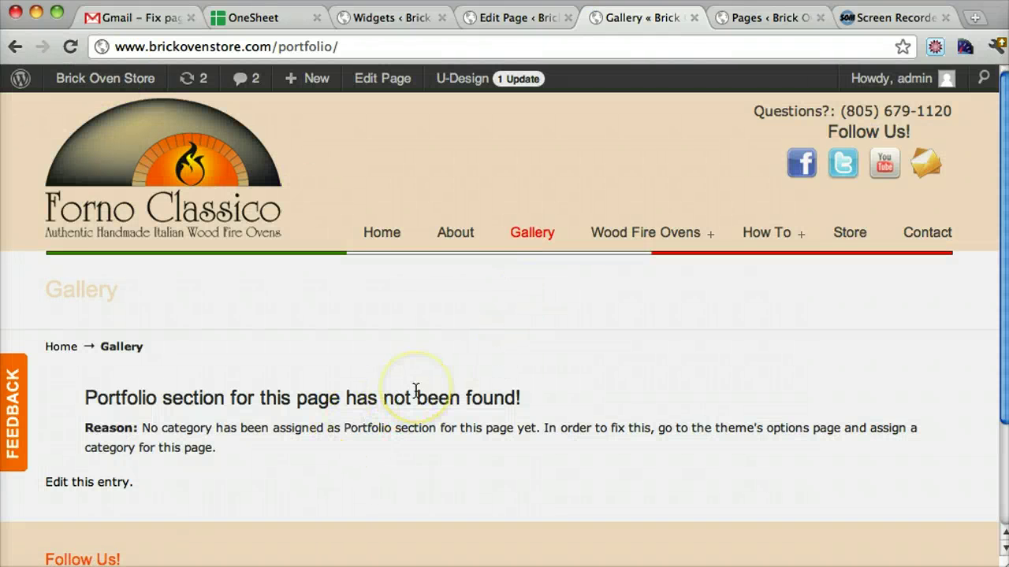
pyautogui.scroll(-2, 415, 392)
pyautogui.scroll(2, 415, 392)
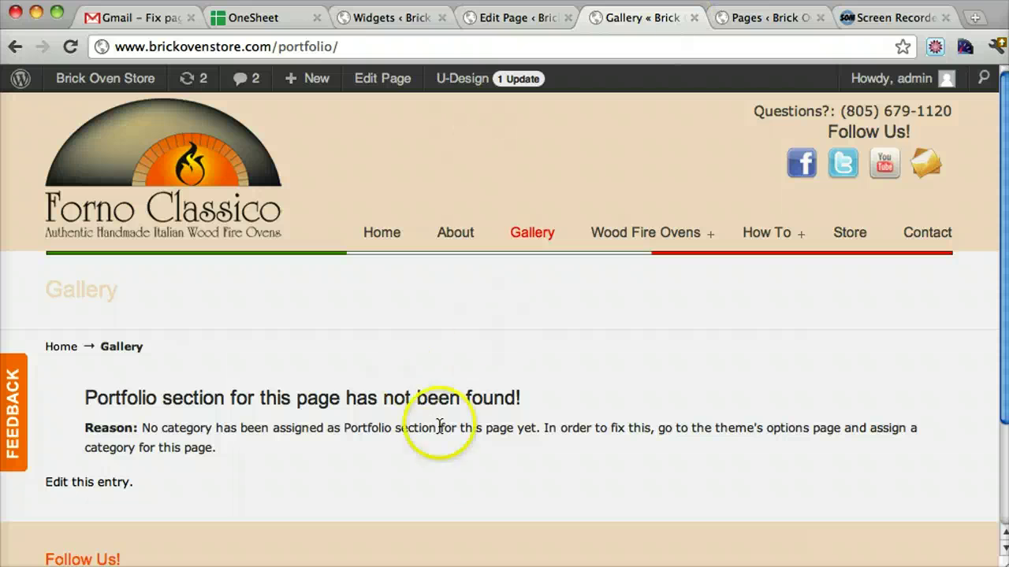
# Open the U-Design theme options and search the page for the Portfolio Section
pyautogui.click(514, 22)
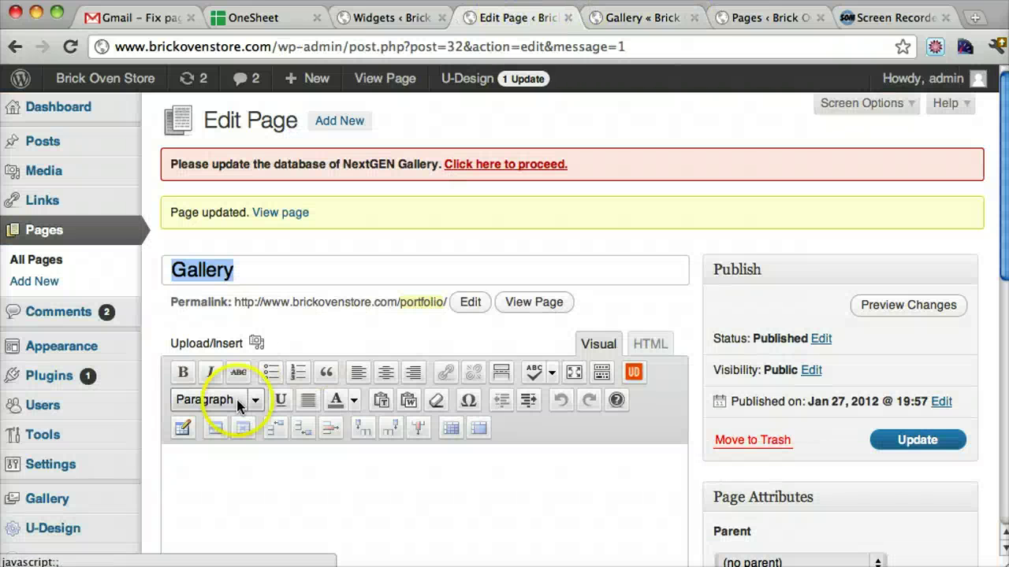
pyautogui.scroll(-3, 236, 406)
pyautogui.click(61, 434)
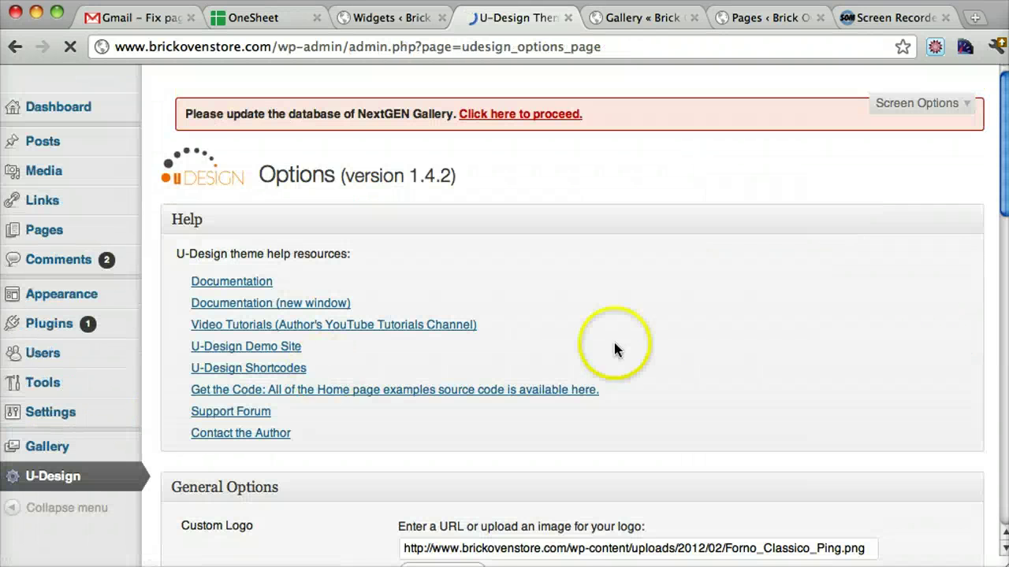
pyautogui.scroll(-1, 623, 339)
pyautogui.press('super+f')
pyautogui.write('port')
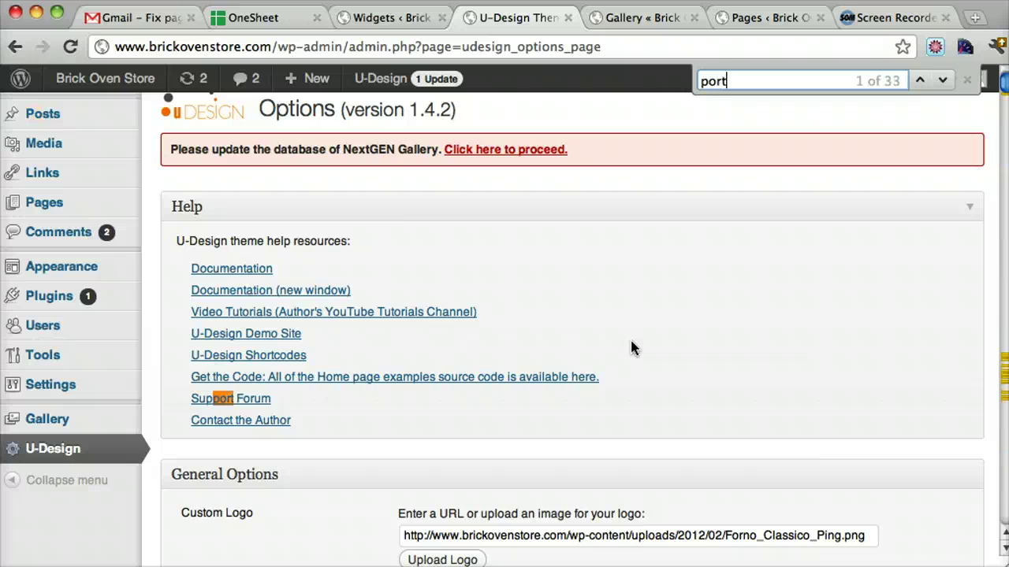
pyautogui.write('fi')
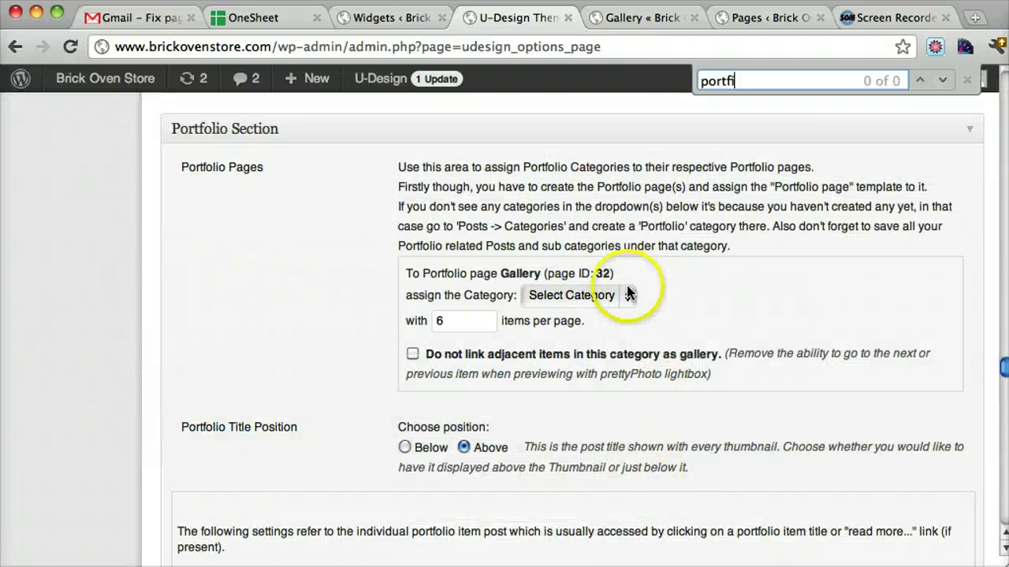
# Assign the Uncategorized category to the Gallery portfolio page and save the theme options
pyautogui.scroll(1, 622, 291)
pyautogui.click(609, 344)
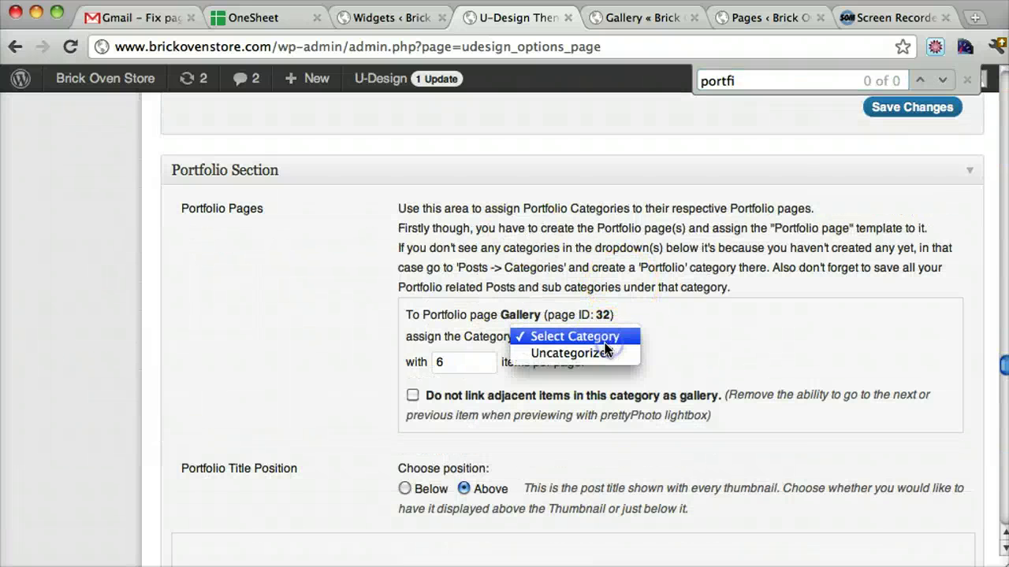
pyautogui.click(581, 359)
pyautogui.scroll(-1, 584, 363)
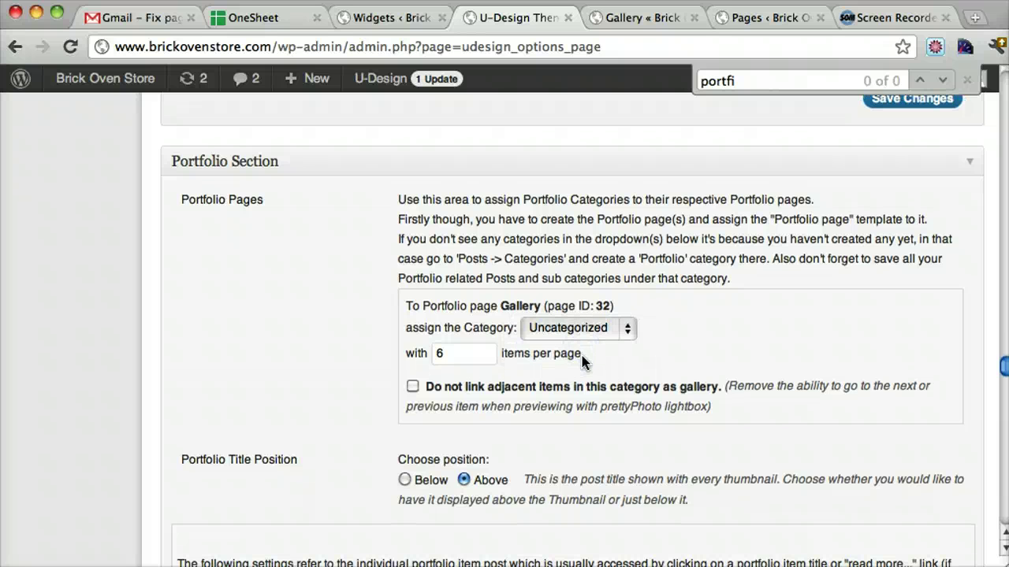
pyautogui.scroll(-4, 829, 320)
pyautogui.scroll(5, 829, 320)
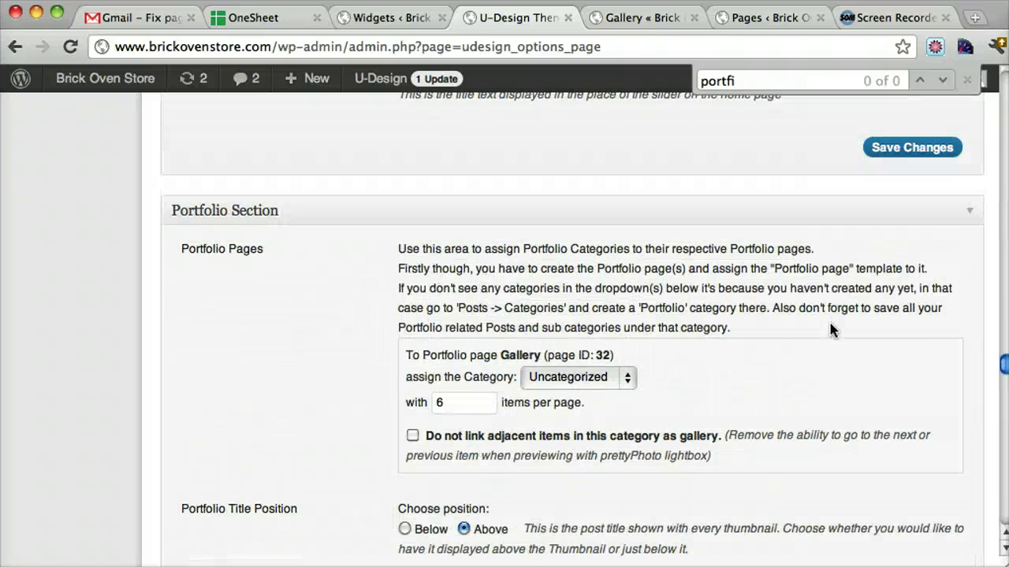
pyautogui.click(919, 156)
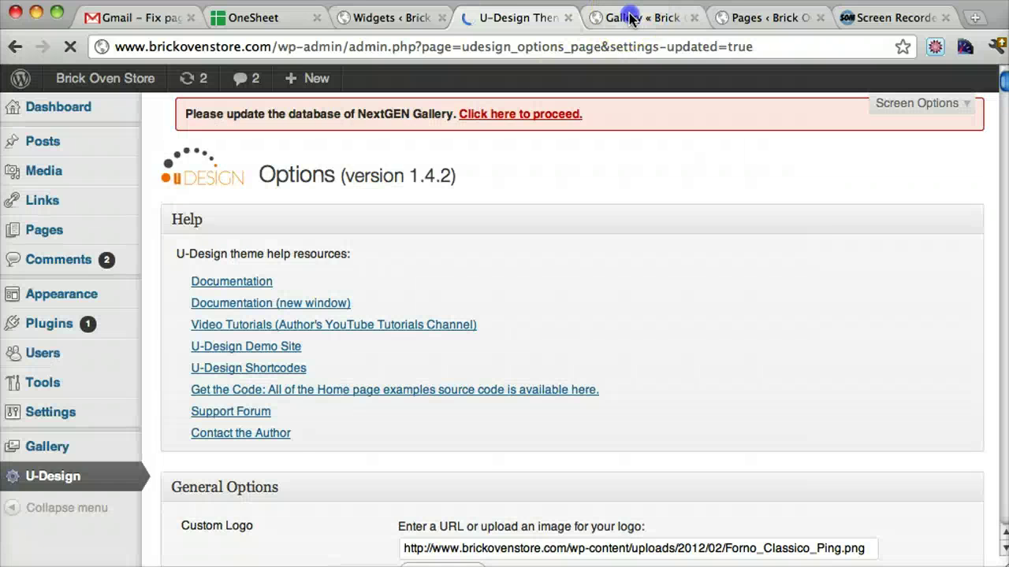
# Reload the live Gallery page and review its first page of portfolio items
pyautogui.click(627, 18)
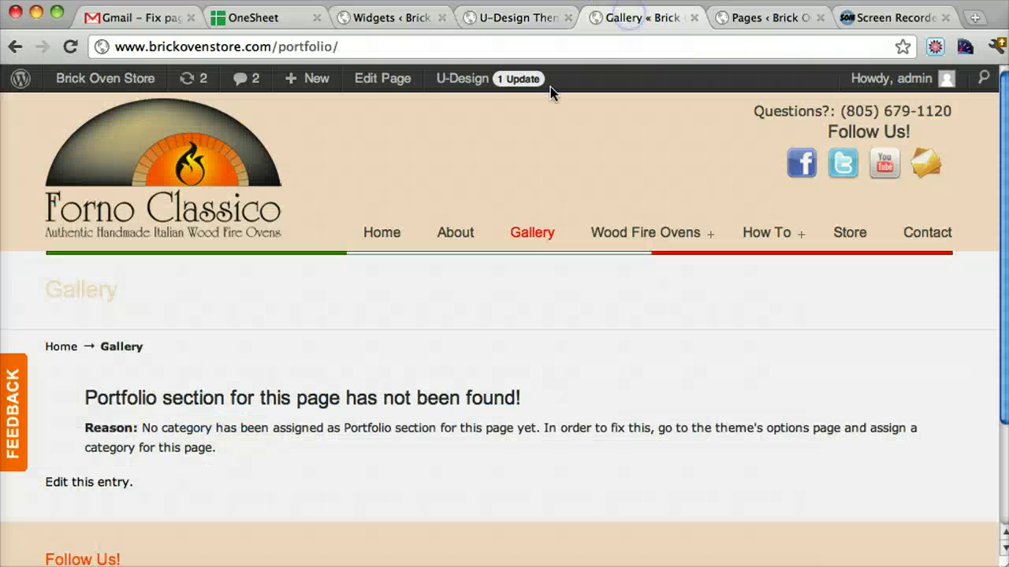
pyautogui.click(69, 46)
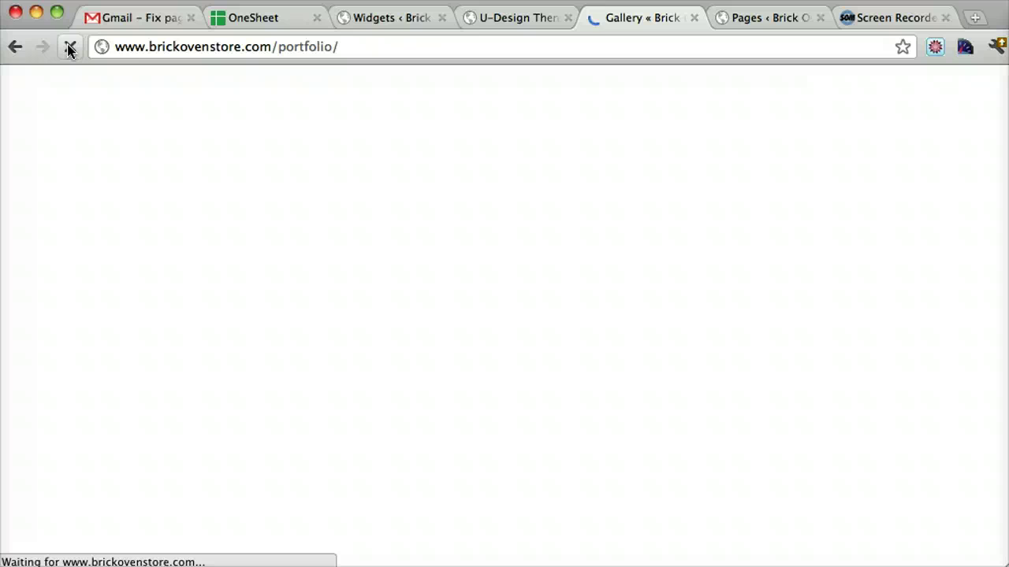
pyautogui.click(611, 238)
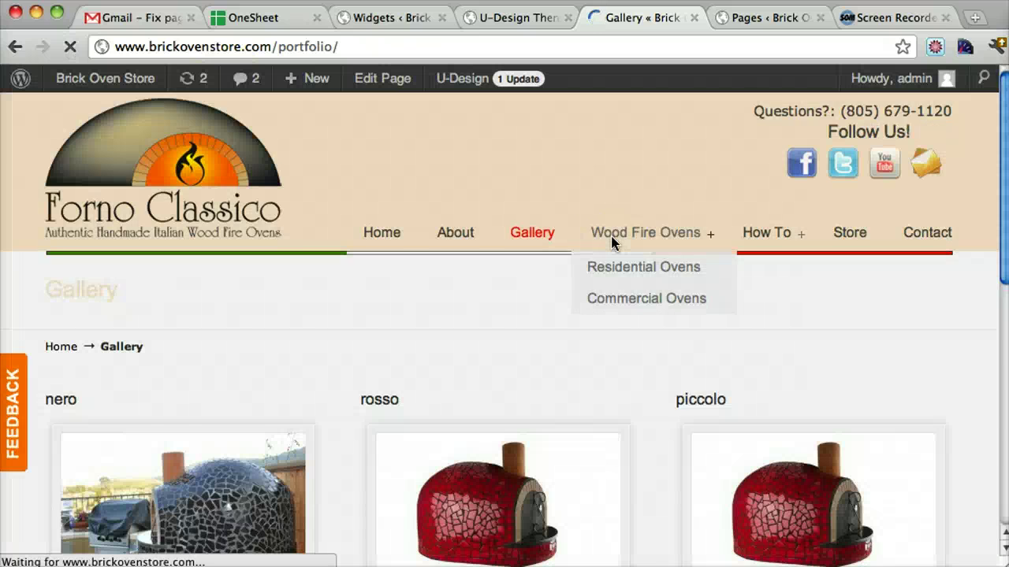
pyautogui.scroll(-7, 611, 242)
pyautogui.scroll(2, 611, 242)
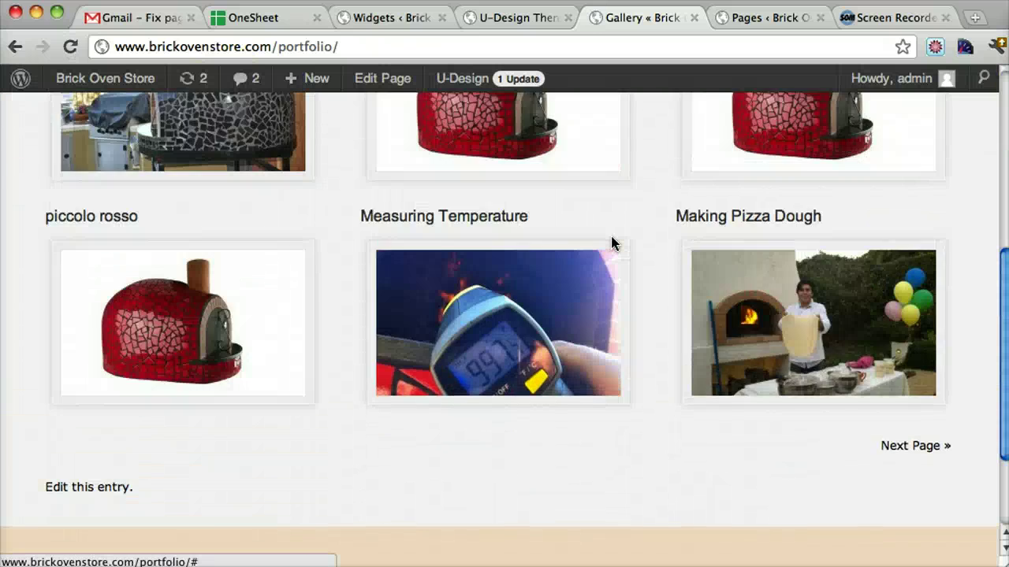
pyautogui.scroll(4, 610, 242)
pyautogui.scroll(-4, 611, 242)
# Browse the second and third pages of the live Gallery to check their portfolio items
pyautogui.click(889, 425)
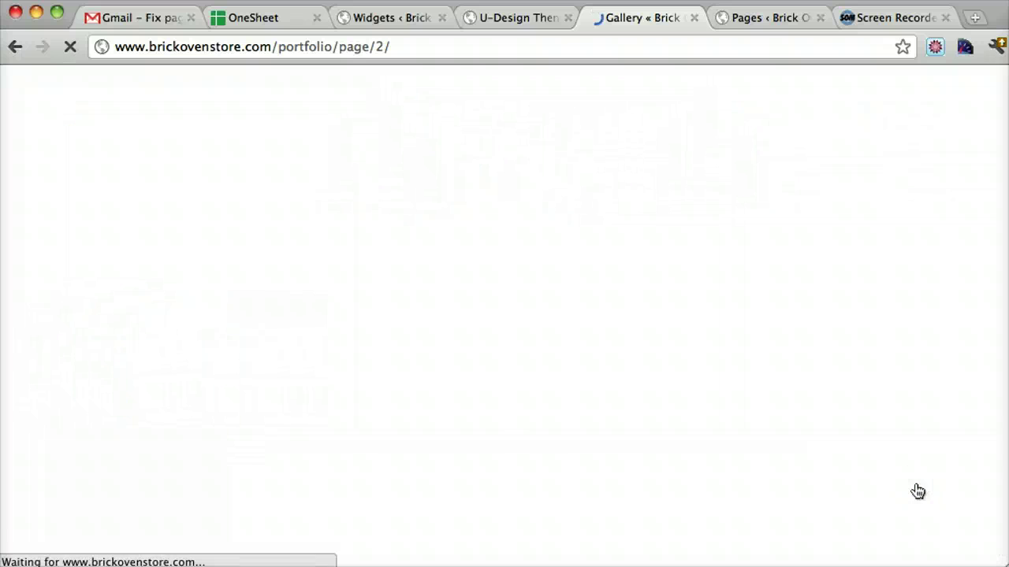
pyautogui.scroll(-6, 710, 282)
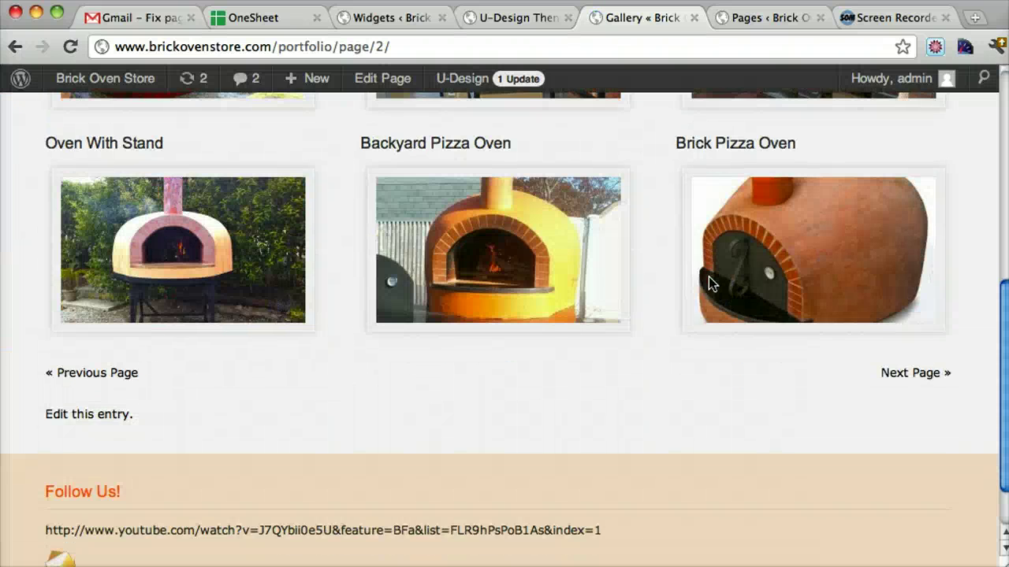
pyautogui.click(943, 380)
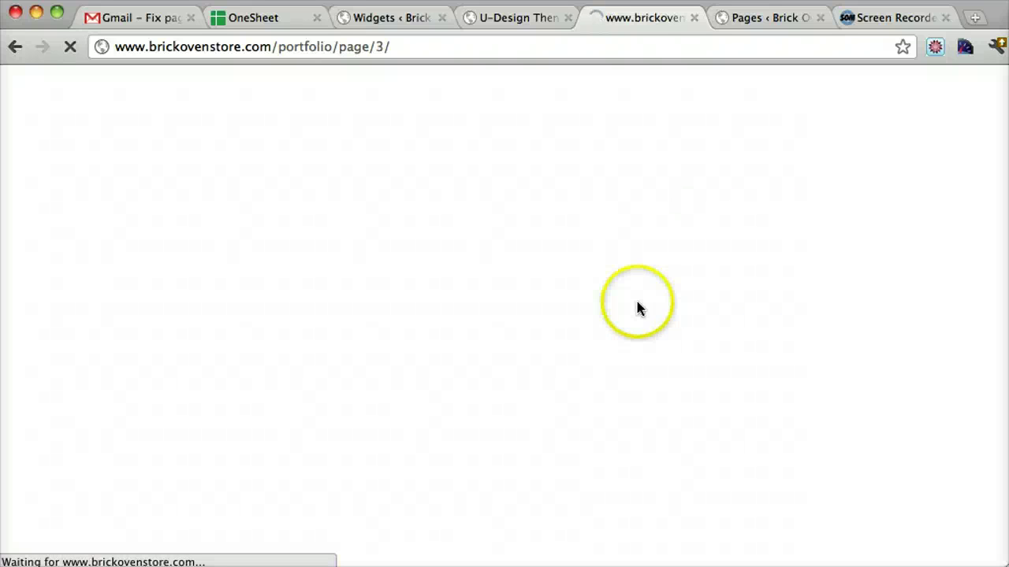
pyautogui.scroll(-10, 638, 308)
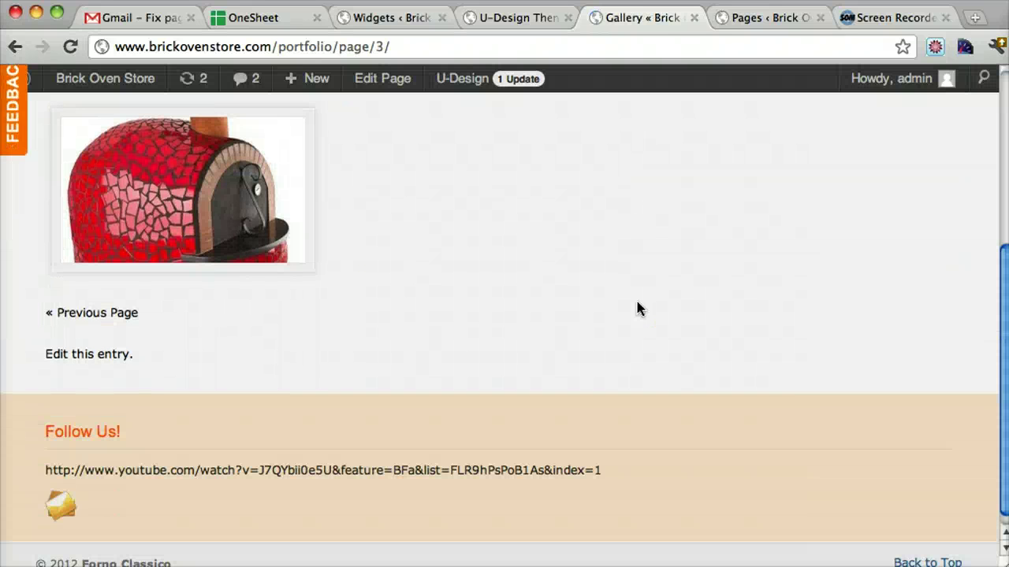
pyautogui.scroll(10, 616, 388)
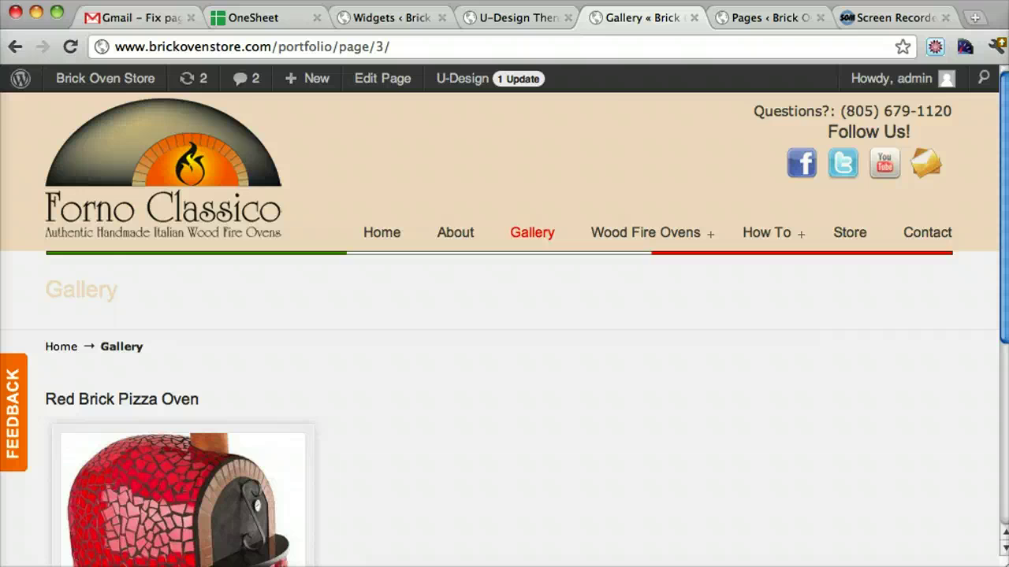
# Return to the client's email and highlight the question about aligning the home page pictures
pyautogui.click(11, 47)
pyautogui.scroll(10, 360, 255)
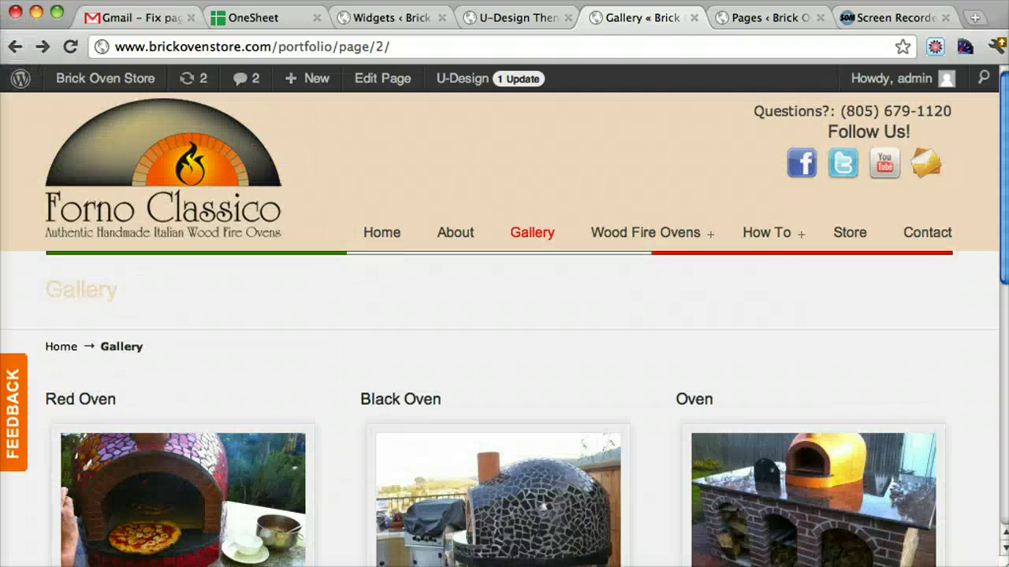
pyautogui.click(145, 16)
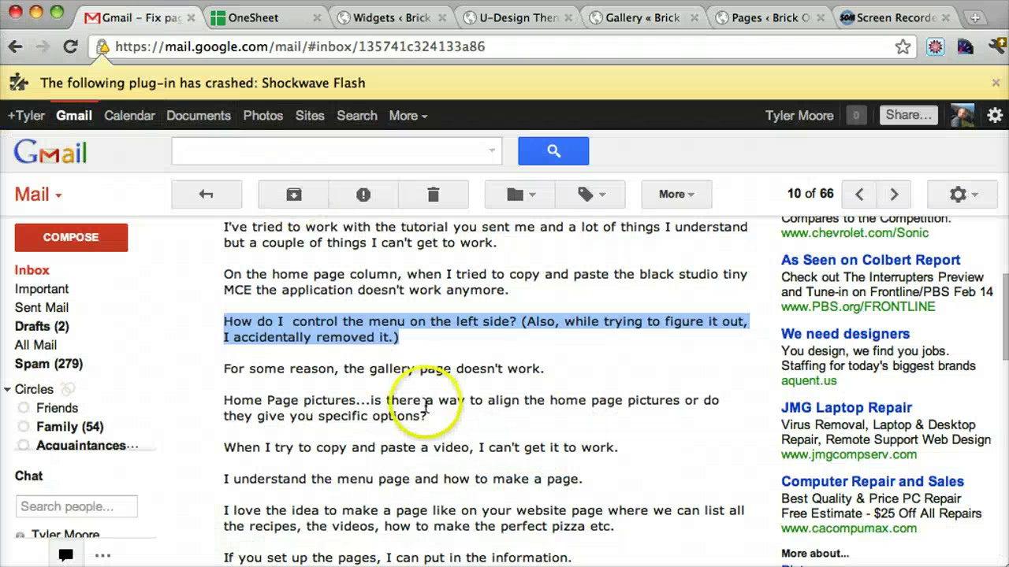
pyautogui.click(466, 373)
pyautogui.scroll(-1, 466, 373)
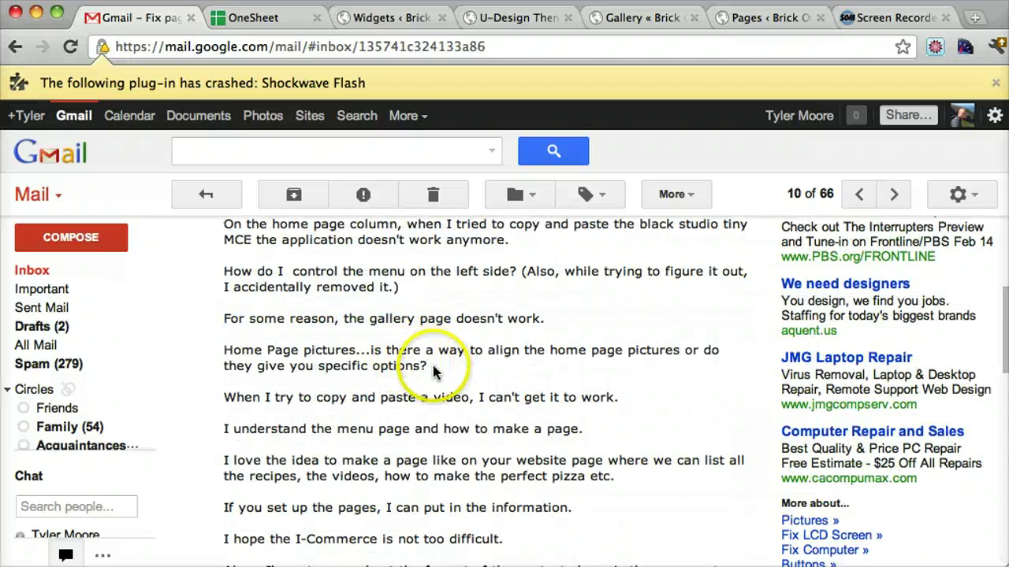
pyautogui.tripleClick(279, 357)
pyautogui.click(232, 349)
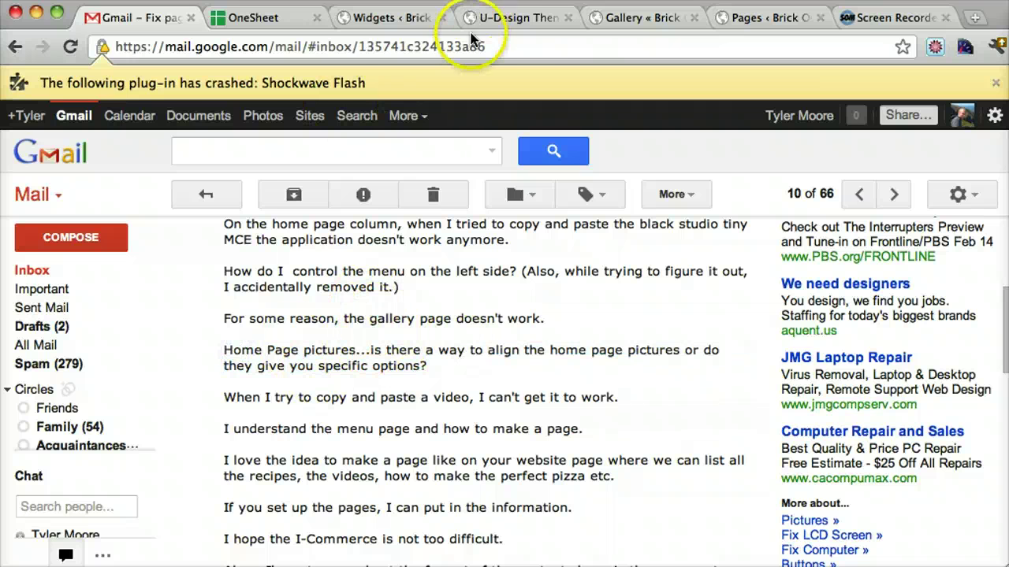
pyautogui.moveTo(430, 368); pyautogui.dragTo(219, 347)
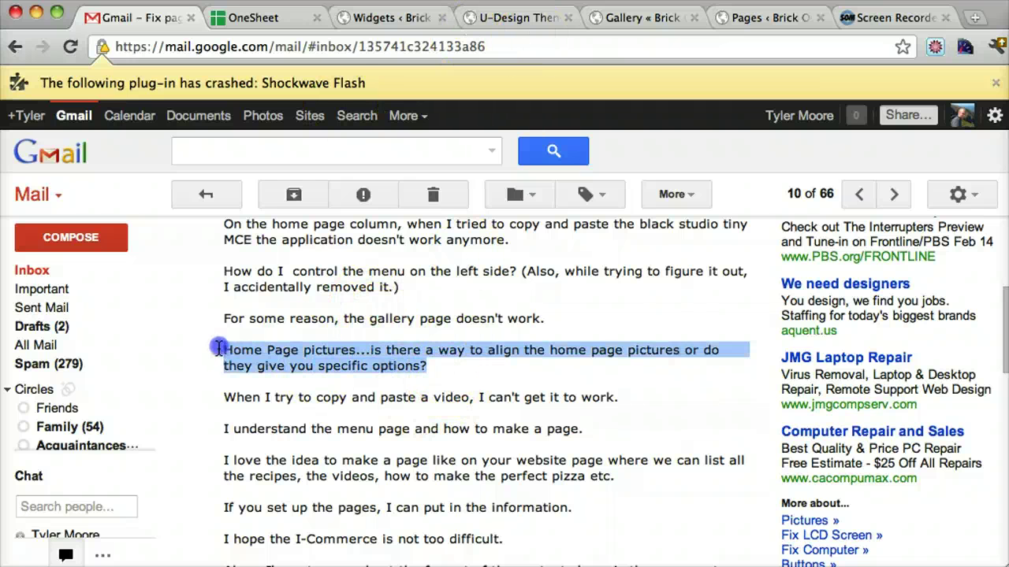
# Close the live Gallery page and the U-Design theme options page
pyautogui.click(749, 19)
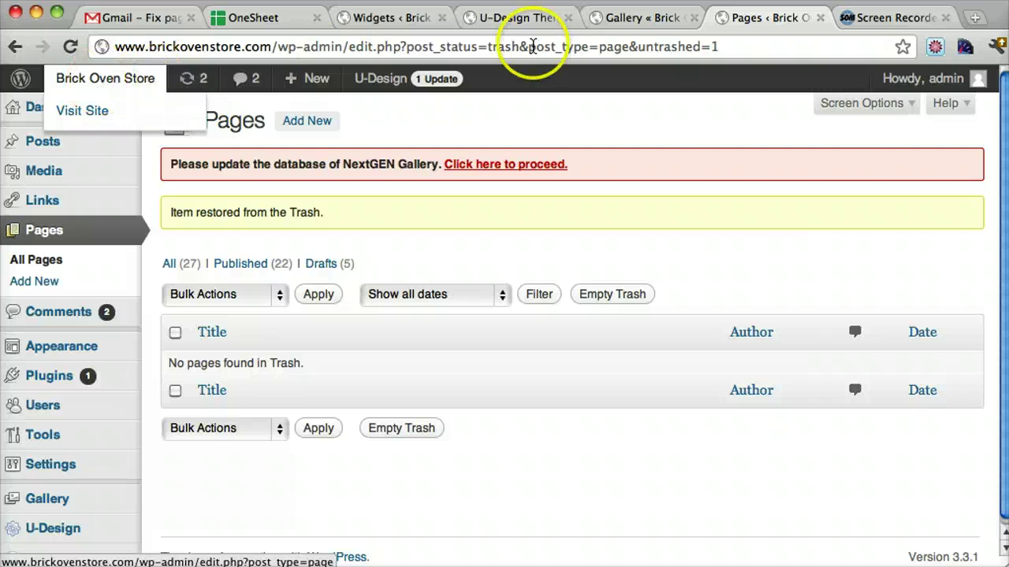
pyautogui.click(660, 19)
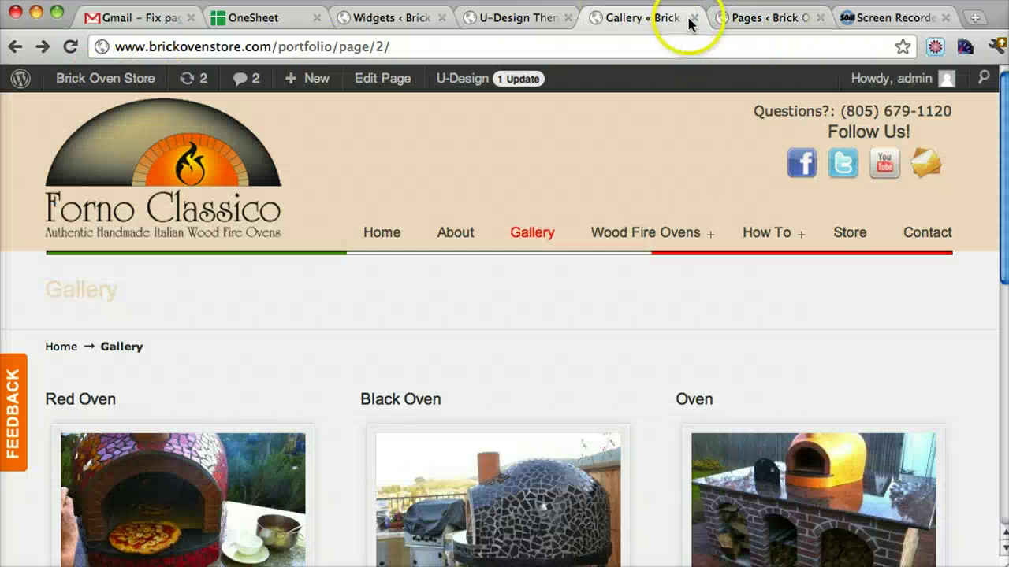
pyautogui.click(693, 18)
pyautogui.click(535, 29)
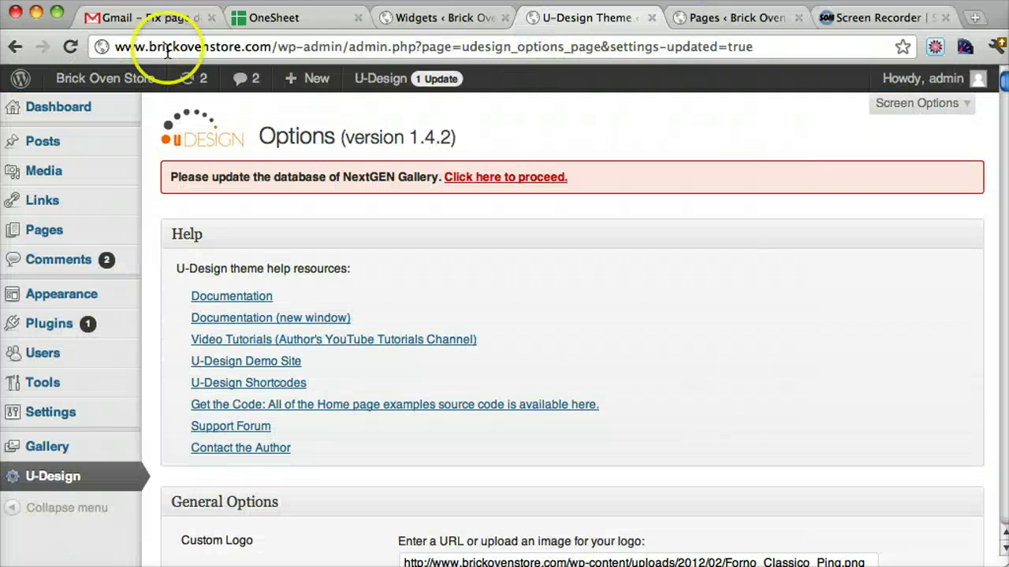
pyautogui.click(651, 19)
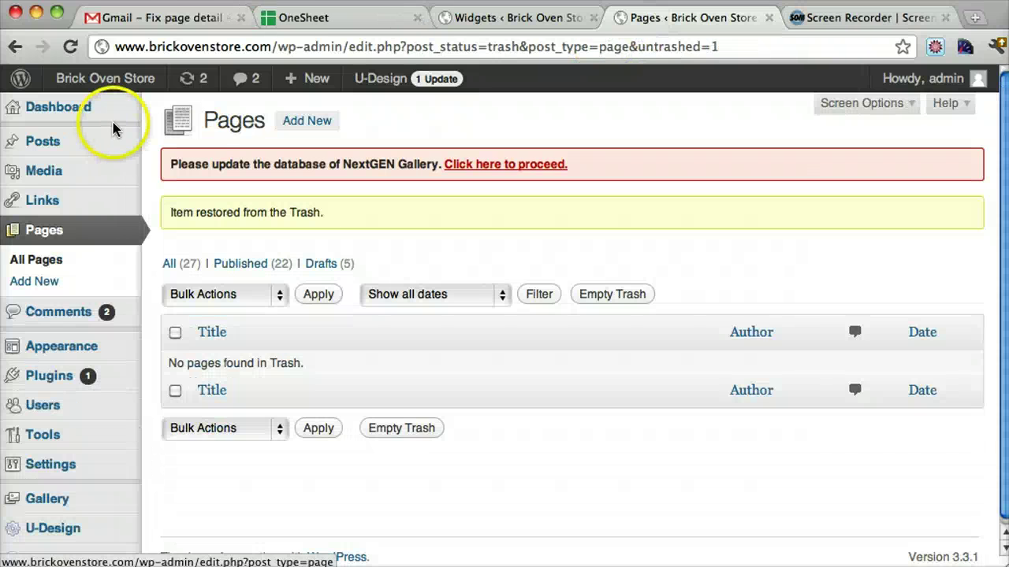
# Visit the live home page from the Pages list and open it for editing
pyautogui.click(122, 79)
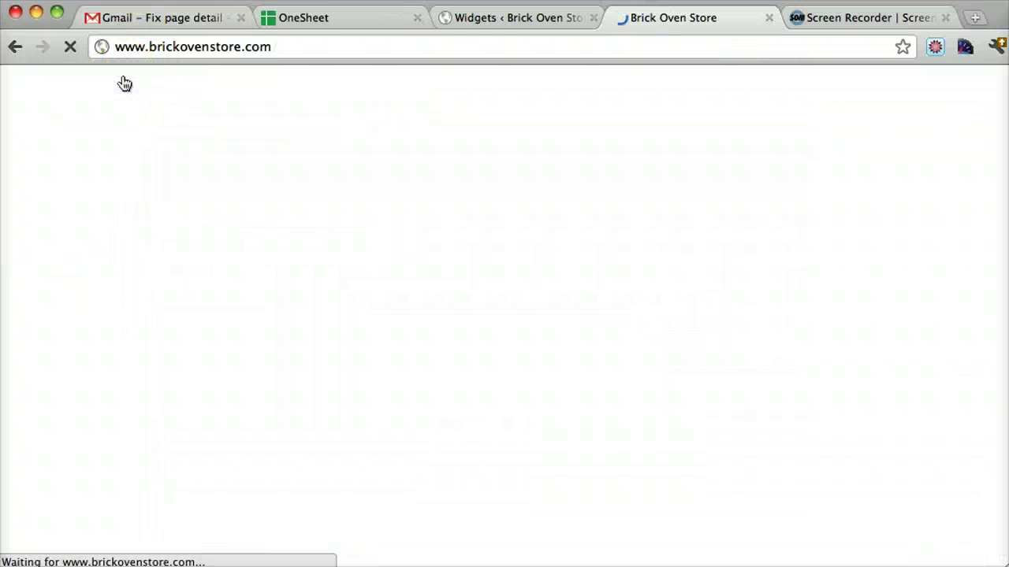
pyautogui.scroll(-5, 386, 222)
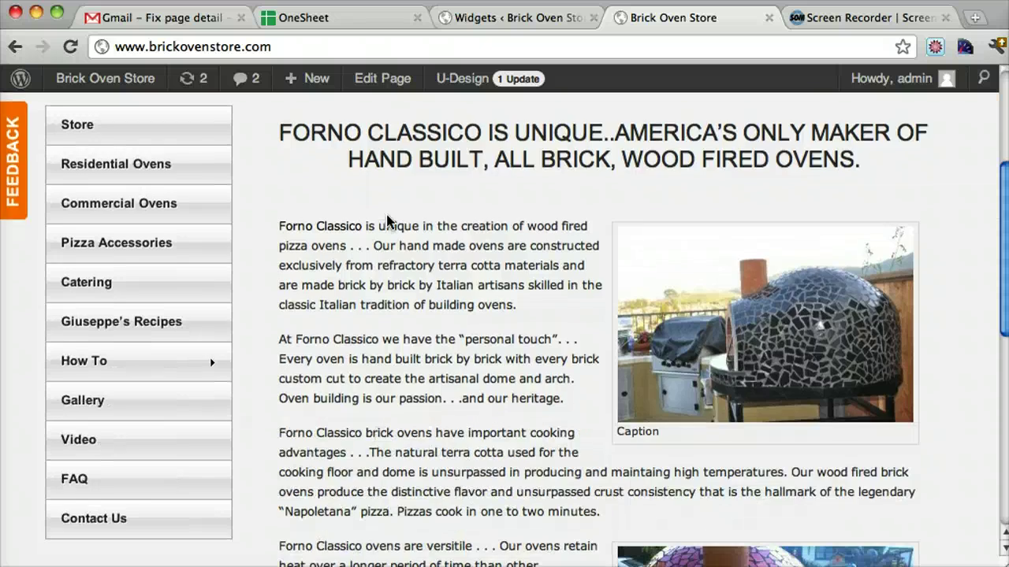
pyautogui.scroll(3, 461, 248)
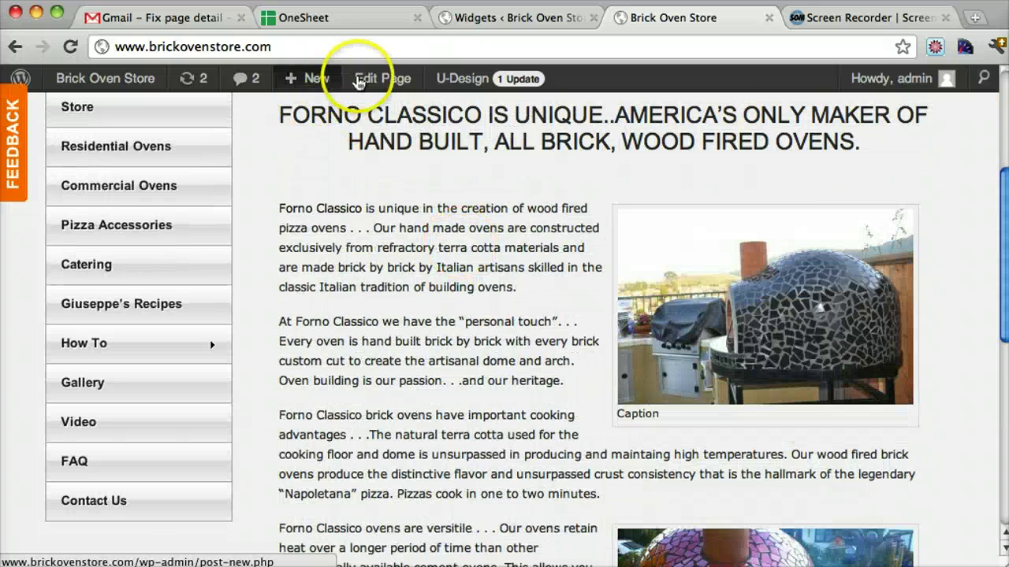
pyautogui.click(364, 79)
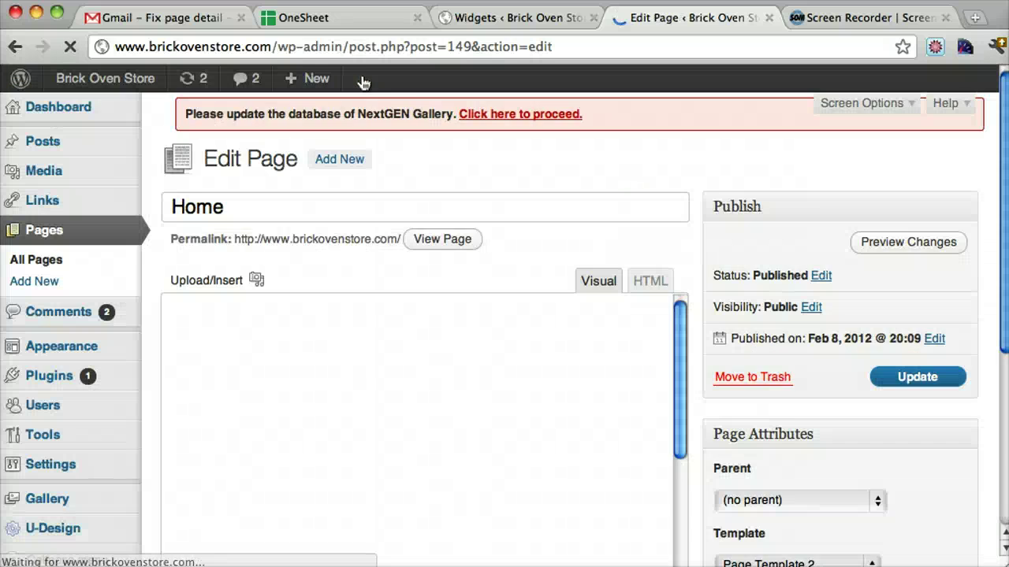
pyautogui.scroll(-6, 822, 322)
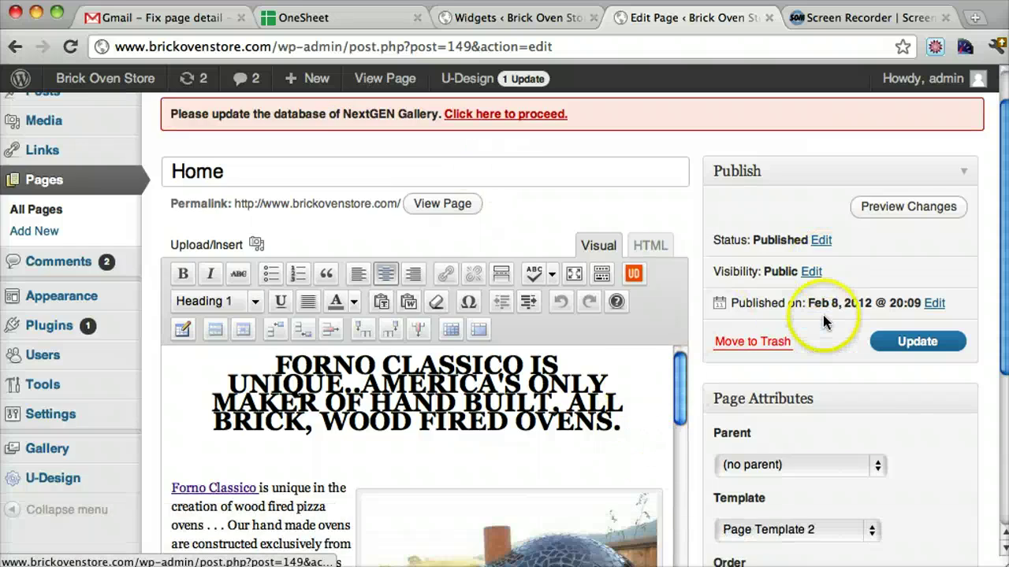
# Set the alignment of the black oven picture in the Home page content to Left and apply the image change
pyautogui.click(483, 338)
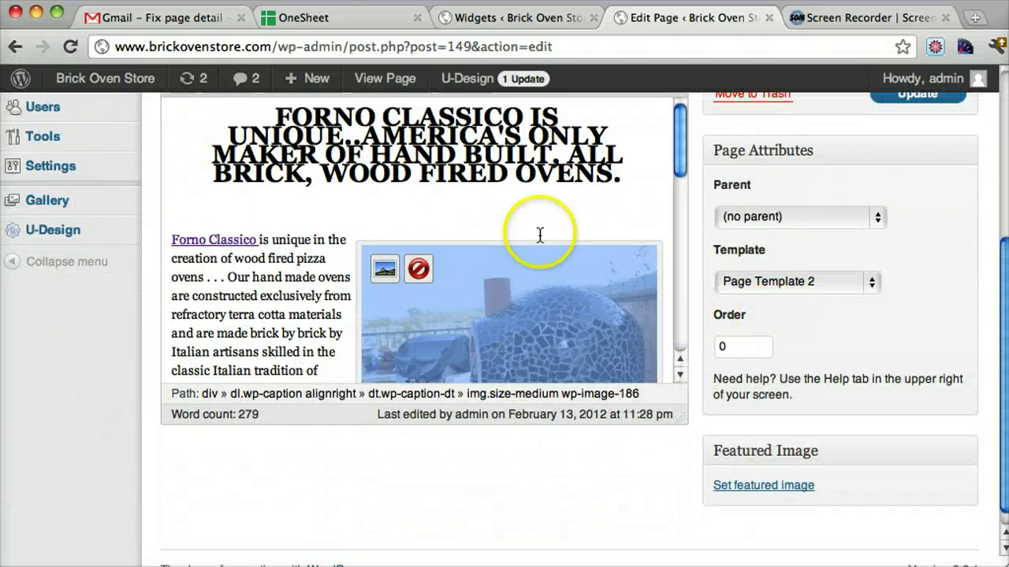
pyautogui.click(385, 271)
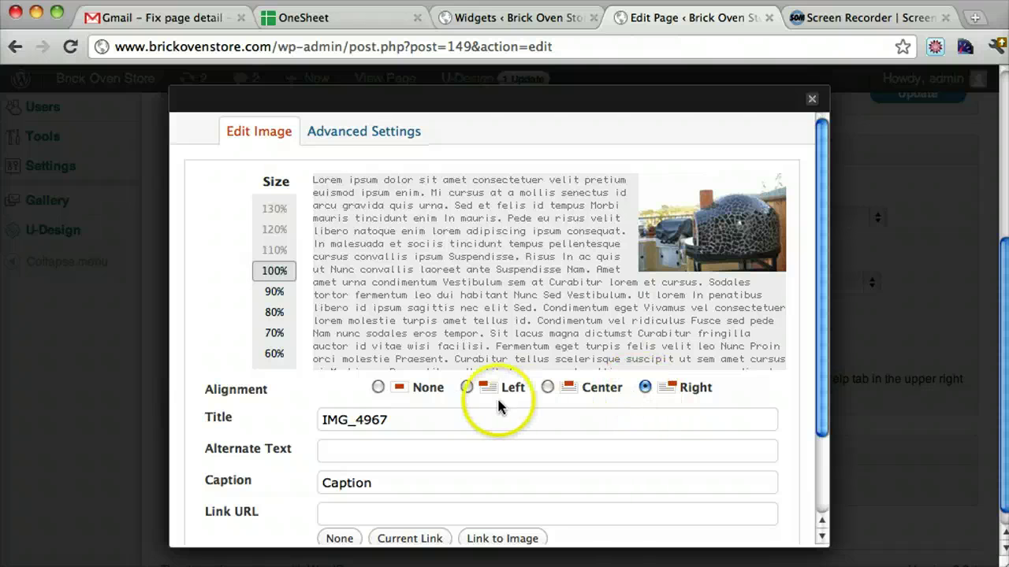
pyautogui.click(456, 388)
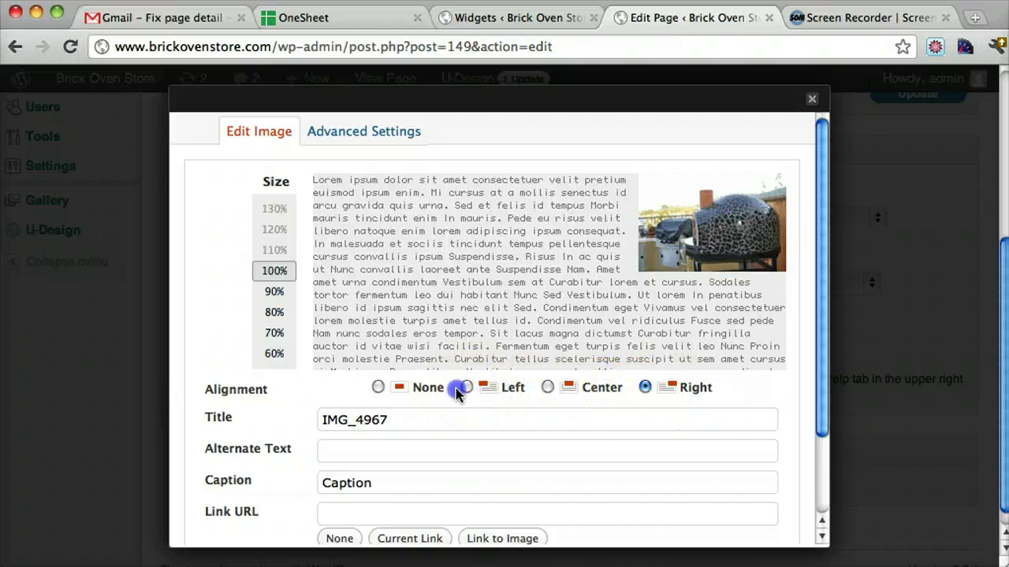
pyautogui.scroll(-3, 470, 394)
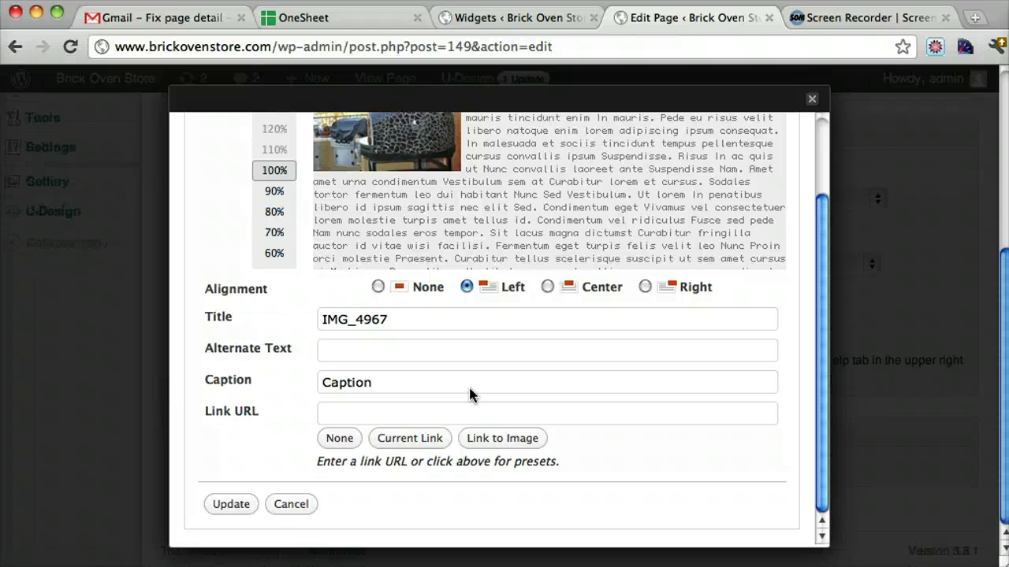
pyautogui.click(230, 504)
pyautogui.scroll(5, 694, 319)
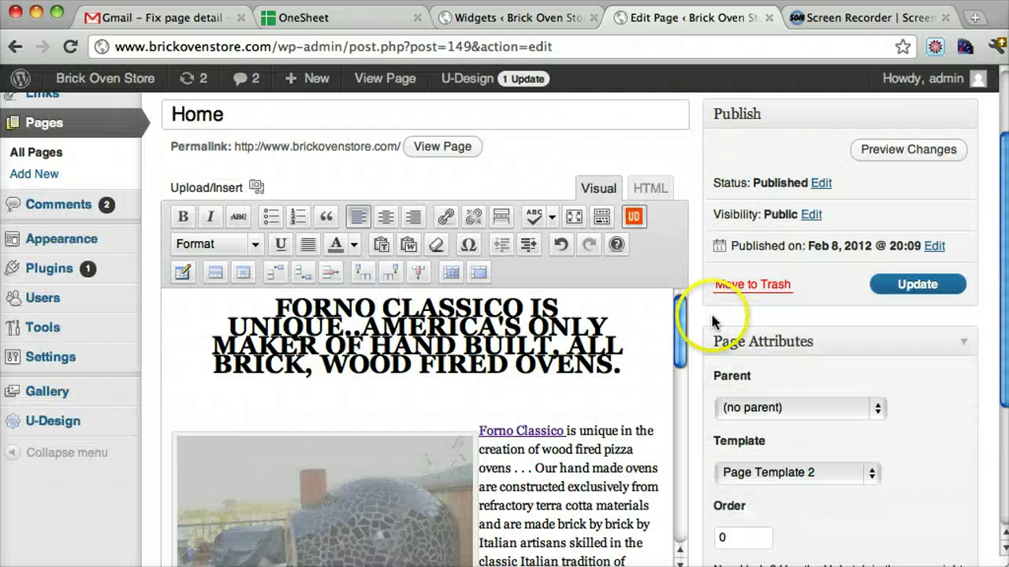
# Update the Home page and view it on the live site
pyautogui.click(938, 388)
pyautogui.scroll(-4, 788, 394)
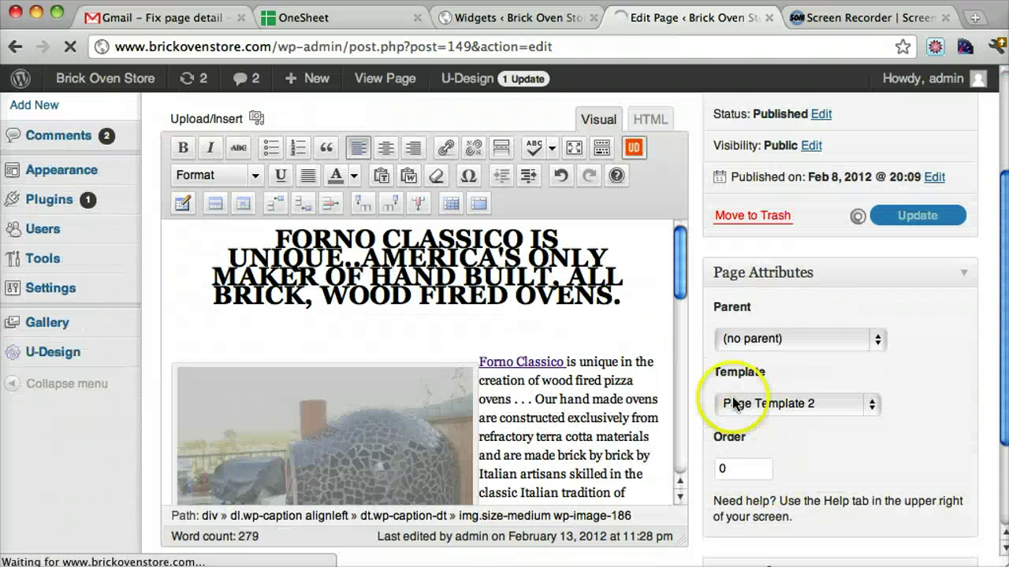
pyautogui.scroll(4, 779, 409)
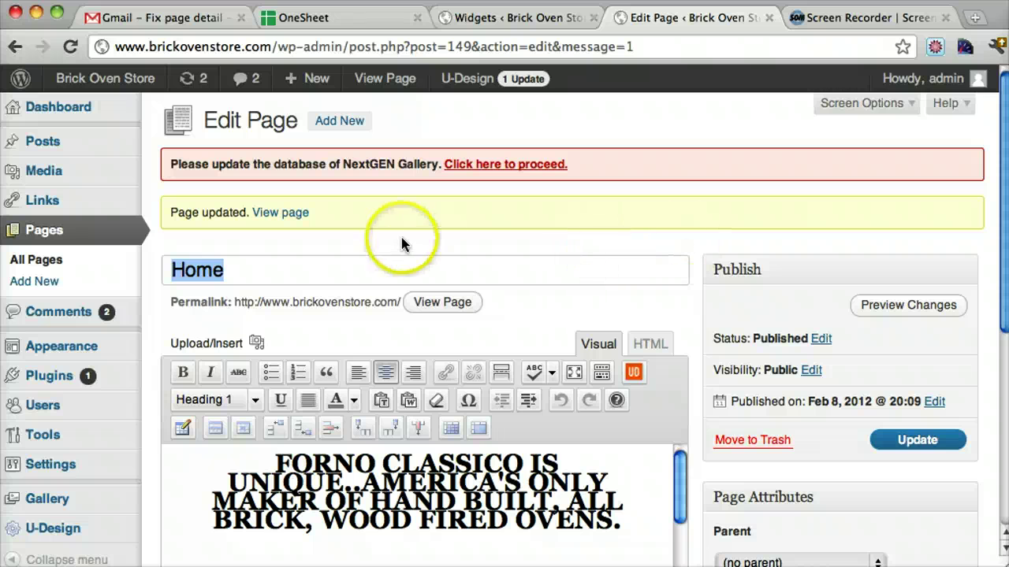
pyautogui.click(446, 302)
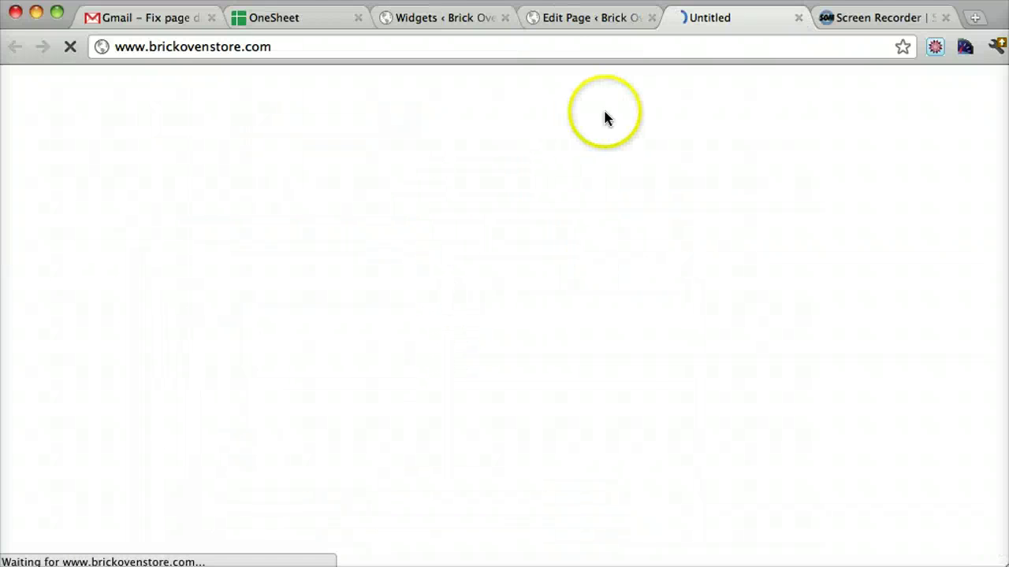
# Examine how both oven pictures and the surrounding text are laid out on the live home page
pyautogui.scroll(-3, 647, 256)
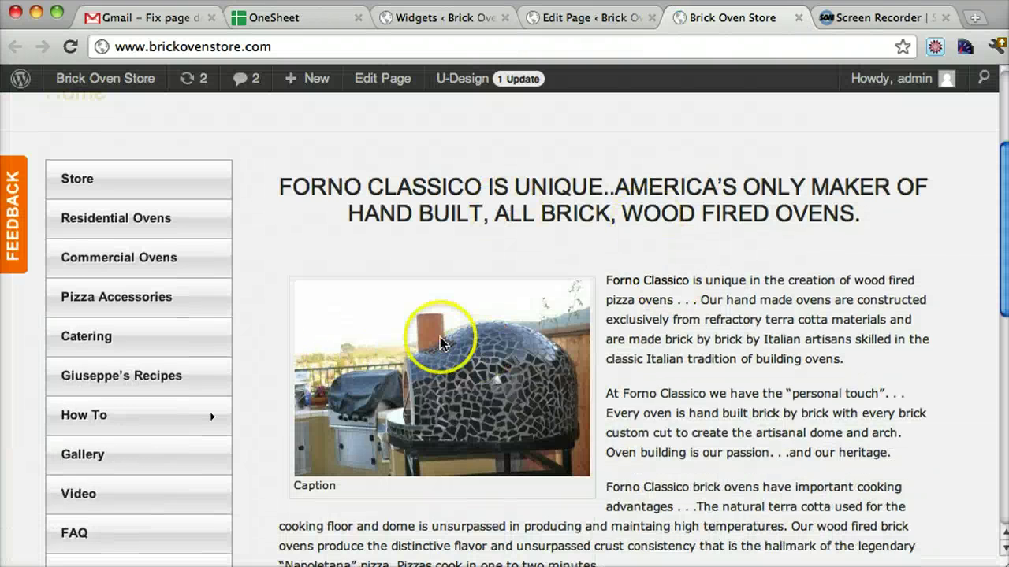
pyautogui.scroll(-10, 465, 370)
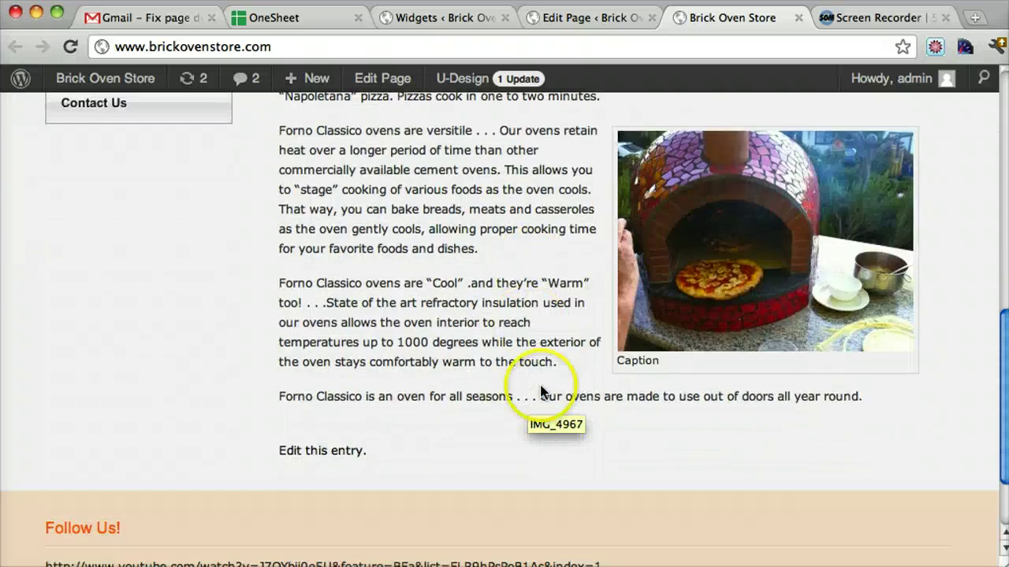
pyautogui.scroll(5, 541, 392)
pyautogui.scroll(4, 687, 412)
pyautogui.scroll(-9, 682, 412)
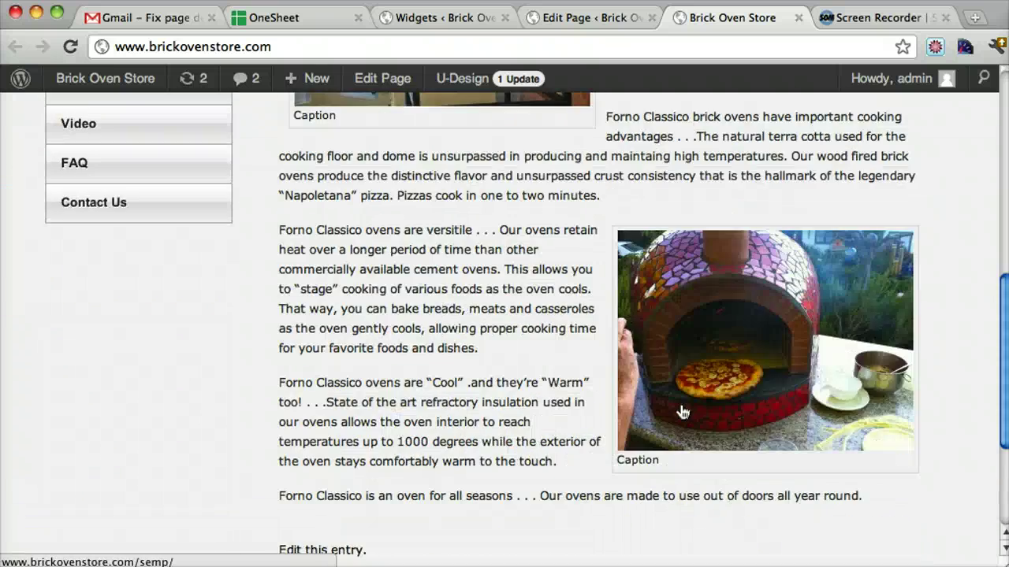
pyautogui.scroll(-2, 683, 412)
pyautogui.scroll(6, 683, 412)
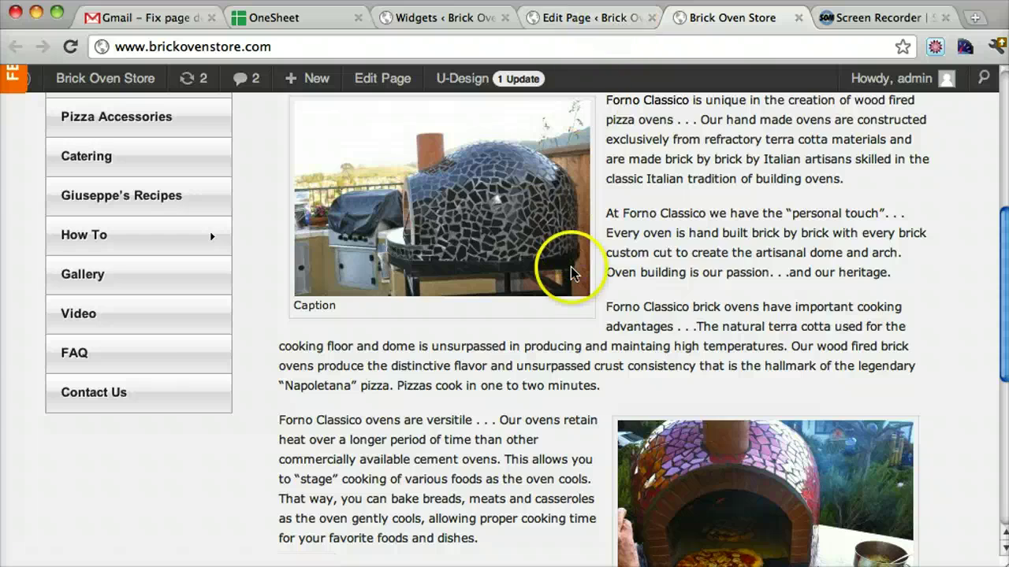
pyautogui.scroll(7, 571, 271)
pyautogui.scroll(-2, 563, 297)
pyautogui.scroll(3, 473, 418)
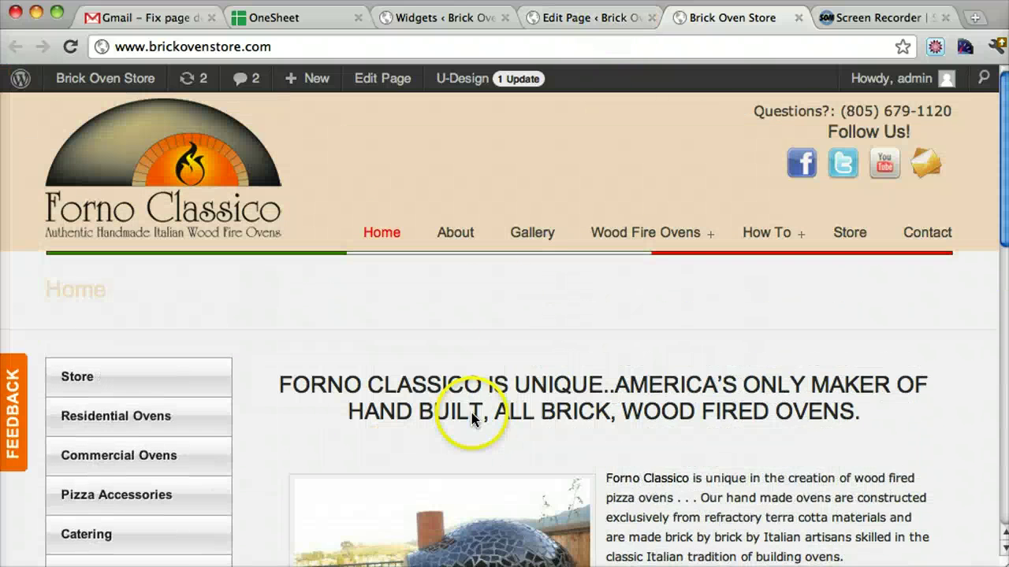
# Open the live Gallery page and copy its web address
pyautogui.click(534, 234)
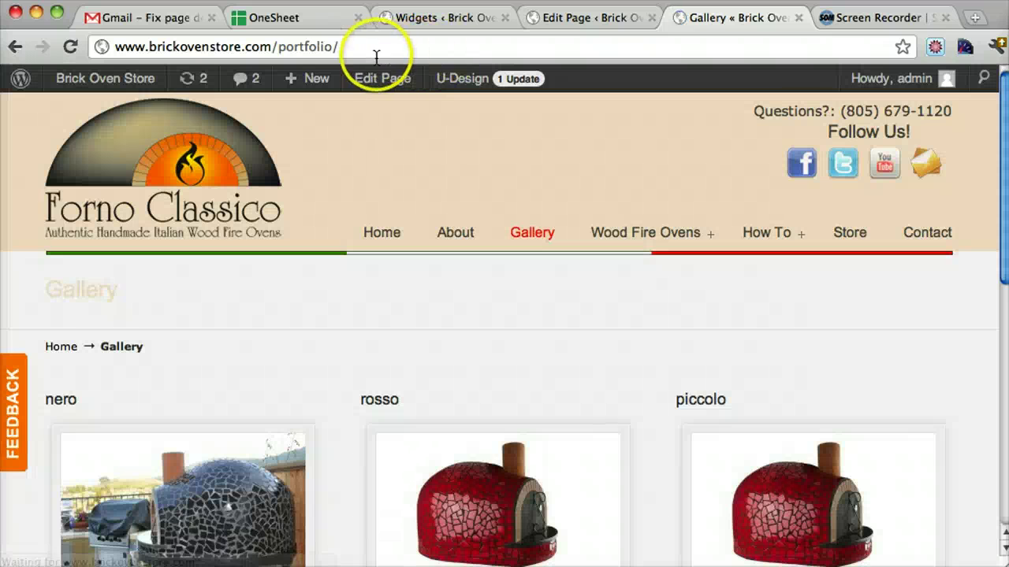
pyautogui.click(378, 48)
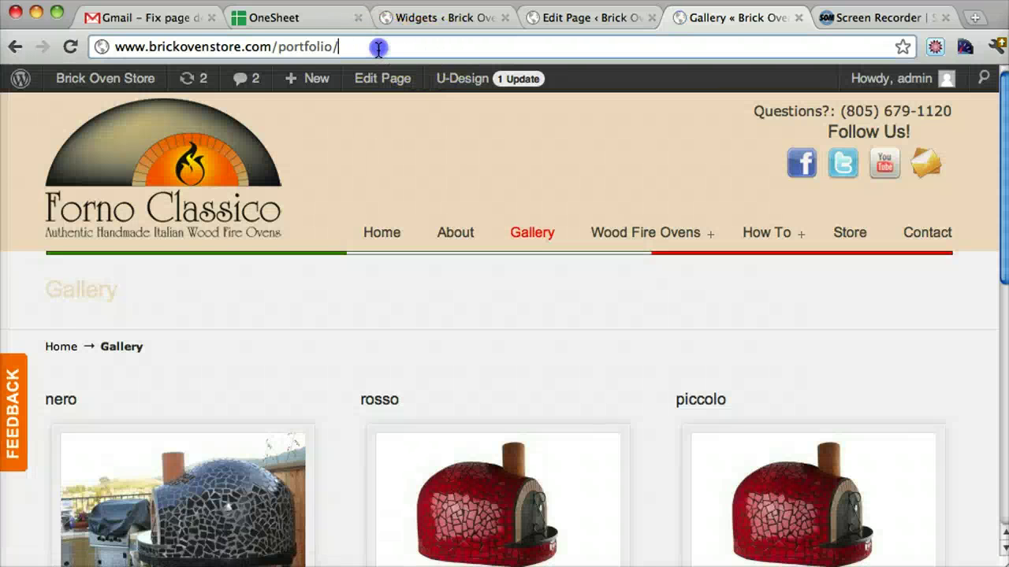
pyautogui.press('super+a')
pyautogui.rightClick(276, 49)
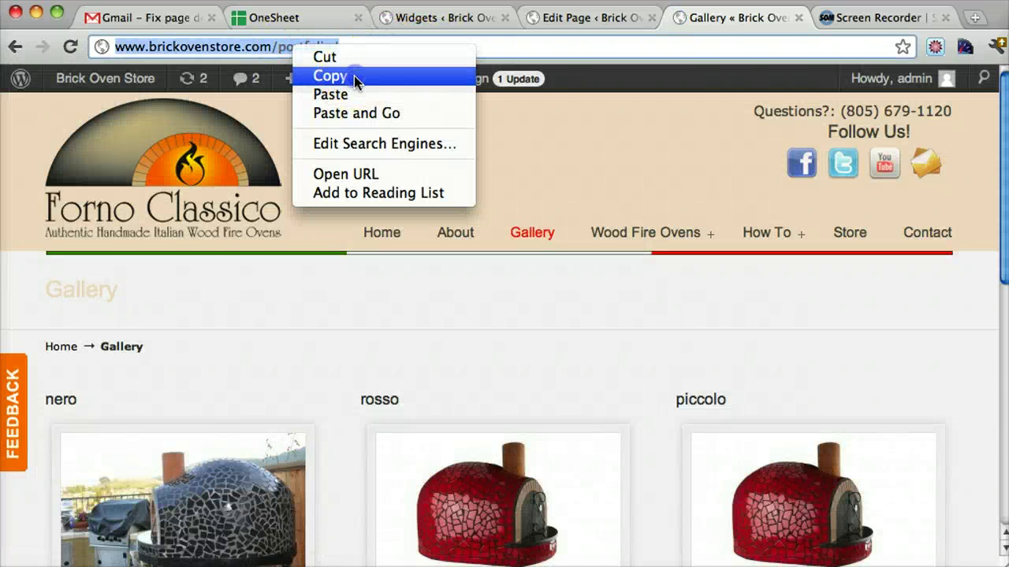
pyautogui.click(331, 76)
pyautogui.click(597, 17)
pyautogui.scroll(-5, 627, 308)
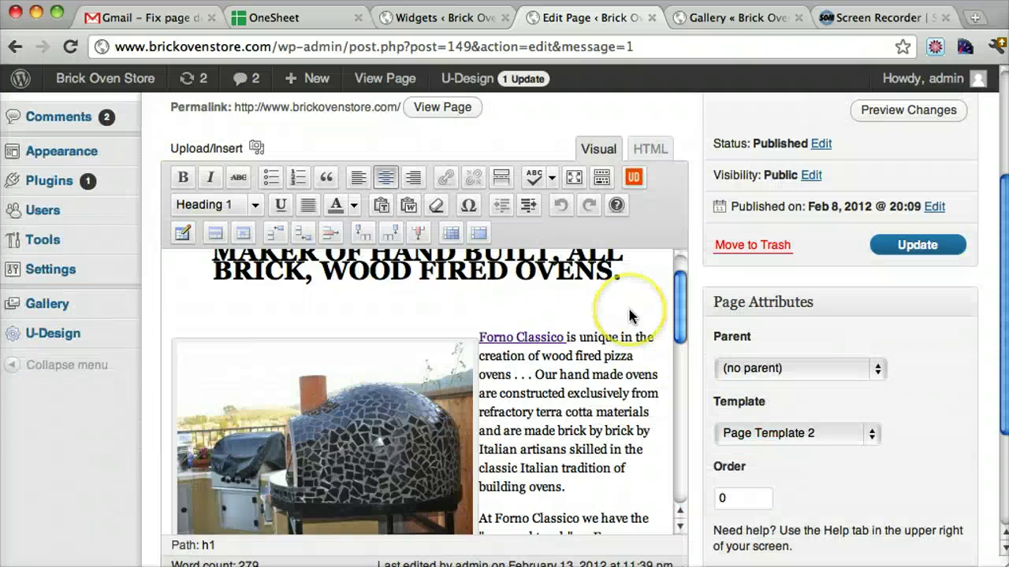
pyautogui.scroll(-3, 629, 315)
pyautogui.click(347, 349)
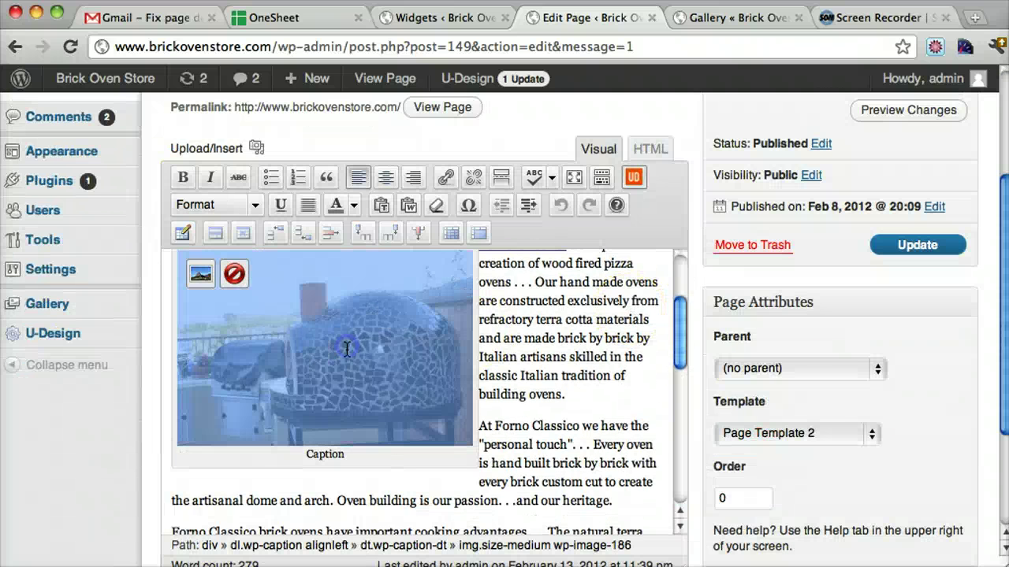
pyautogui.click(200, 276)
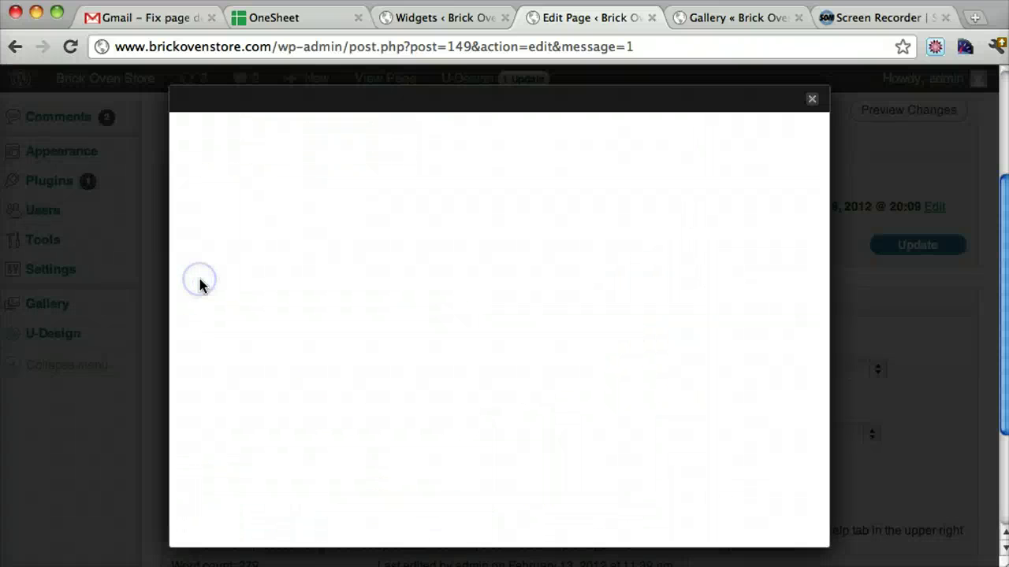
pyautogui.scroll(-3, 354, 295)
pyautogui.click(345, 441)
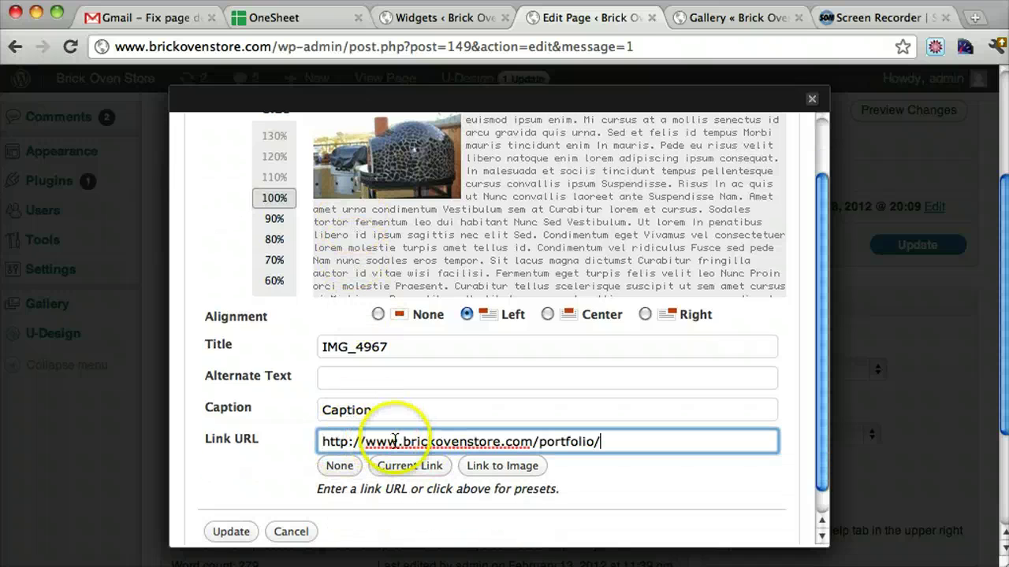
pyautogui.click(230, 532)
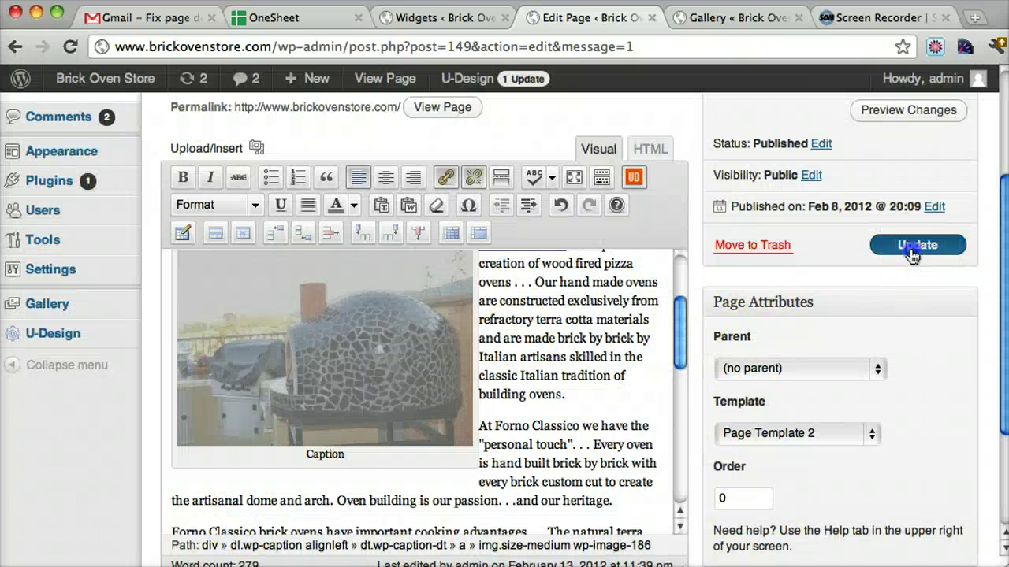
# Update the Home page and follow the black oven picture's link from the live home page to the Gallery
pyautogui.click(913, 249)
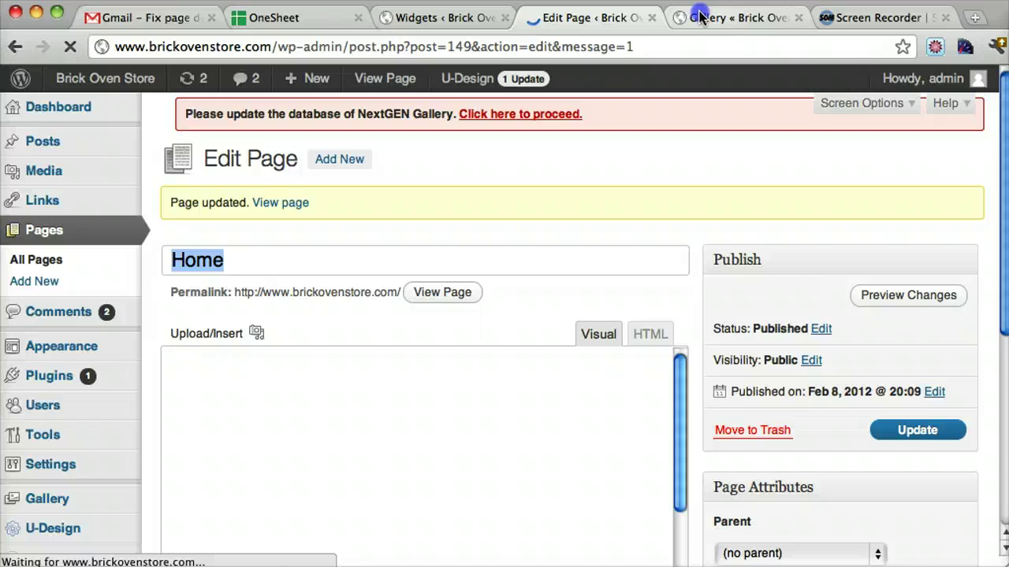
pyautogui.click(713, 17)
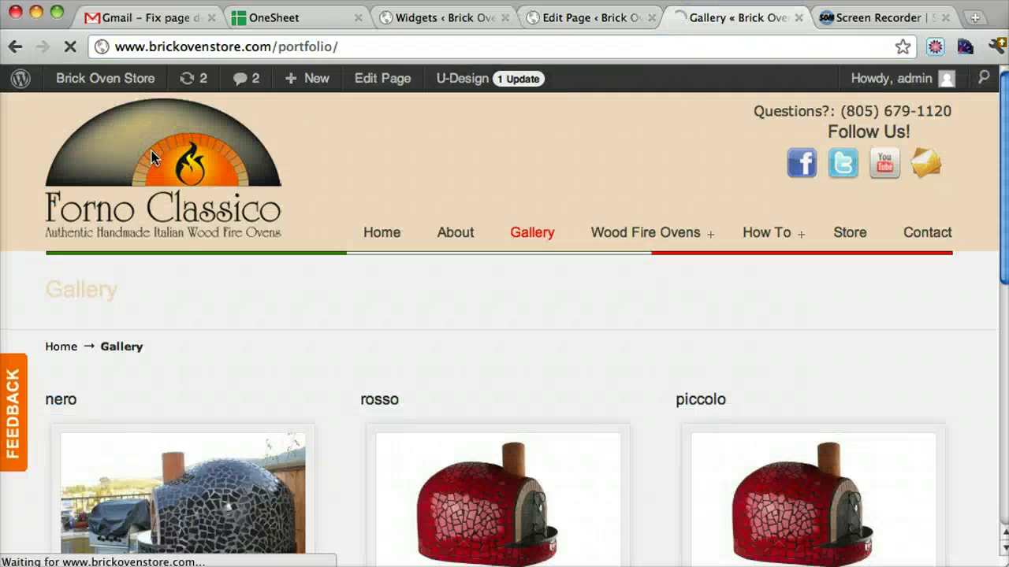
pyautogui.scroll(-1, 477, 237)
pyautogui.scroll(-5, 477, 237)
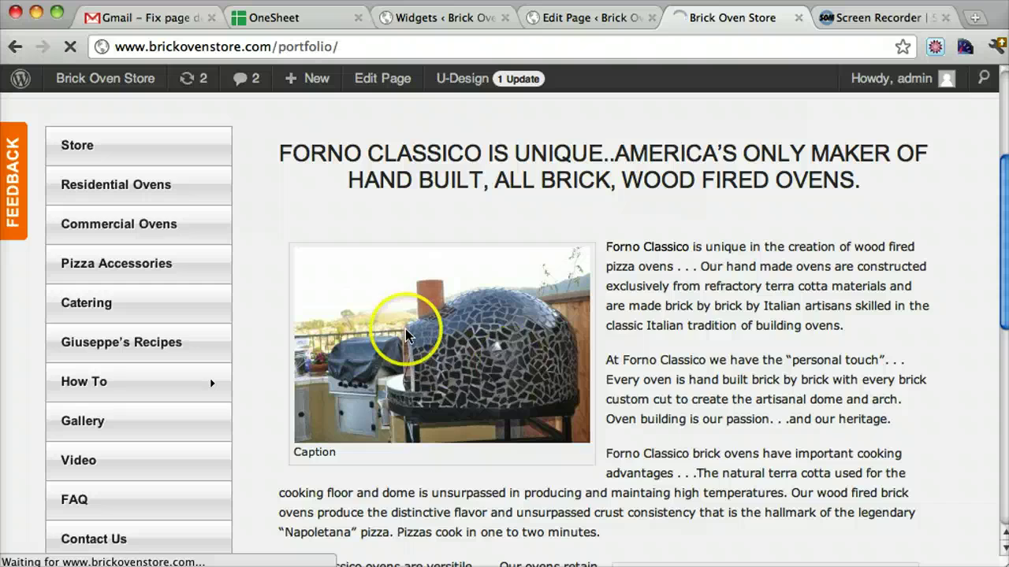
pyautogui.scroll(-1, 312, 351)
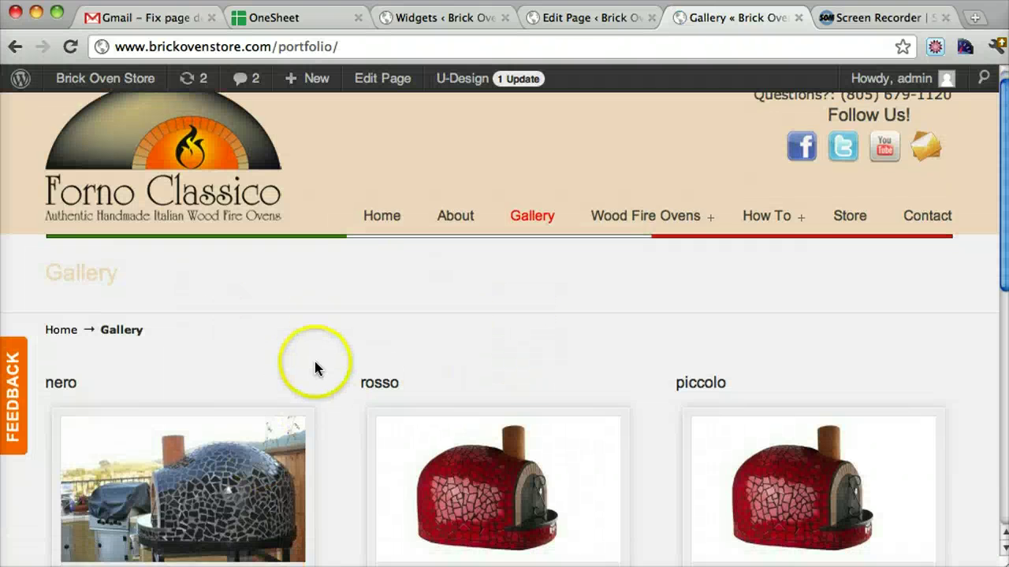
pyautogui.scroll(-4, 314, 364)
pyautogui.scroll(4, 547, 203)
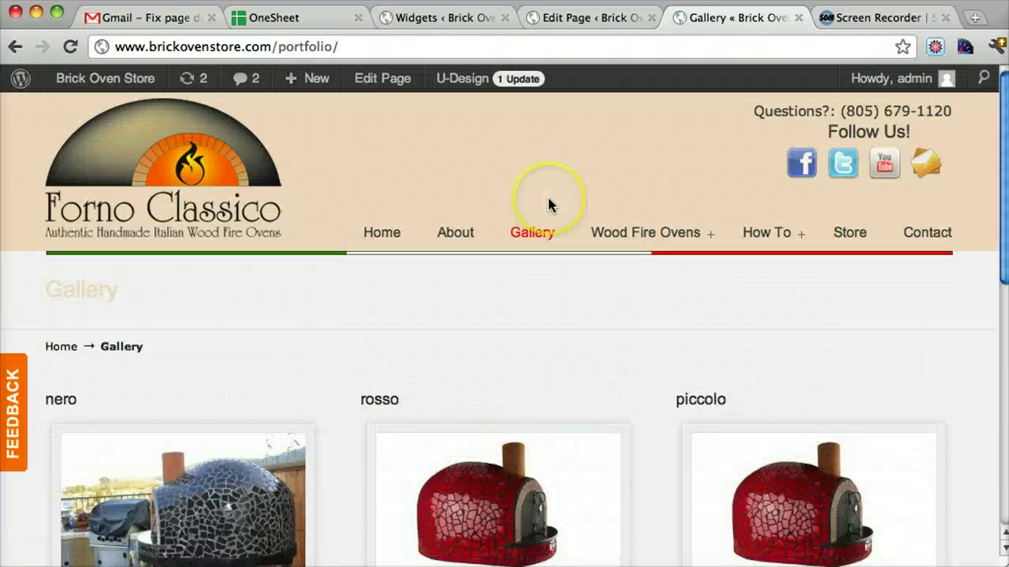
# Return to the client's email and highlight the question about copying and pasting a video
pyautogui.click(151, 20)
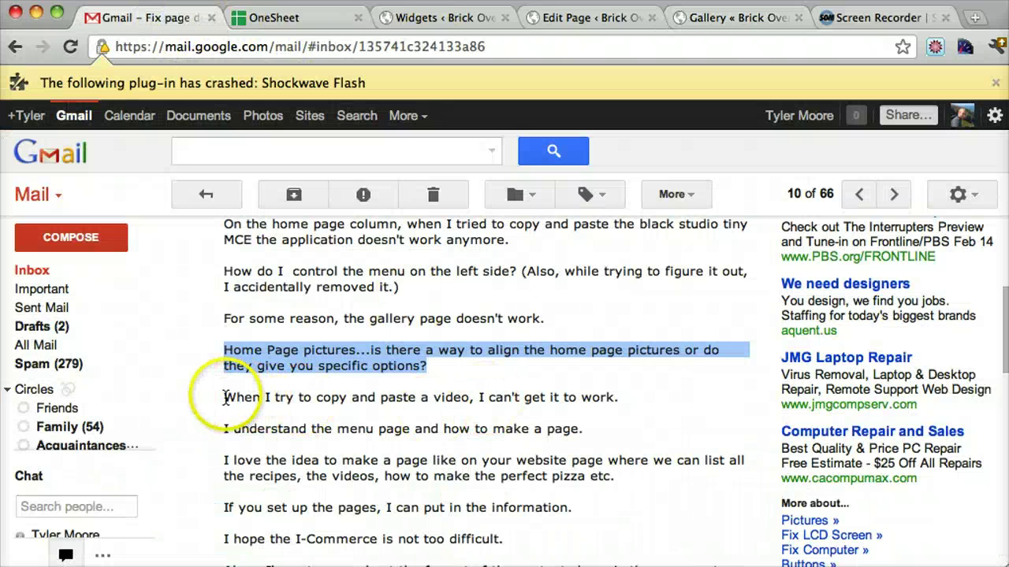
pyautogui.moveTo(221, 397); pyautogui.dragTo(637, 397)
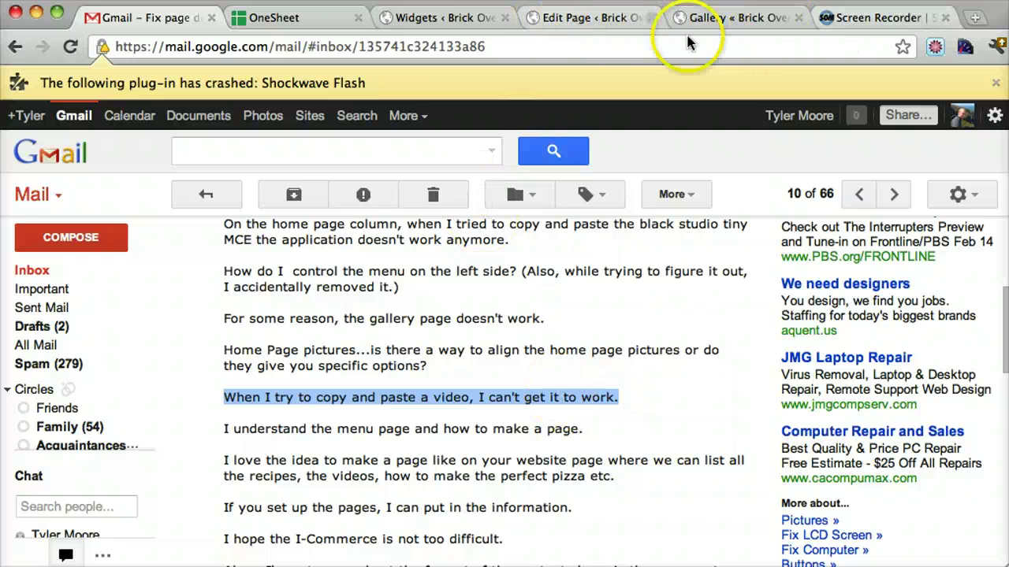
# Open the YouTube video "Professional Wordpress Website Step By Step -Without Code!" in place of the live Gallery page
pyautogui.click(714, 19)
pyautogui.click(377, 44)
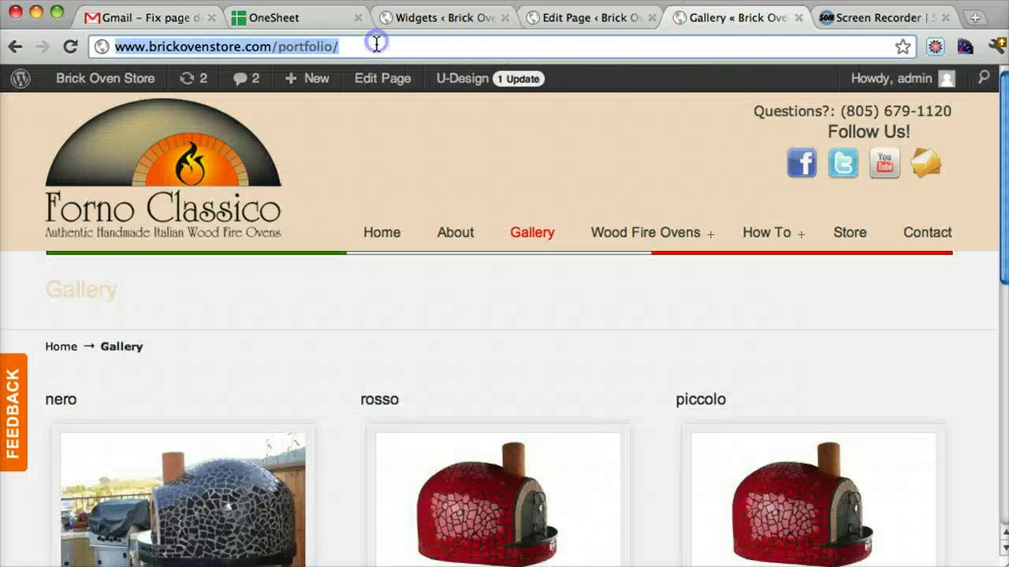
pyautogui.write('prof')
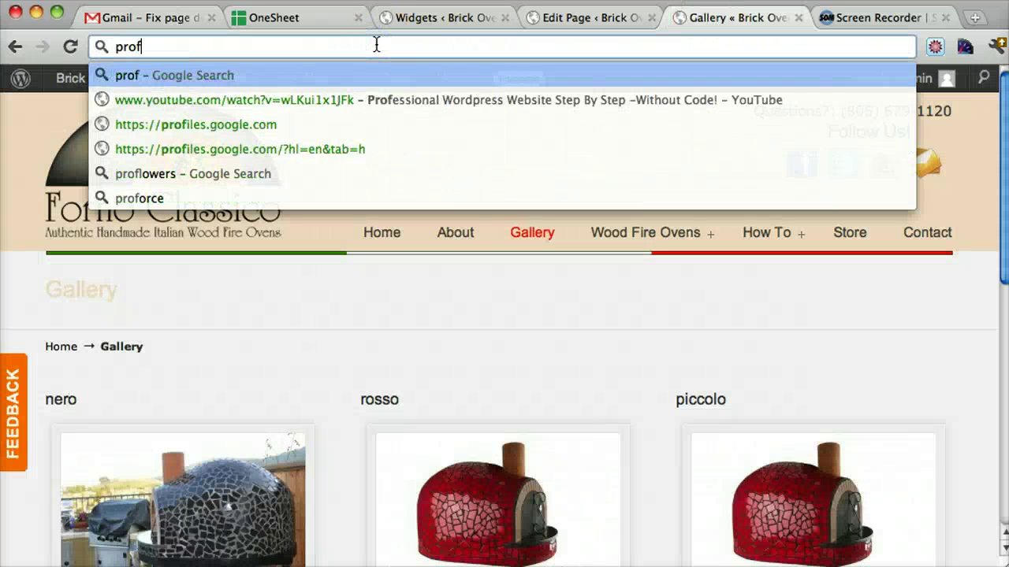
pyautogui.press('Down')
pyautogui.press('Return')
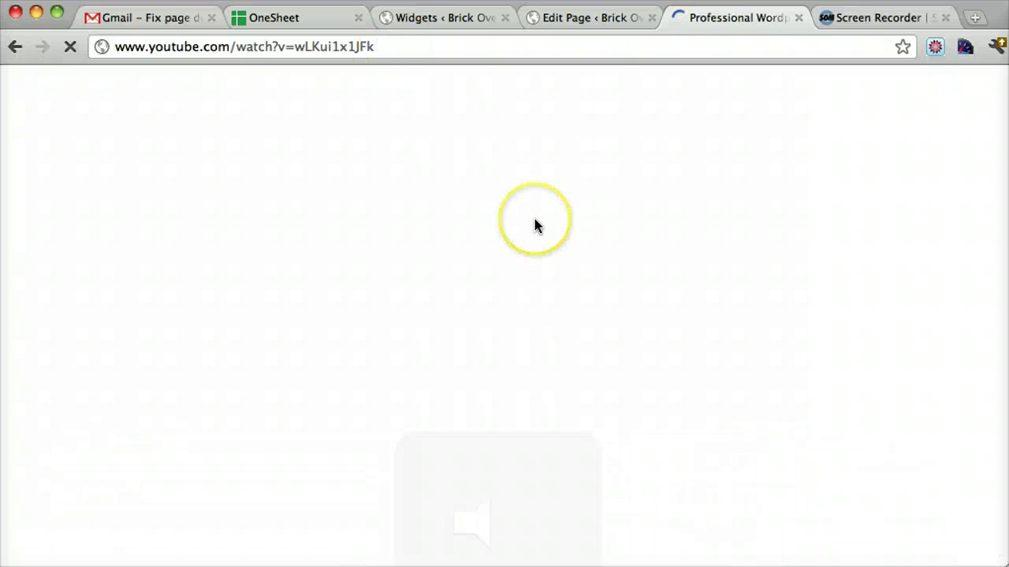
# Open the video's sharing options and display its embed code
pyautogui.scroll(-1, 534, 219)
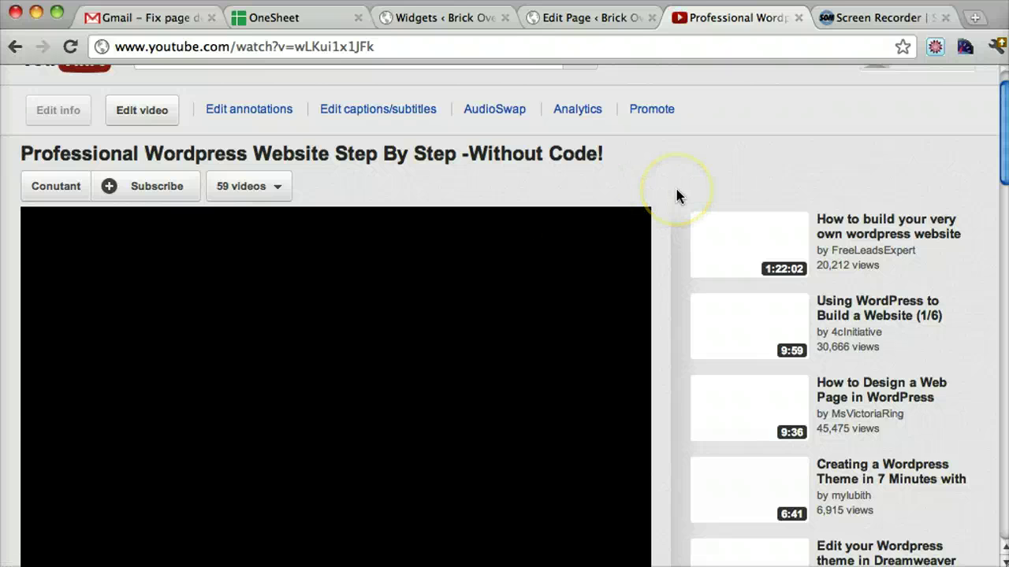
pyautogui.scroll(-5, 676, 195)
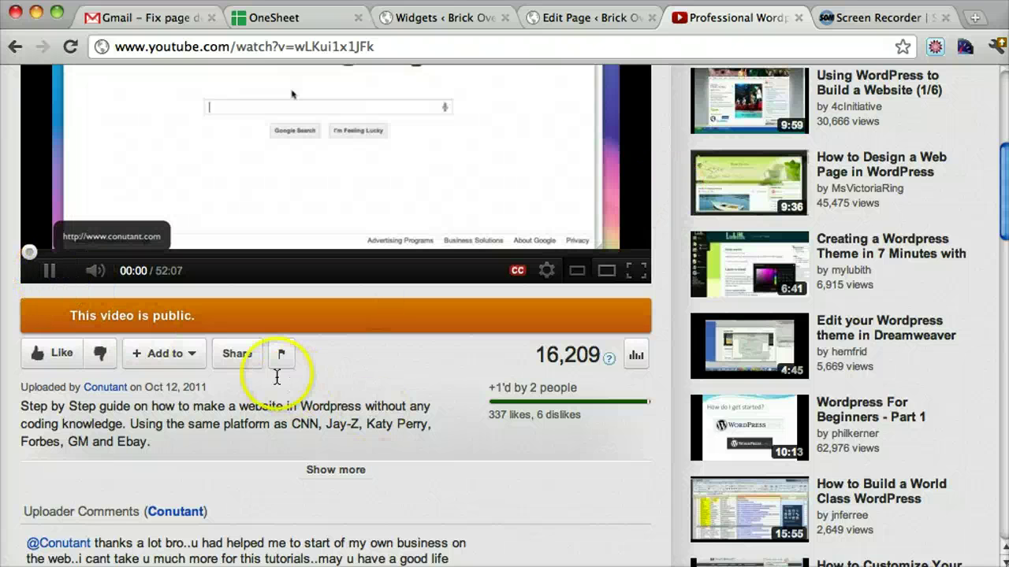
pyautogui.scroll(-2, 277, 377)
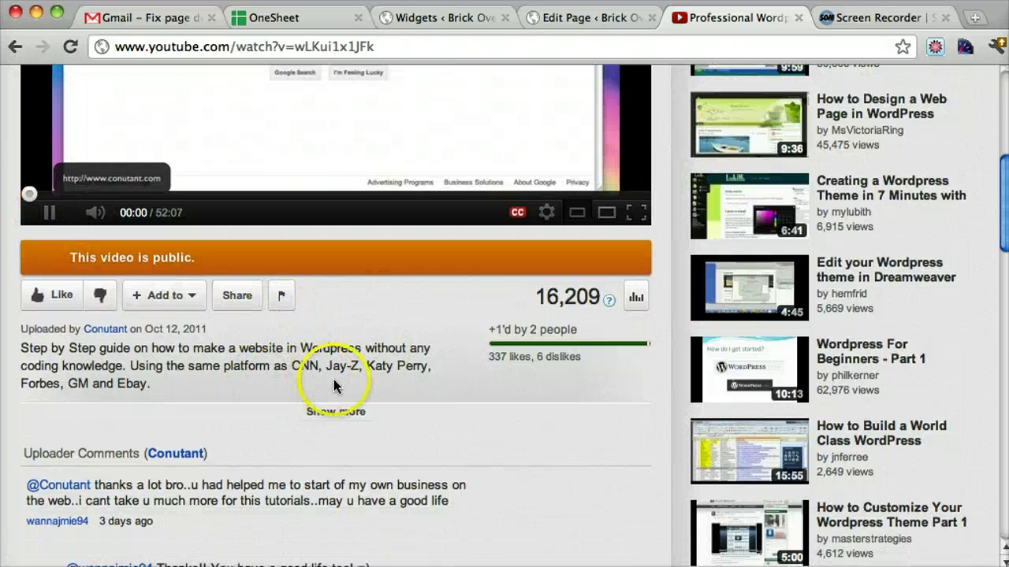
pyautogui.click(238, 298)
pyautogui.scroll(-2, 331, 354)
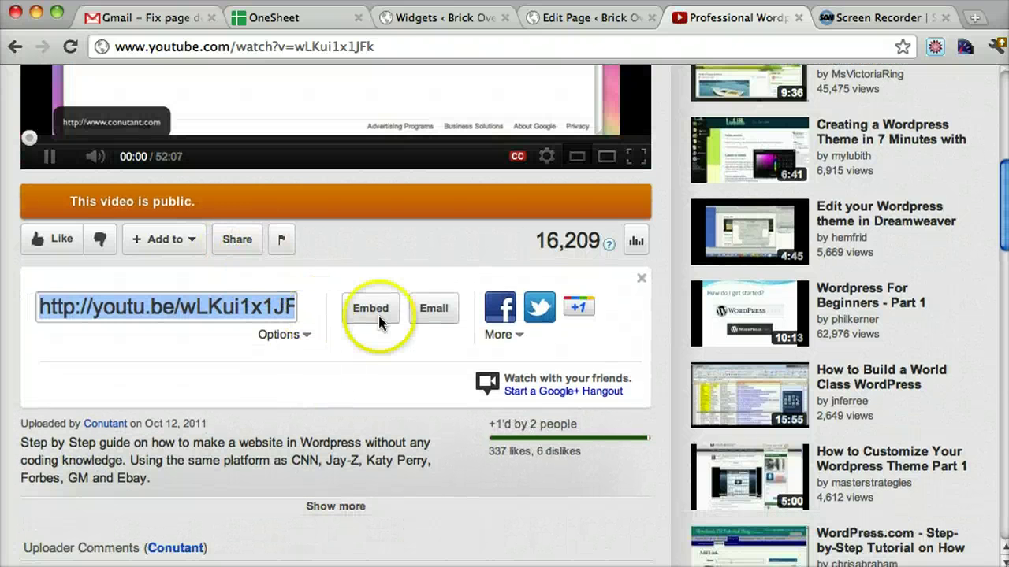
pyautogui.click(367, 315)
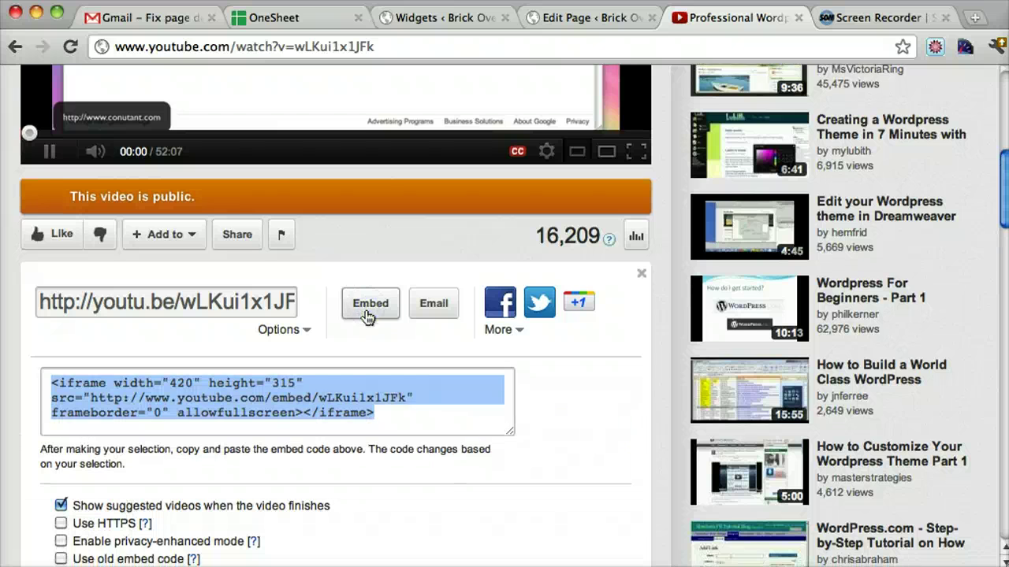
# Select the video's entire iframe embed code and copy it
pyautogui.scroll(-1, 386, 362)
pyautogui.click(393, 394)
pyautogui.press('super+a')
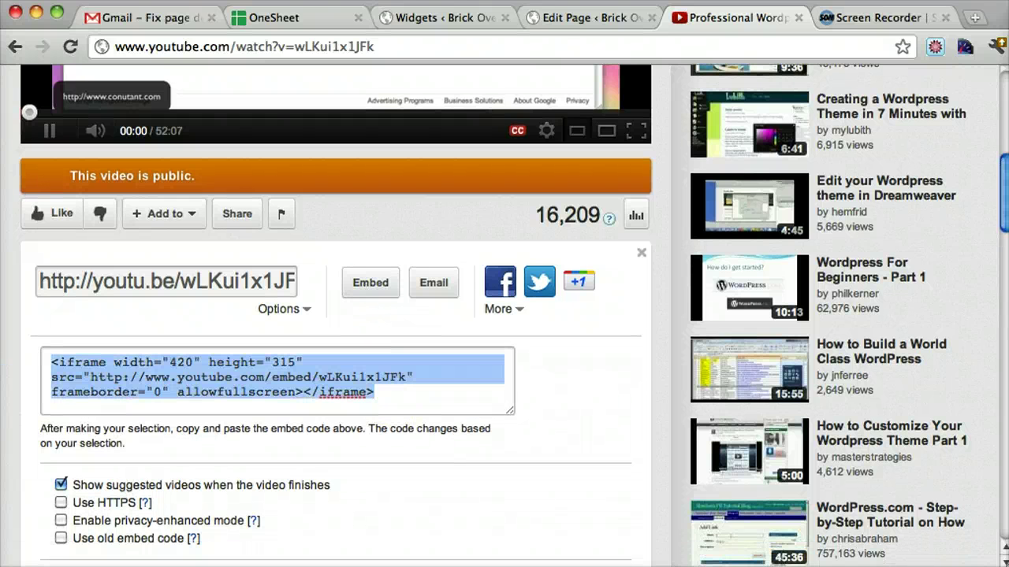
pyautogui.rightClick(198, 368)
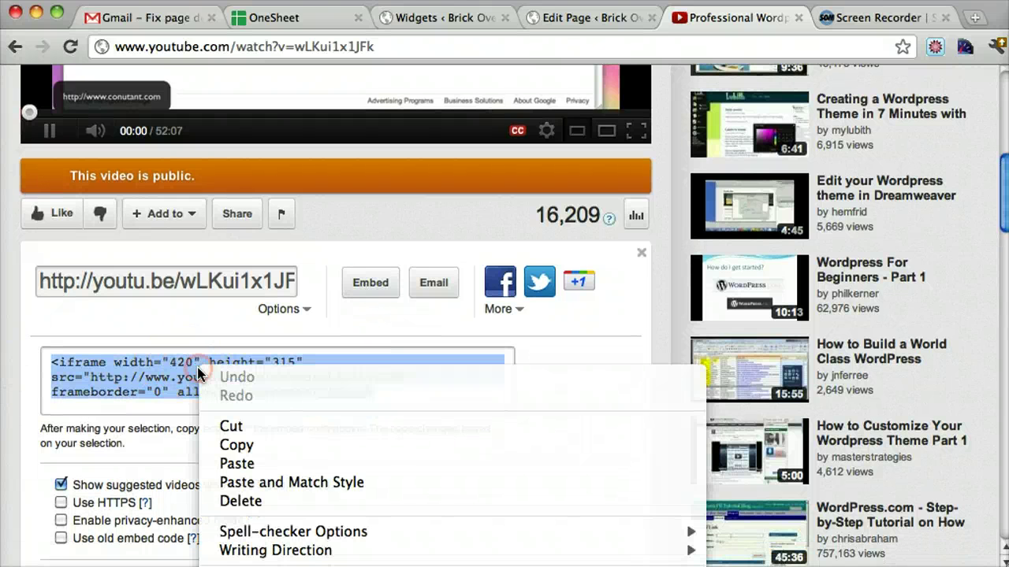
pyautogui.click(268, 445)
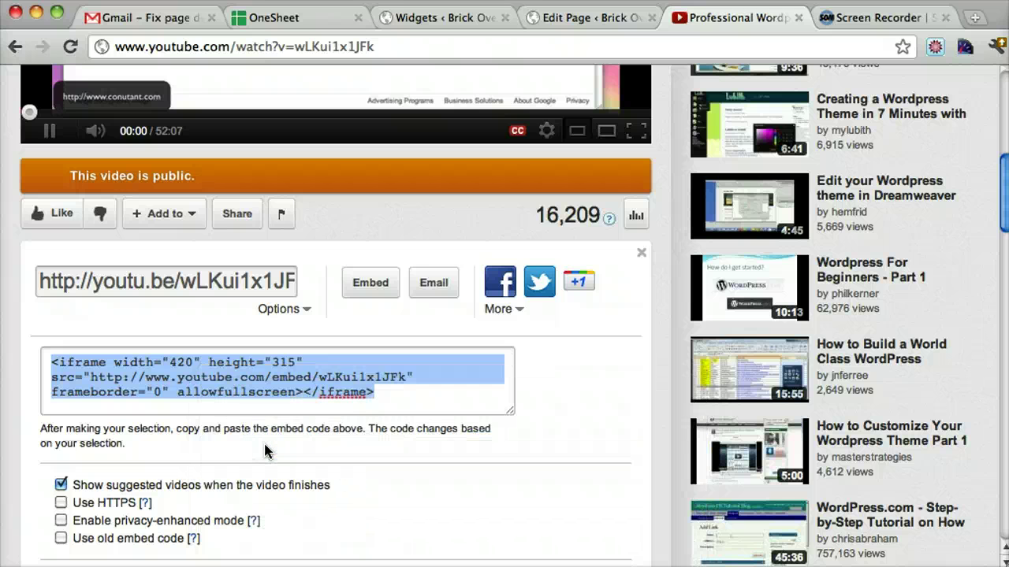
pyautogui.click(183, 375)
pyautogui.click(232, 365)
pyautogui.tripleClick(272, 363)
pyautogui.click(402, 393)
pyautogui.click(45, 366)
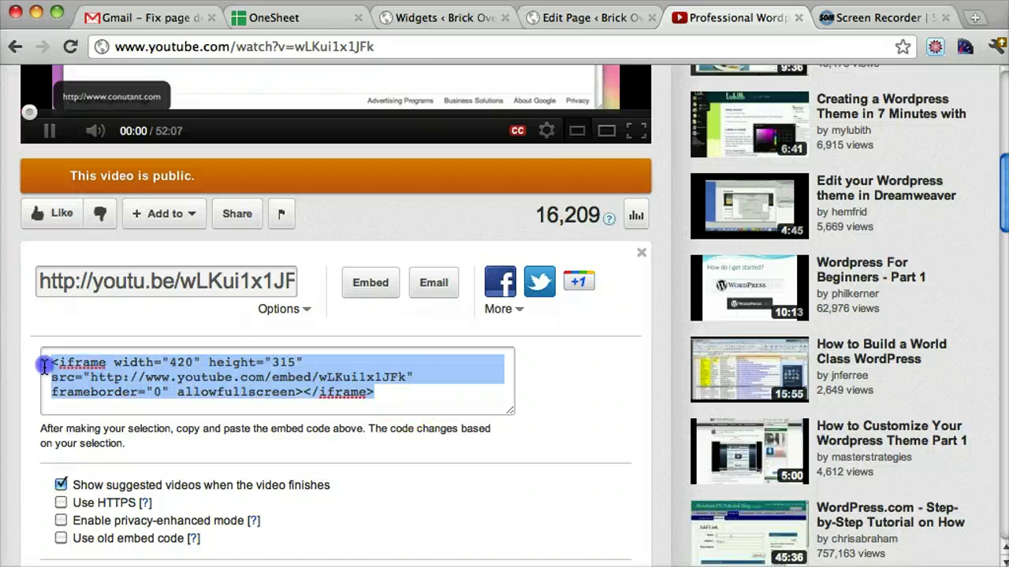
pyautogui.rightClick(130, 355)
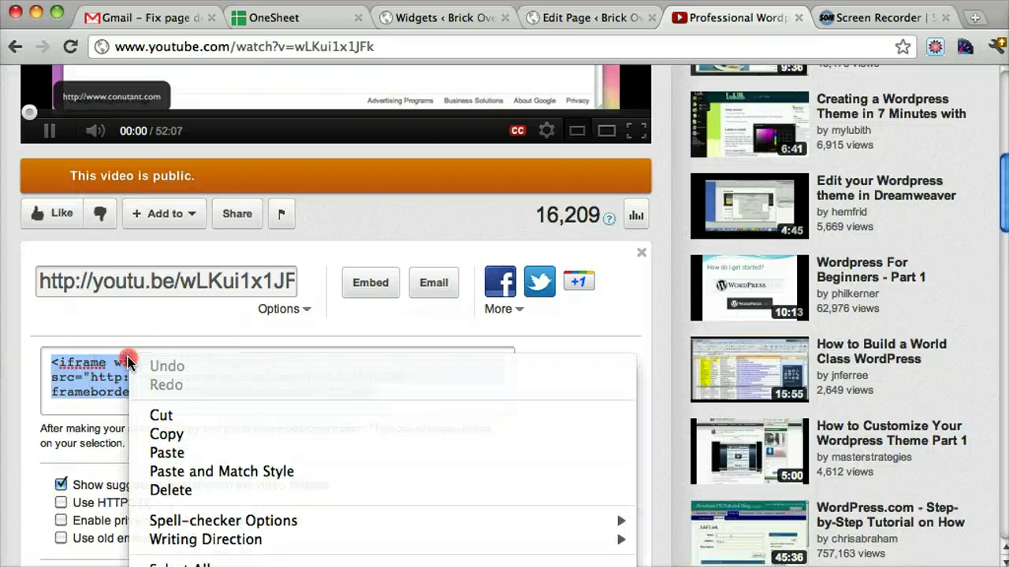
pyautogui.click(196, 441)
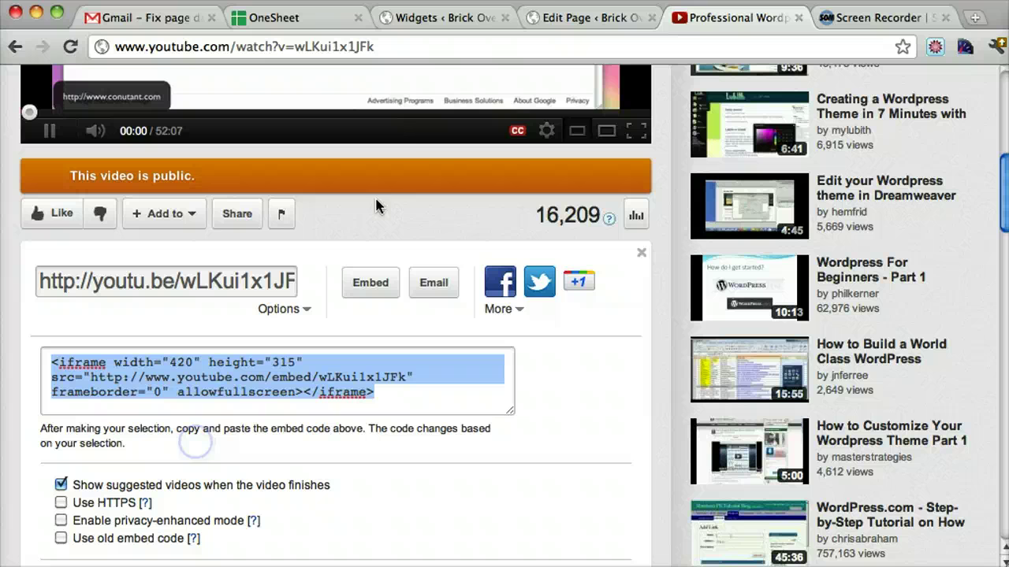
# Expand the Bottom 1 and Bottom 2 widget areas on the WordPress Widgets page
pyautogui.click(461, 17)
pyautogui.scroll(-10, 540, 384)
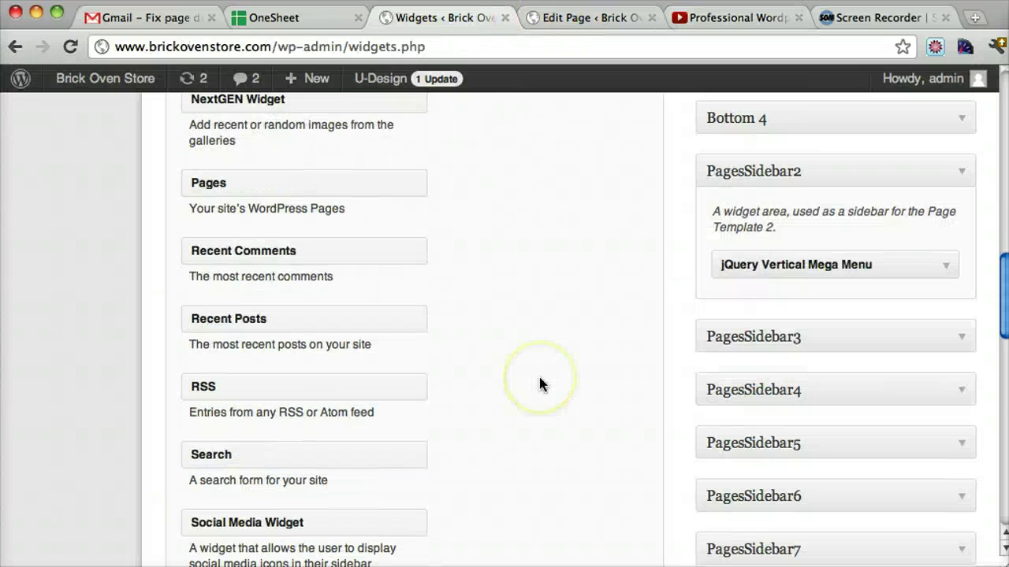
pyautogui.scroll(10, 539, 374)
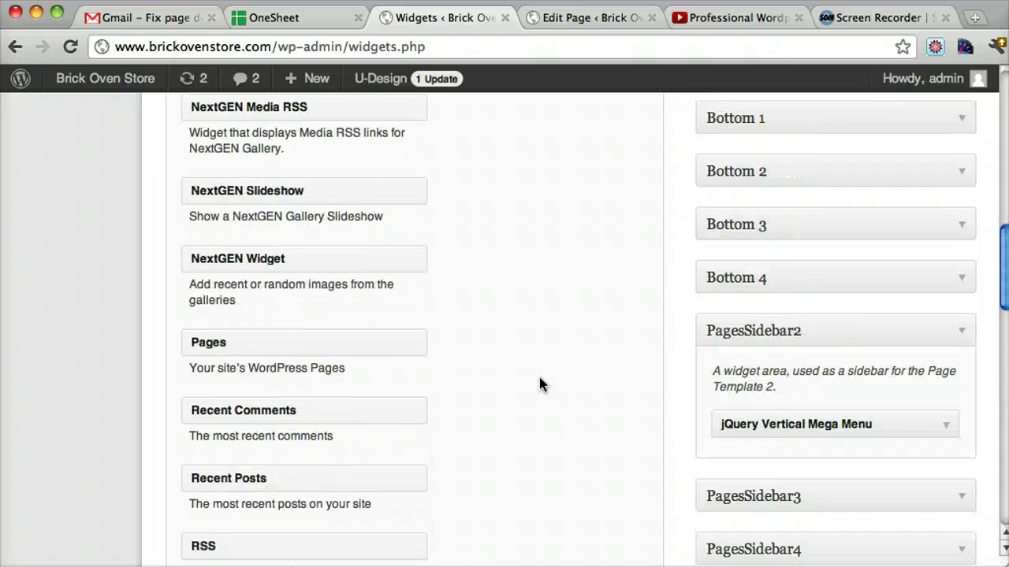
pyautogui.click(962, 289)
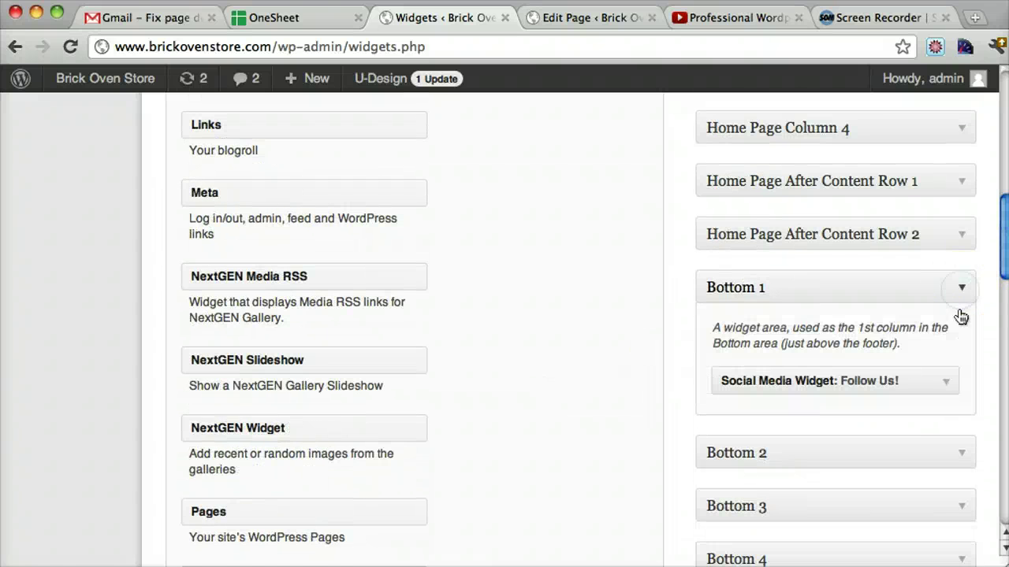
pyautogui.scroll(-1, 952, 439)
pyautogui.scroll(-3, 952, 439)
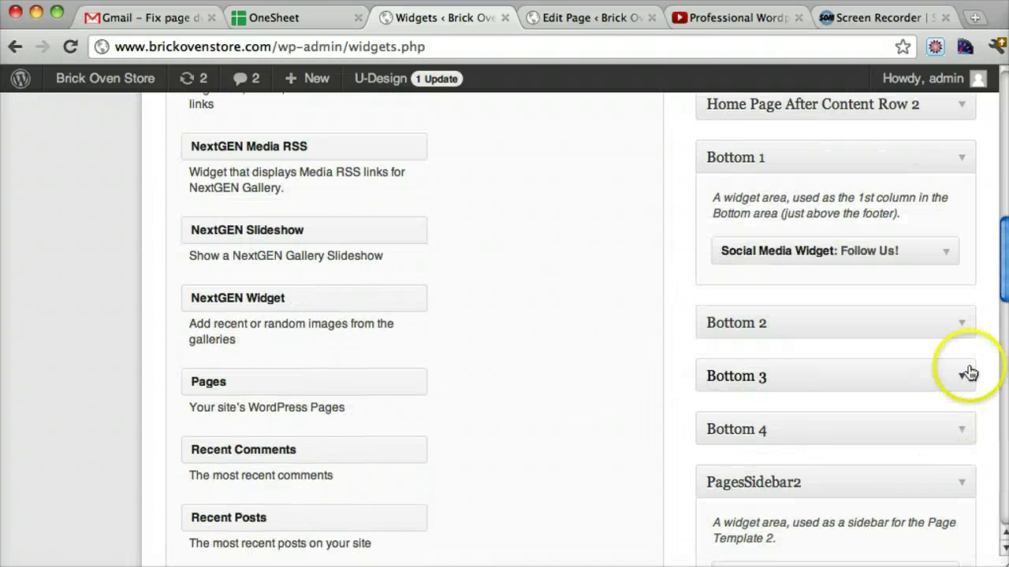
pyautogui.click(966, 327)
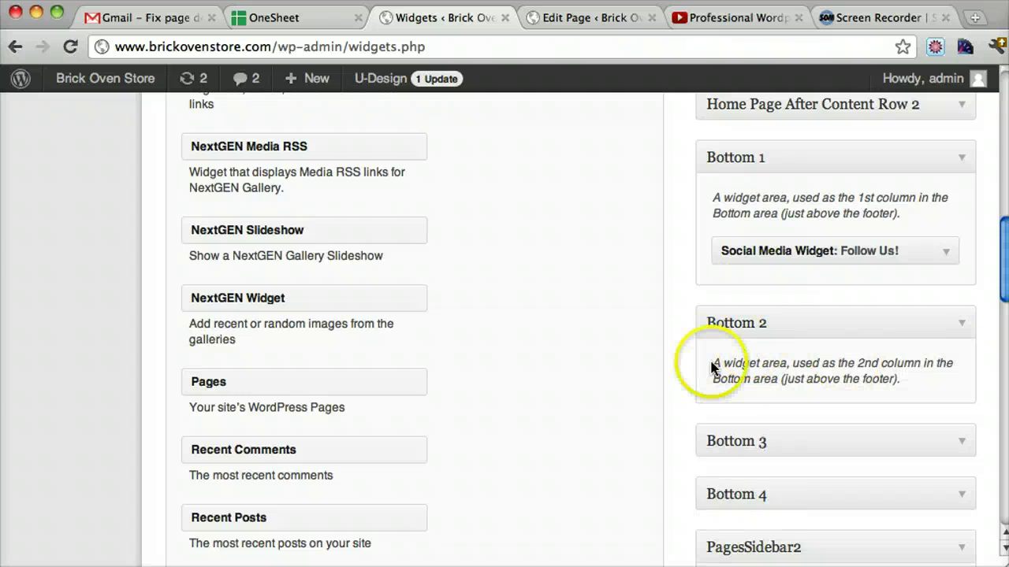
# Add a Black Studio TinyMCE widget to the Bottom 2 widget area
pyautogui.scroll(7, 776, 335)
pyautogui.scroll(12, 777, 335)
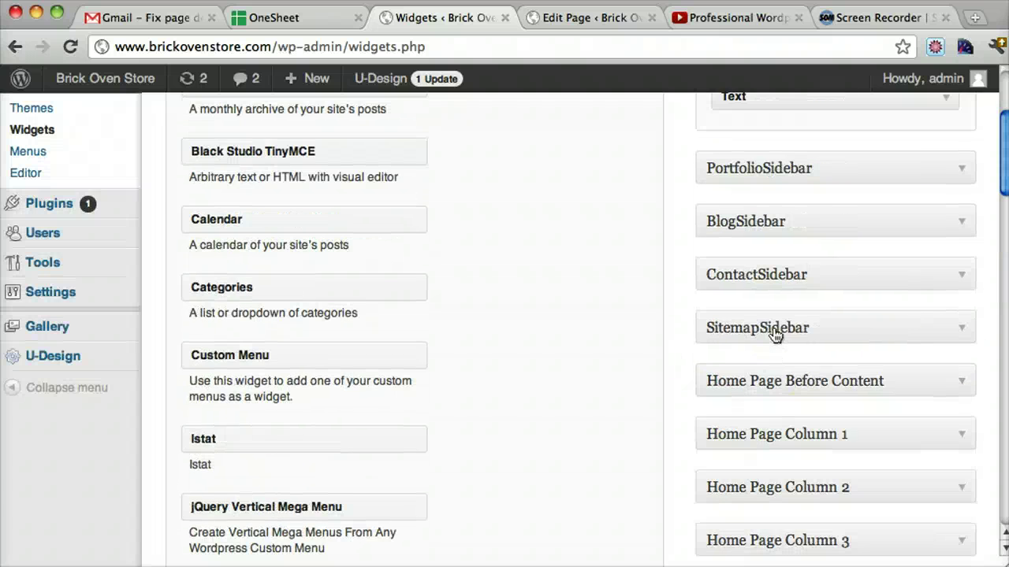
pyautogui.scroll(-20, 776, 335)
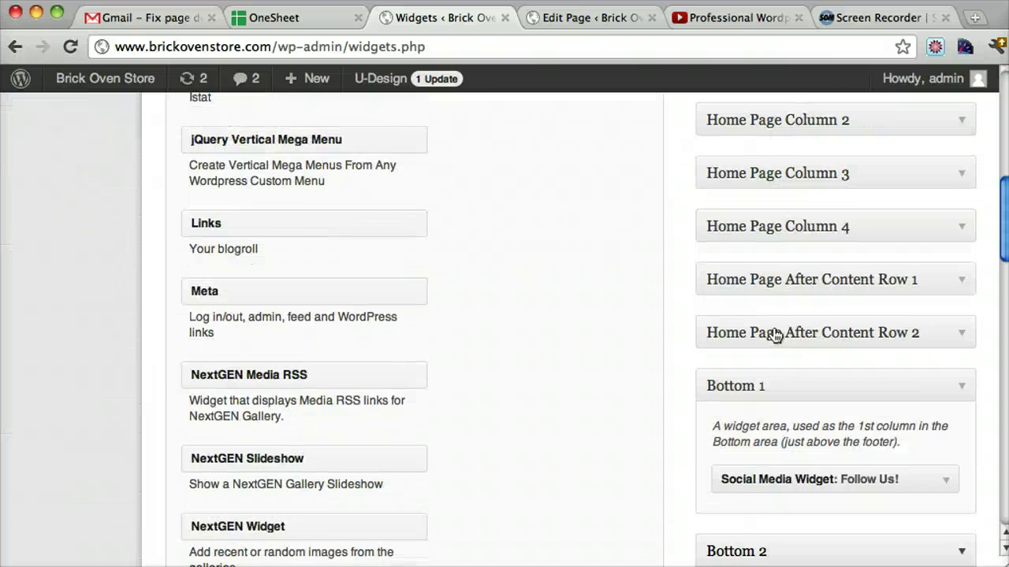
pyautogui.scroll(17, 777, 334)
pyautogui.moveTo(356, 222); pyautogui.dragTo(741, 441)
pyautogui.scroll(-12, 597, 451)
pyautogui.scroll(-4, 586, 428)
pyautogui.scroll(-6, 725, 430)
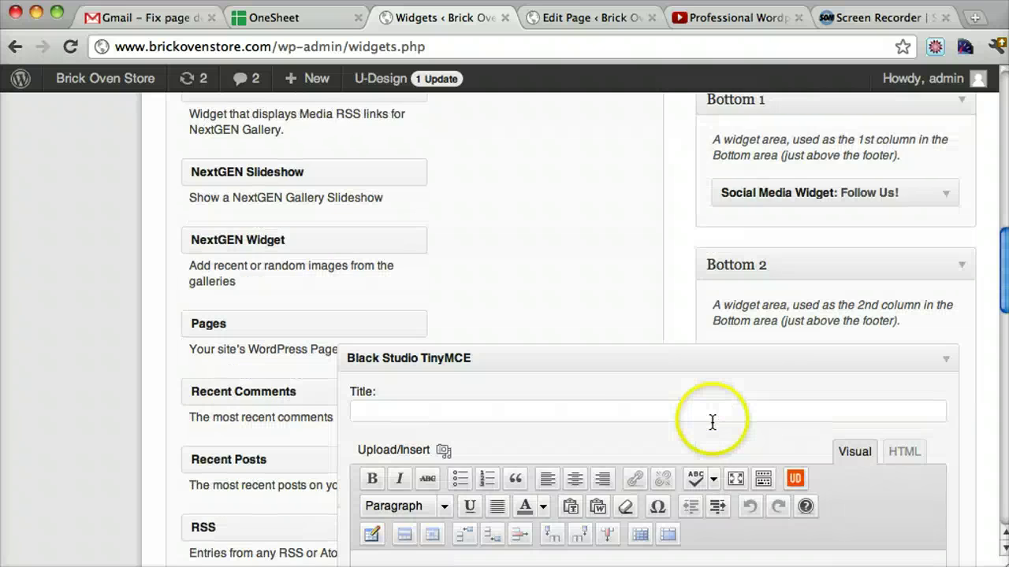
# Paste the YouTube embed code into the new widget as HTML, title it "Youtube", and save the widget
pyautogui.click(903, 350)
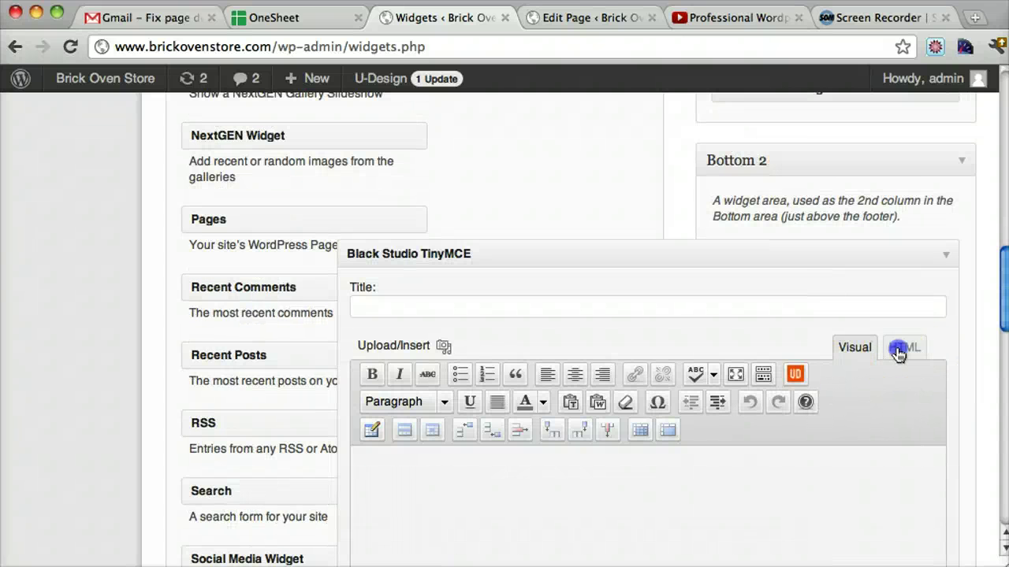
pyautogui.click(513, 472)
pyautogui.hotkey('ctrl', 'v')
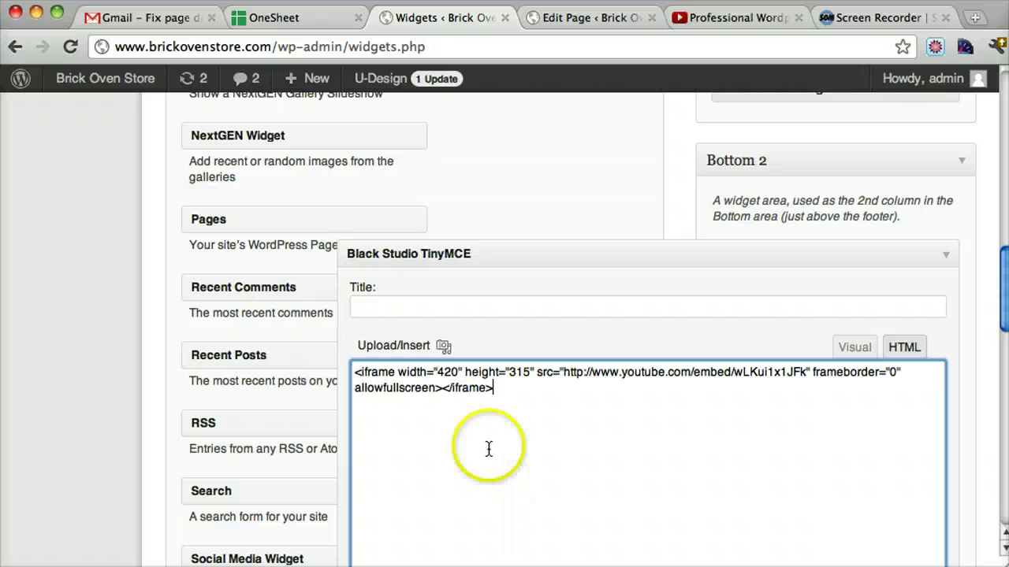
pyautogui.click(407, 309)
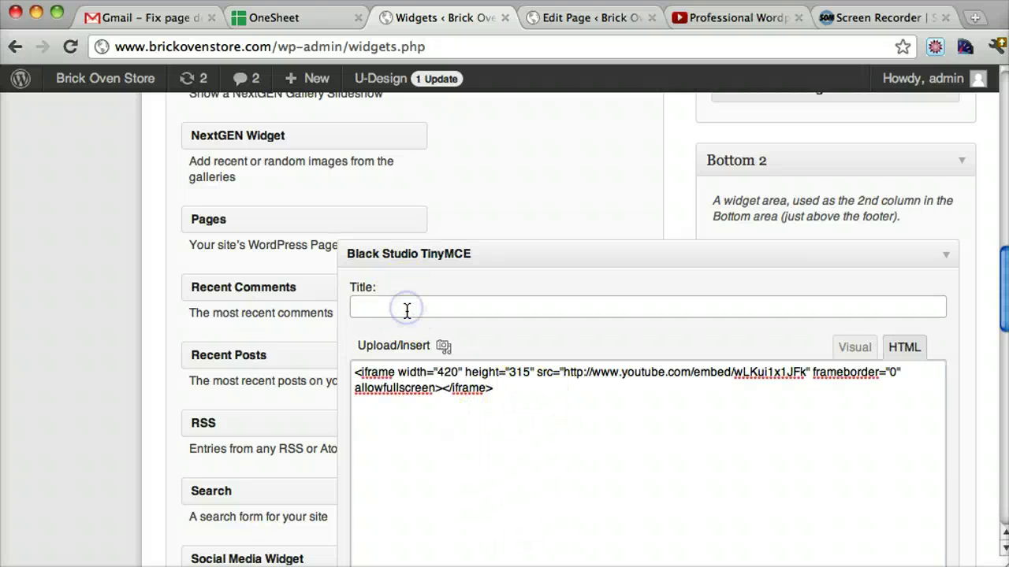
pyautogui.write('Youtube')
pyautogui.scroll(-4, 780, 378)
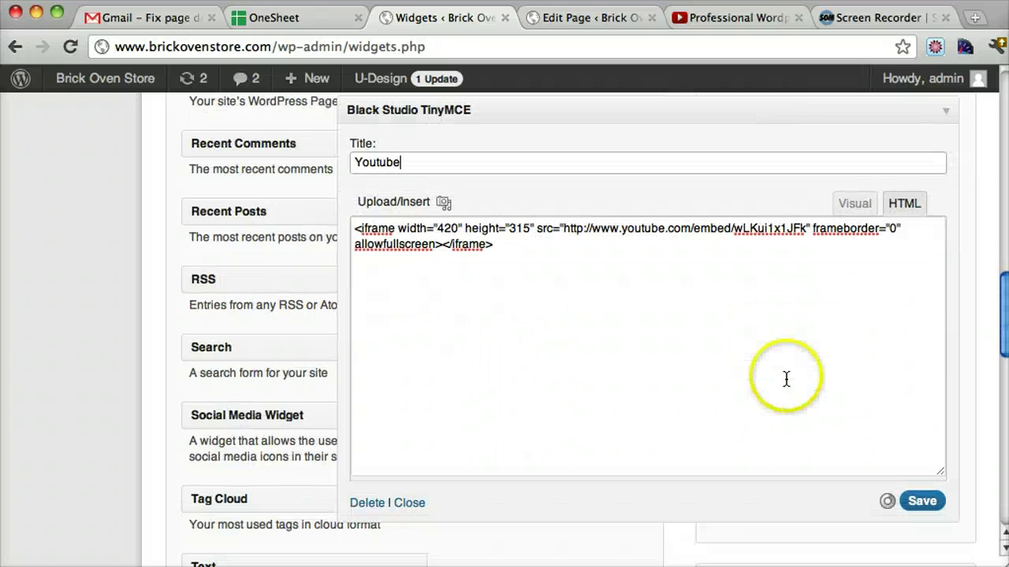
pyautogui.click(926, 504)
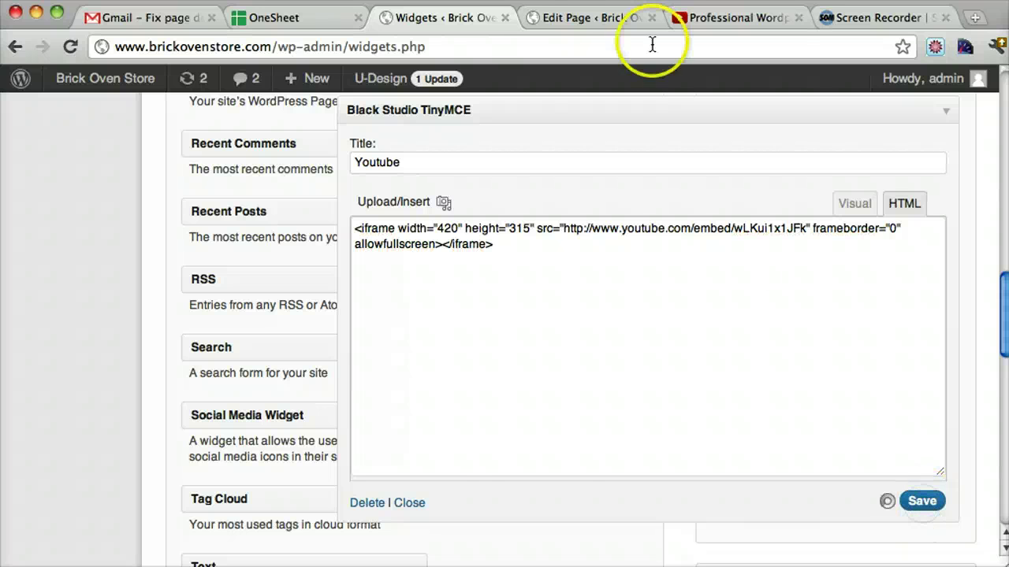
# Open the live Brick Oven Store home page, reload it, and check the embedded YouTube video in the footer
pyautogui.click(567, 17)
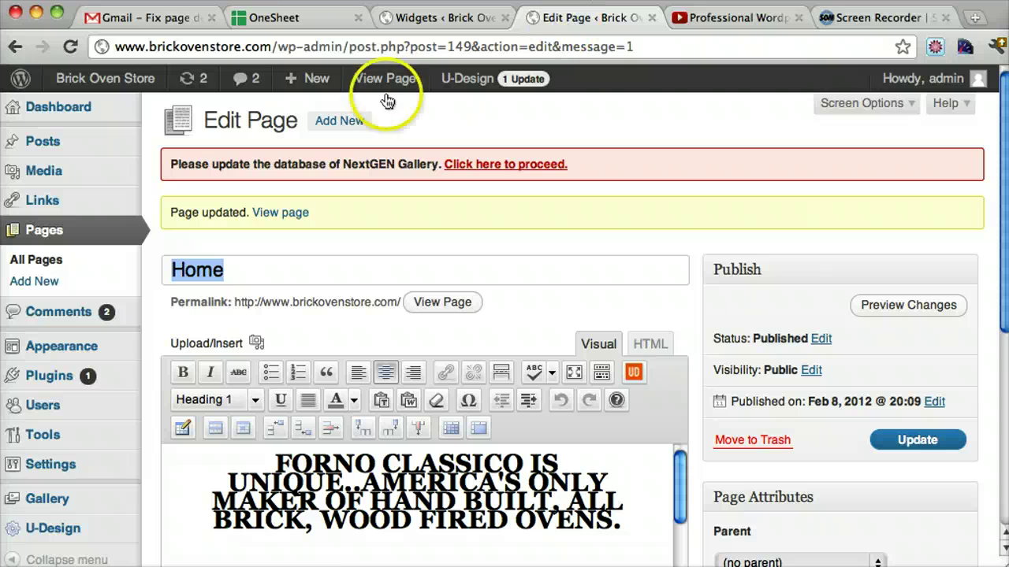
pyautogui.click(126, 79)
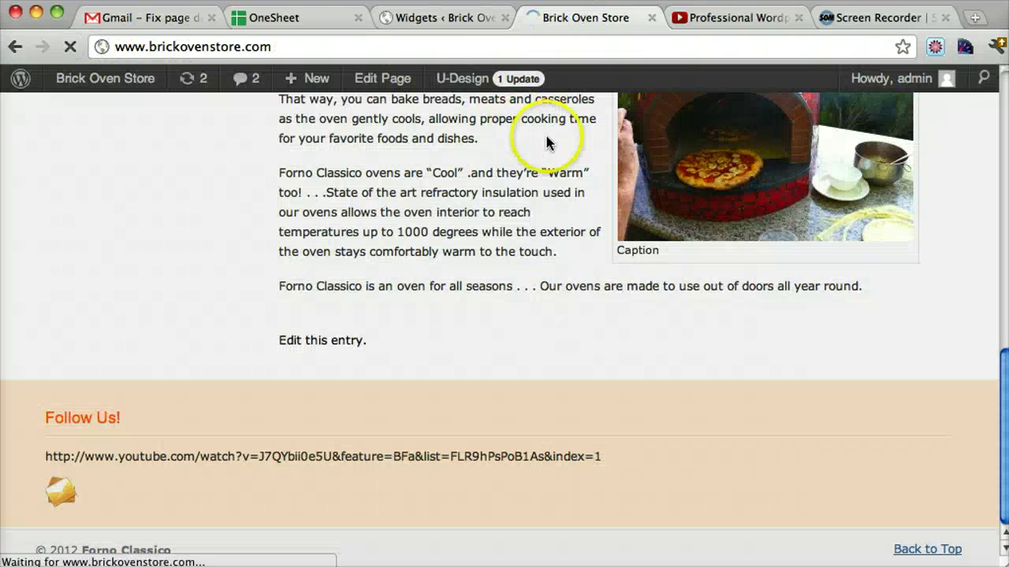
pyautogui.click(68, 47)
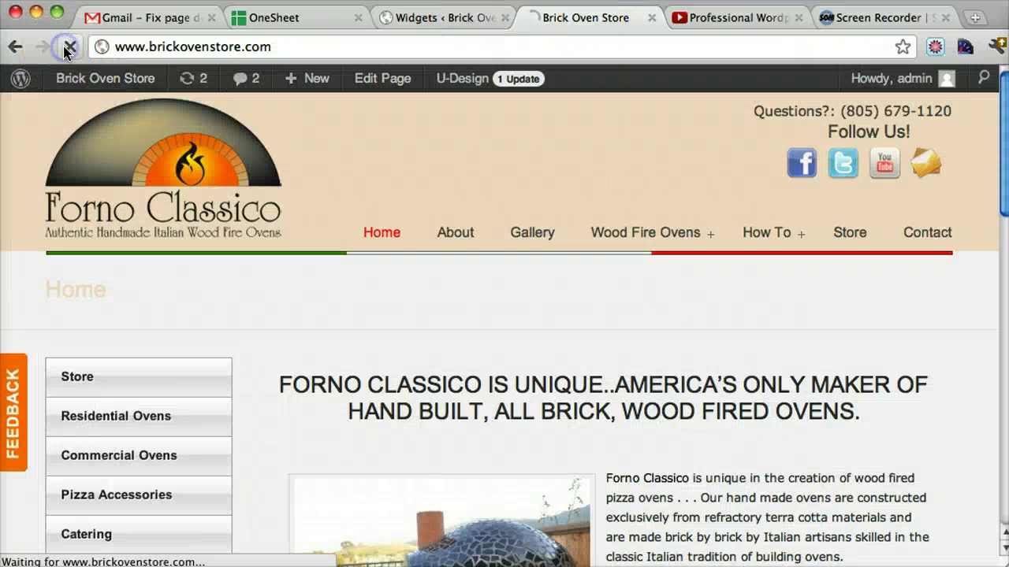
pyautogui.scroll(-10, 619, 276)
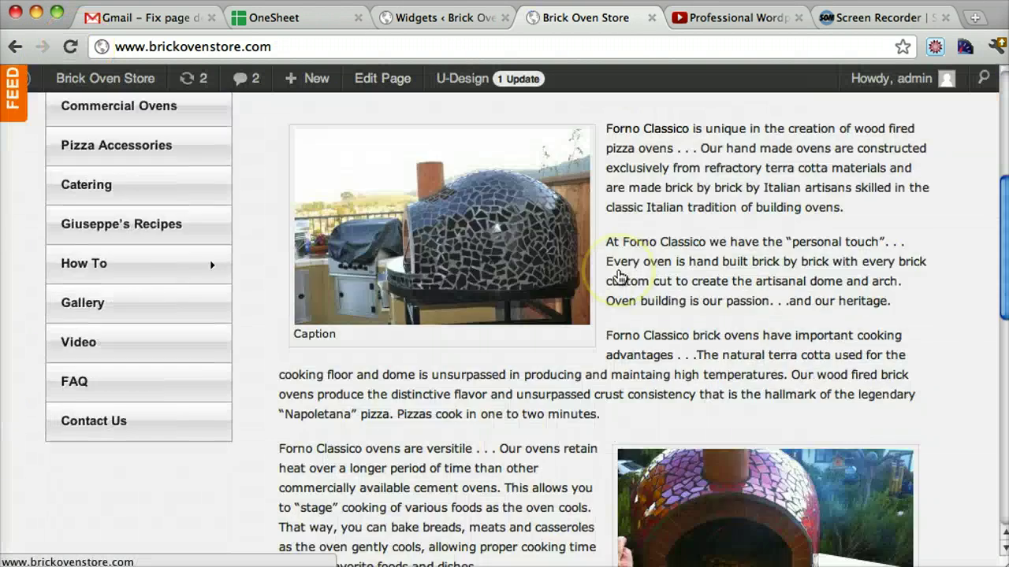
pyautogui.scroll(-3, 619, 275)
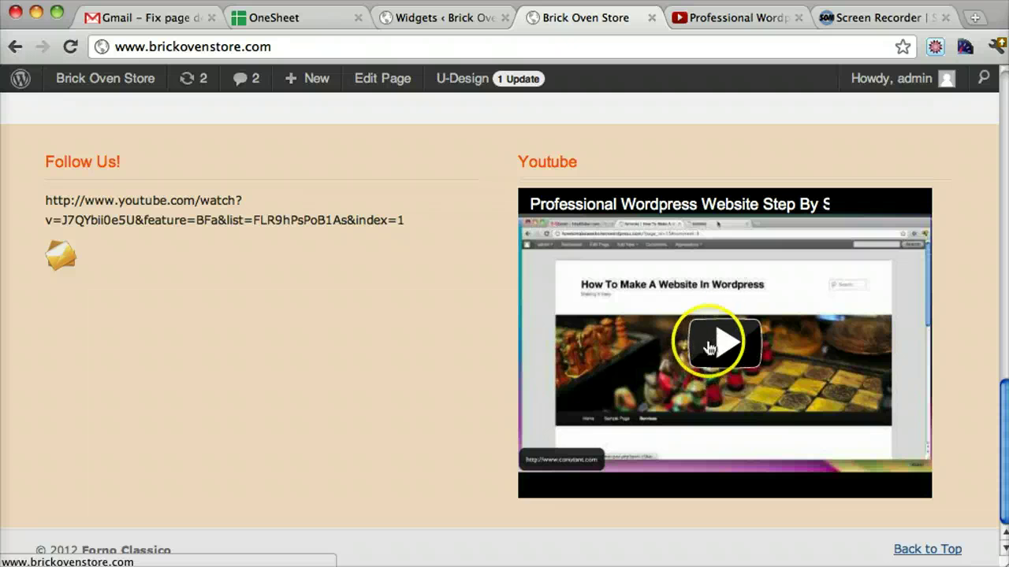
pyautogui.scroll(15, 441, 283)
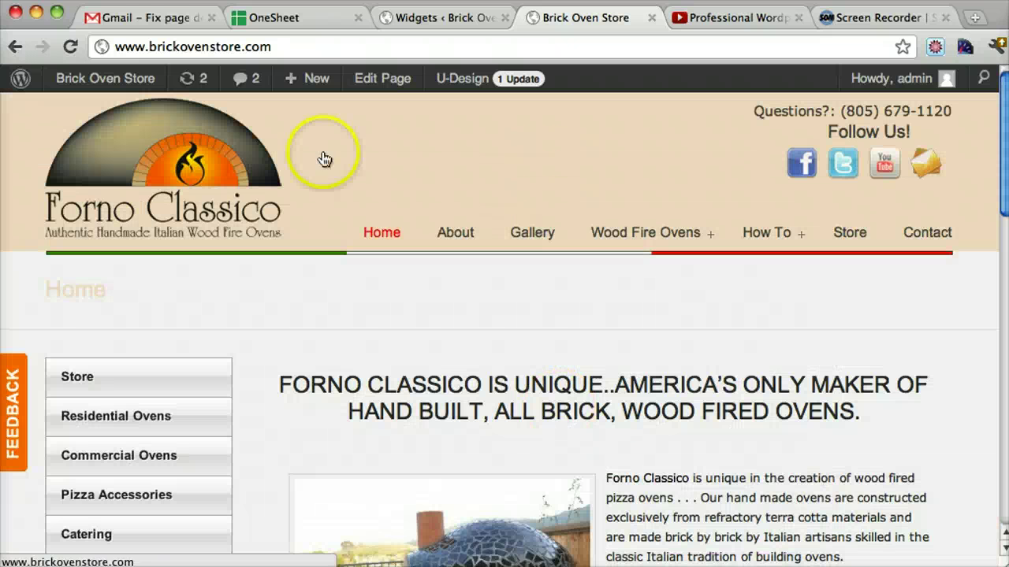
# Revisit the client's "Fix page detail" email, then examine the live home page's navigation menu and Forno Classico text
pyautogui.click(155, 25)
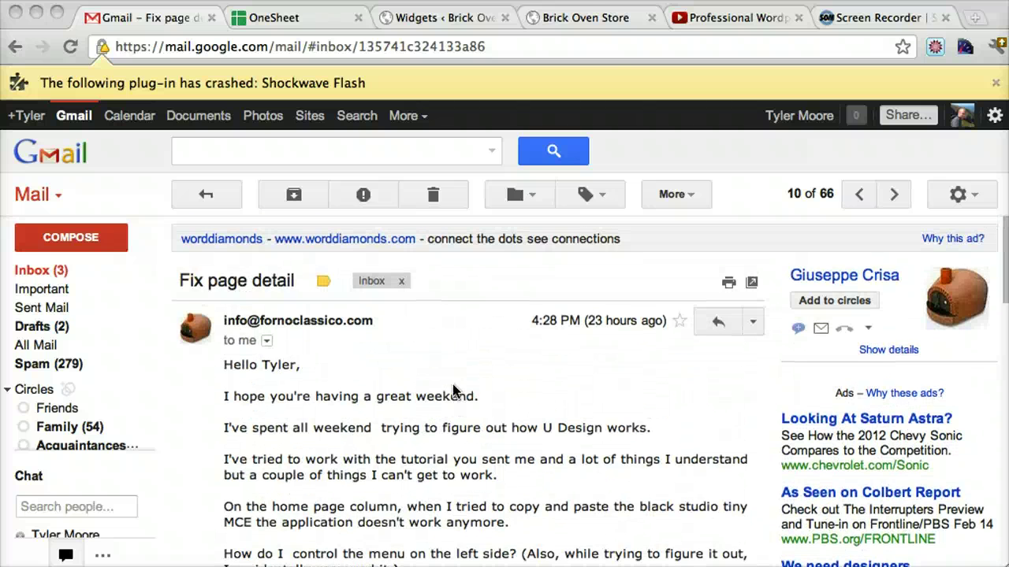
pyautogui.click(572, 25)
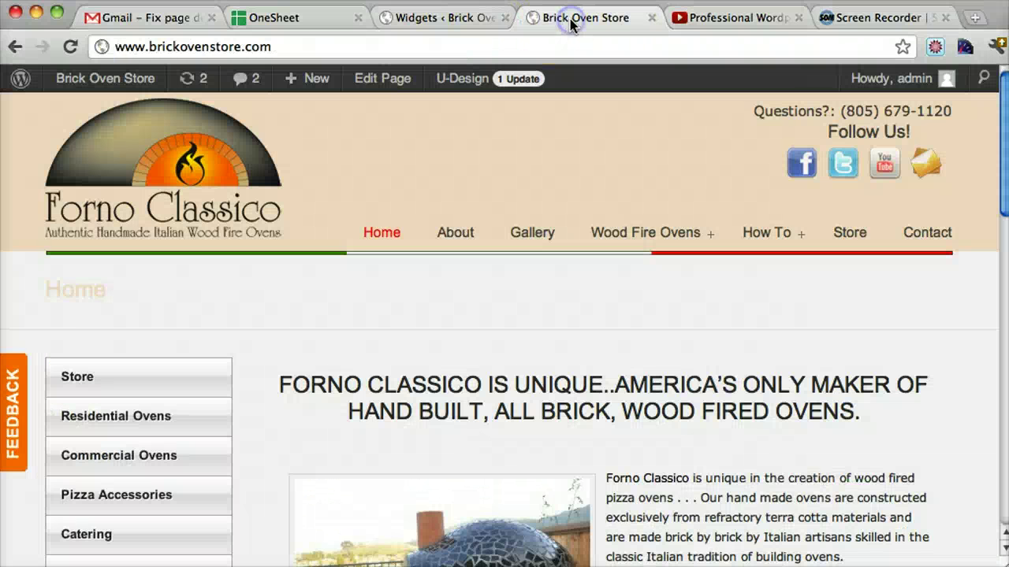
pyautogui.scroll(-3, 349, 327)
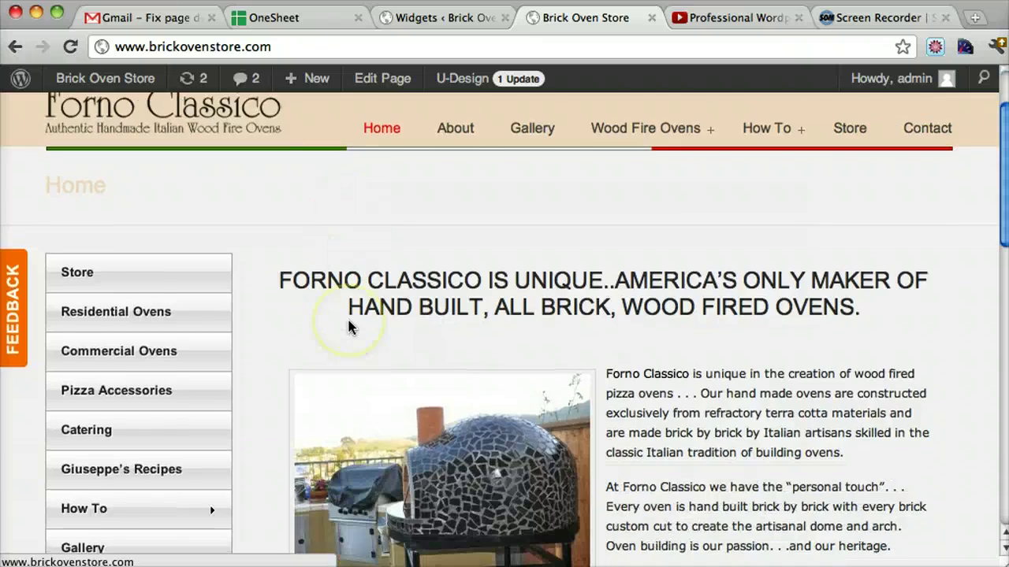
pyautogui.scroll(3, 349, 328)
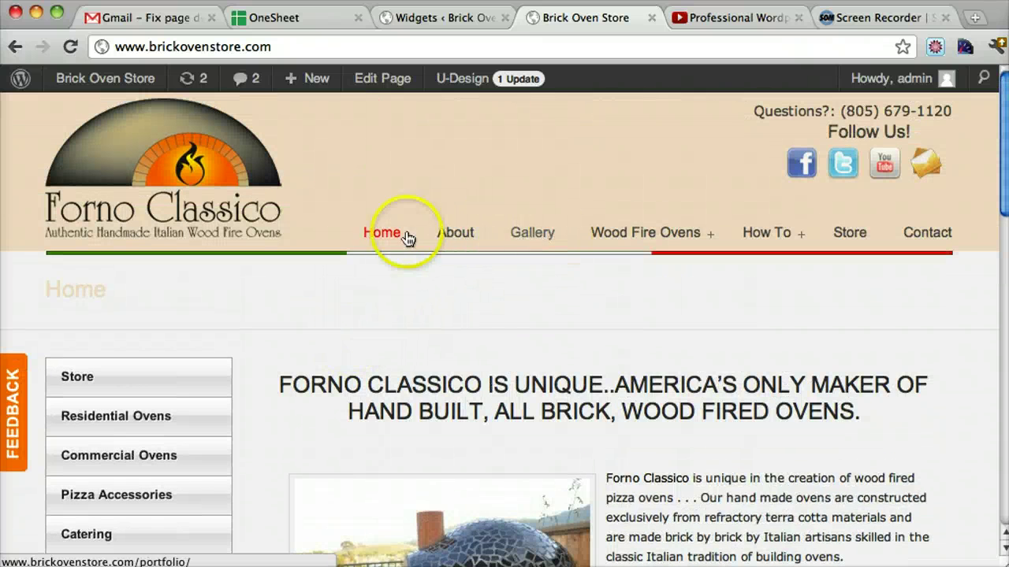
pyautogui.scroll(-1, 609, 410)
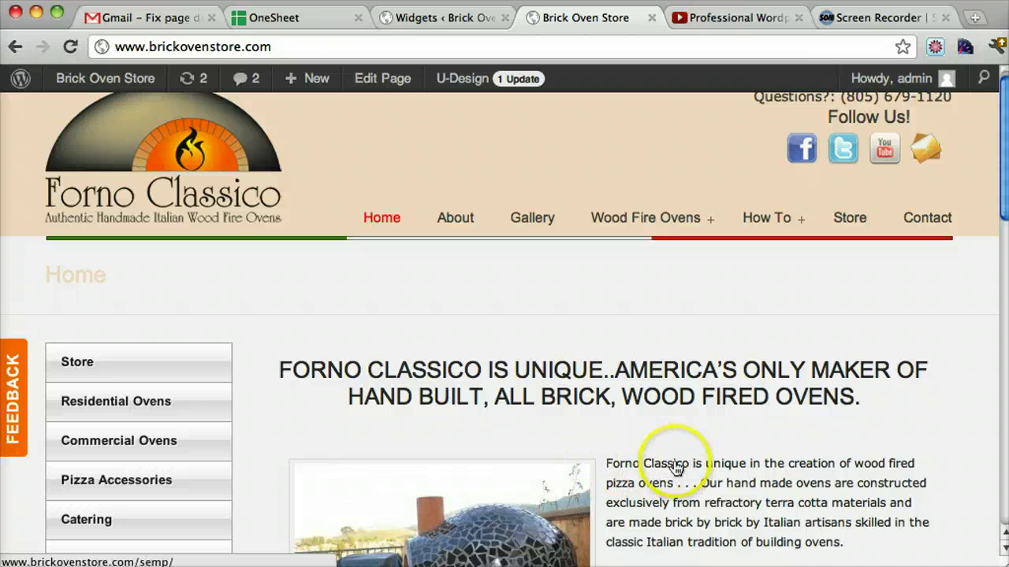
pyautogui.scroll(-3, 761, 460)
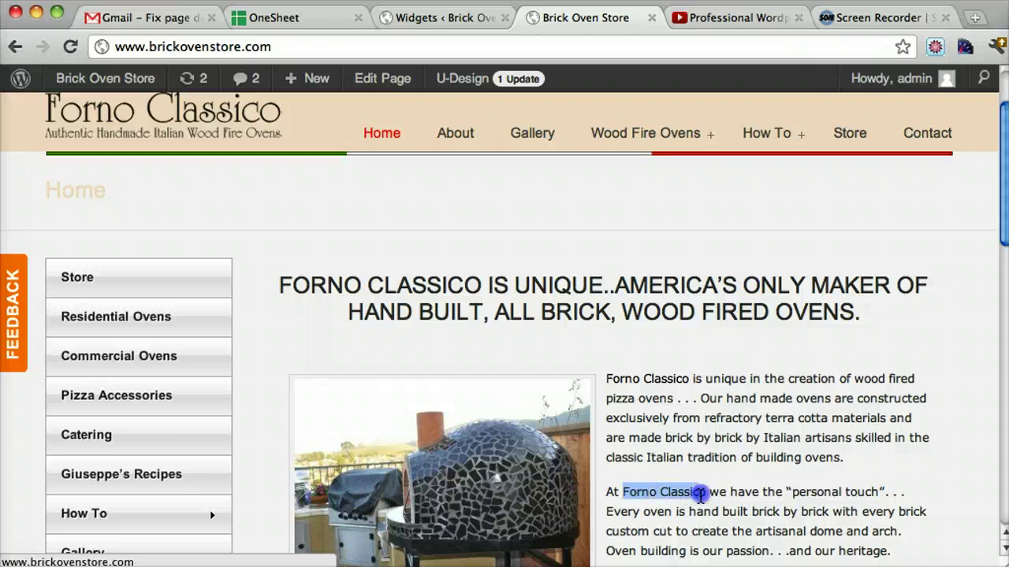
pyautogui.scroll(3, 707, 497)
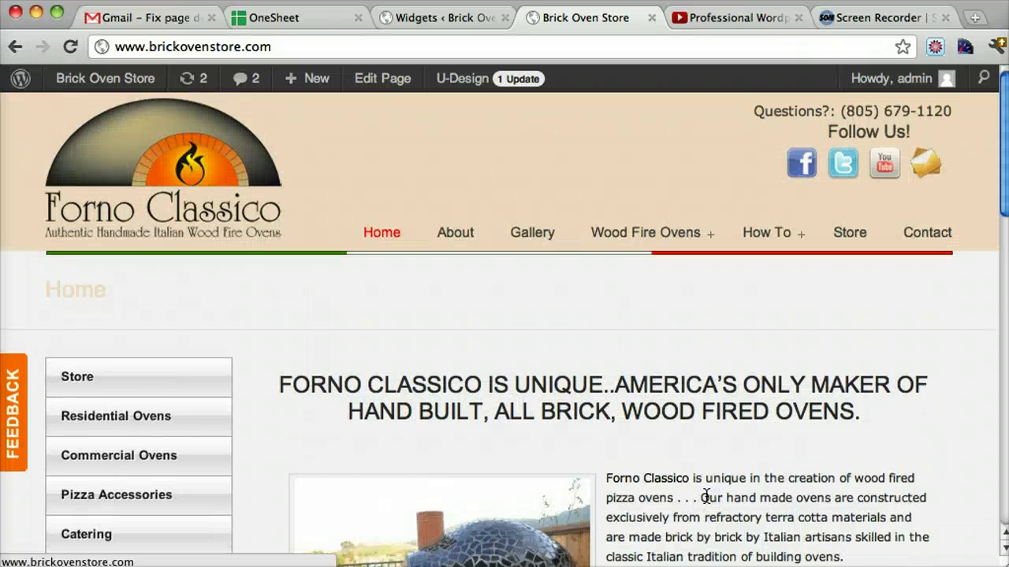
# Open the site's About page and copy its web address
pyautogui.click(457, 237)
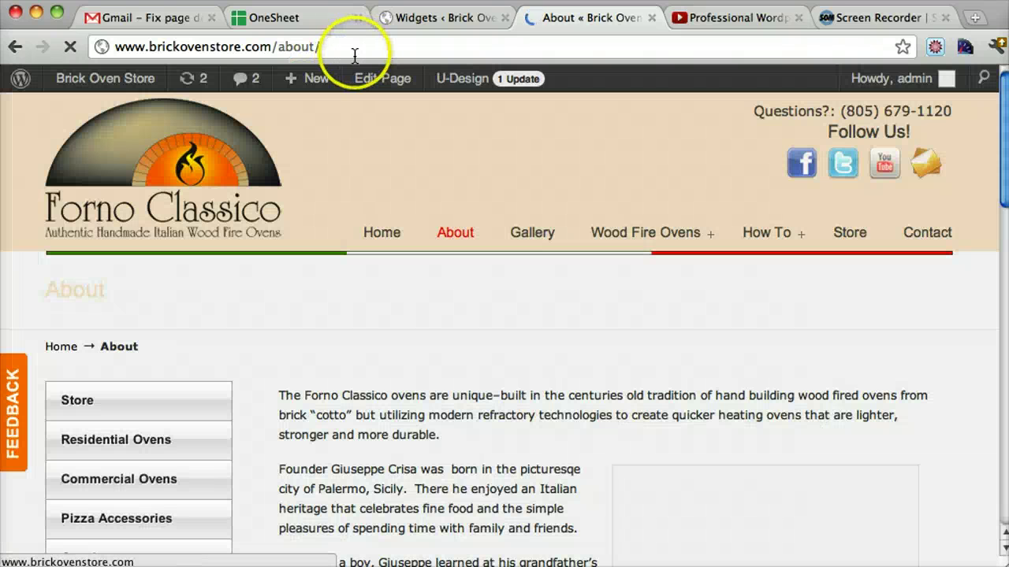
pyautogui.click(355, 53)
pyautogui.rightClick(292, 47)
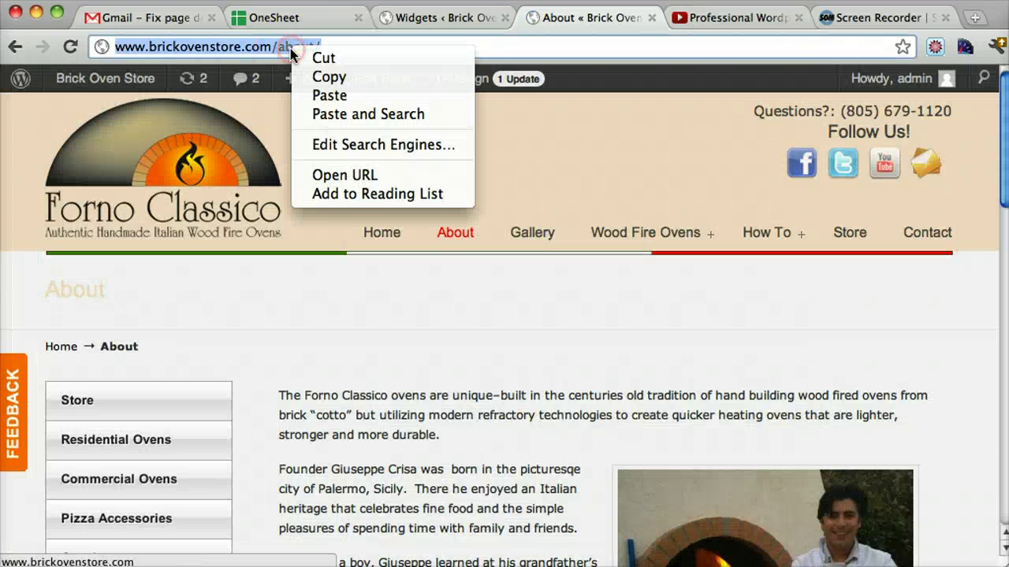
pyautogui.click(354, 78)
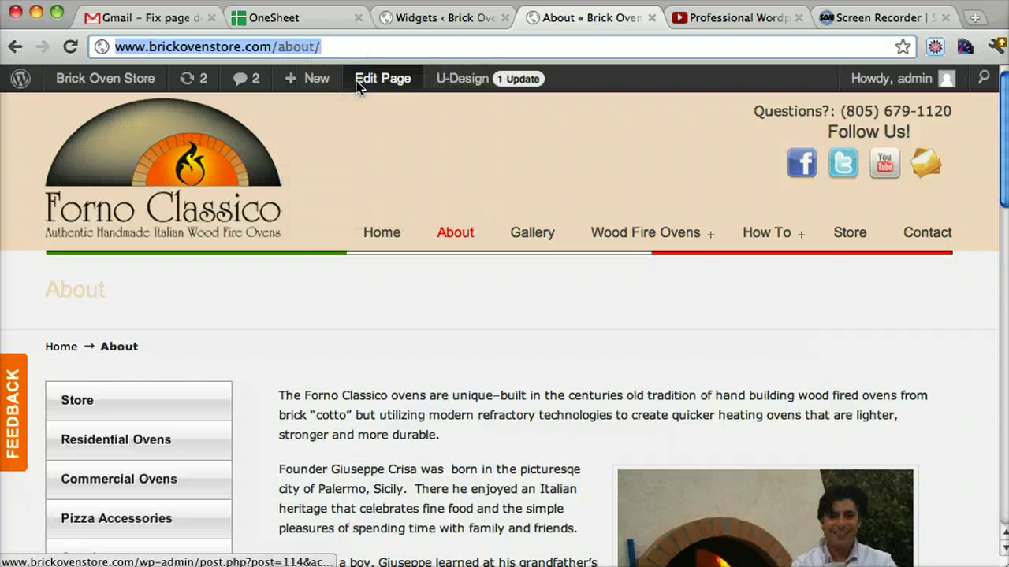
pyautogui.click(13, 48)
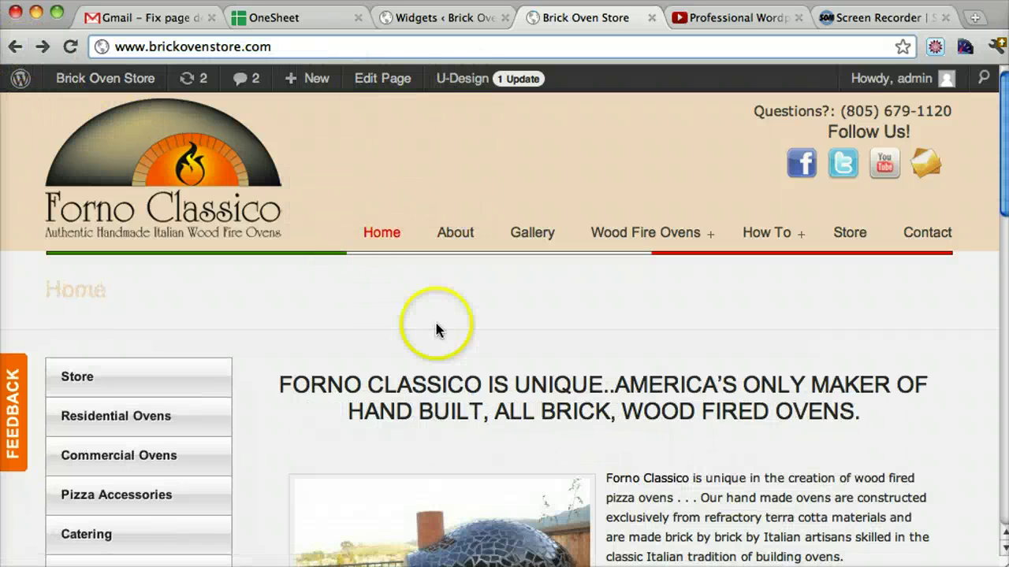
pyautogui.click(388, 80)
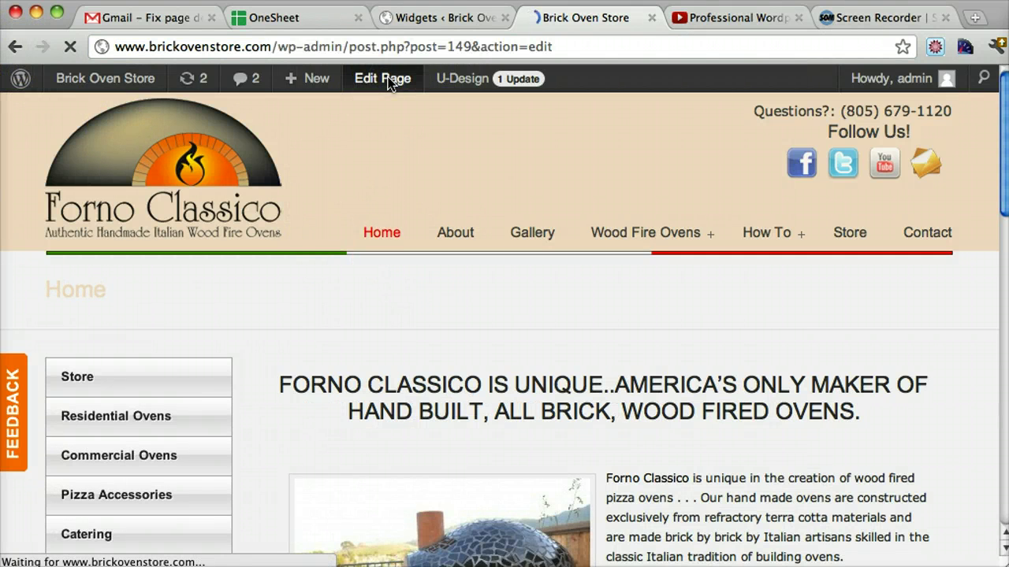
pyautogui.scroll(-3, 582, 367)
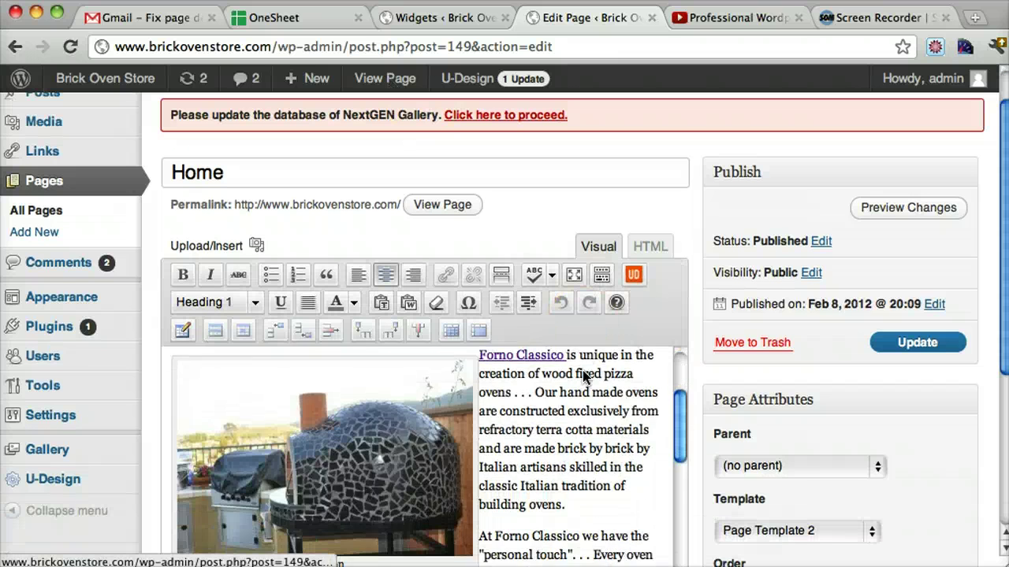
pyautogui.scroll(-4, 582, 367)
pyautogui.click(495, 376)
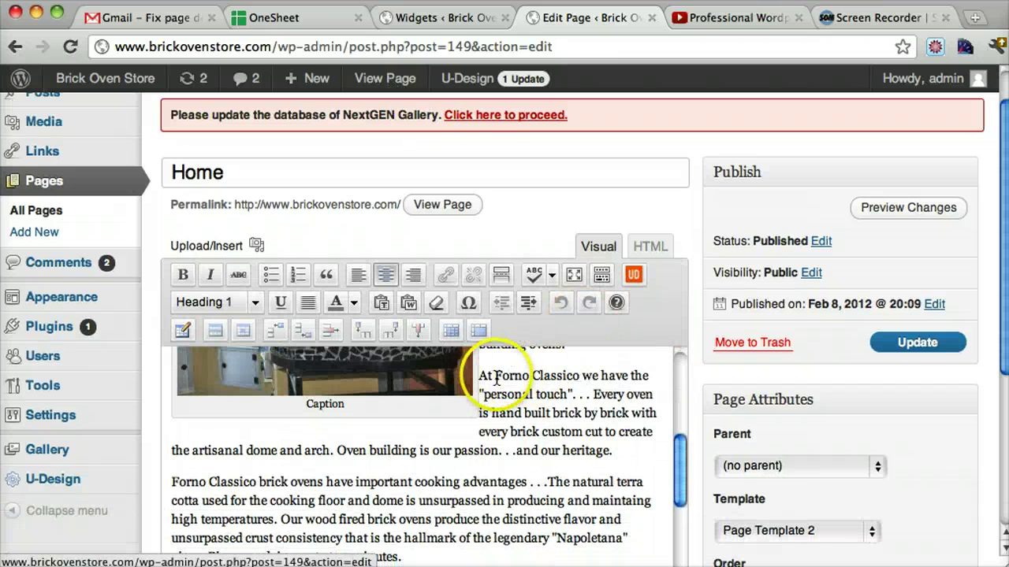
pyautogui.moveTo(495, 376); pyautogui.dragTo(587, 376)
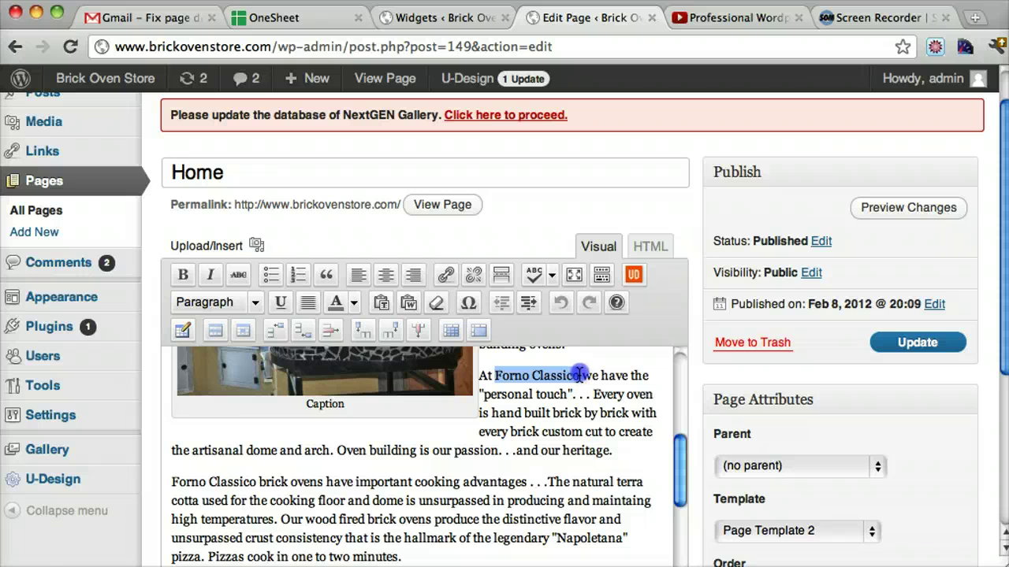
pyautogui.click(445, 274)
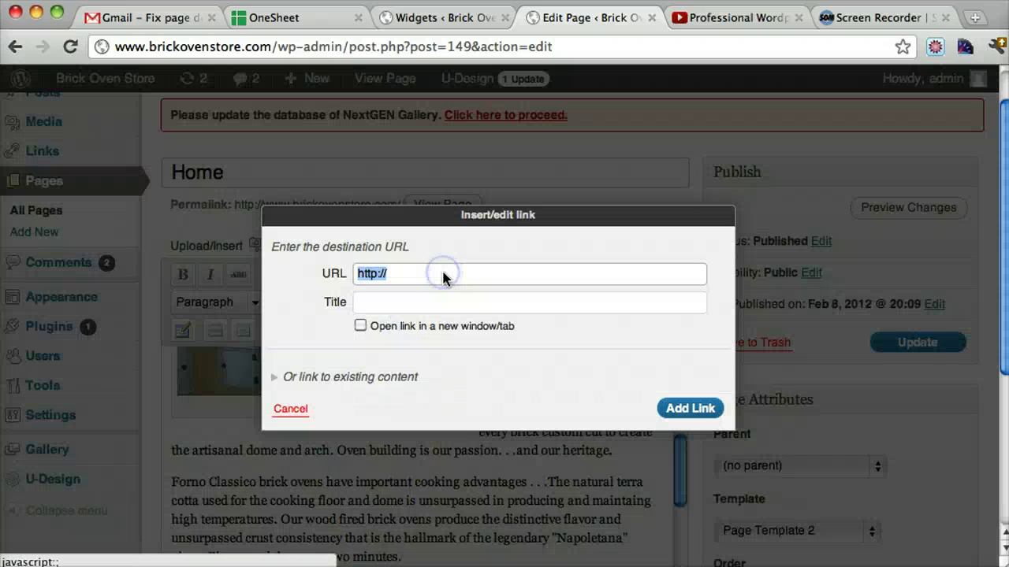
pyautogui.press('super+v')
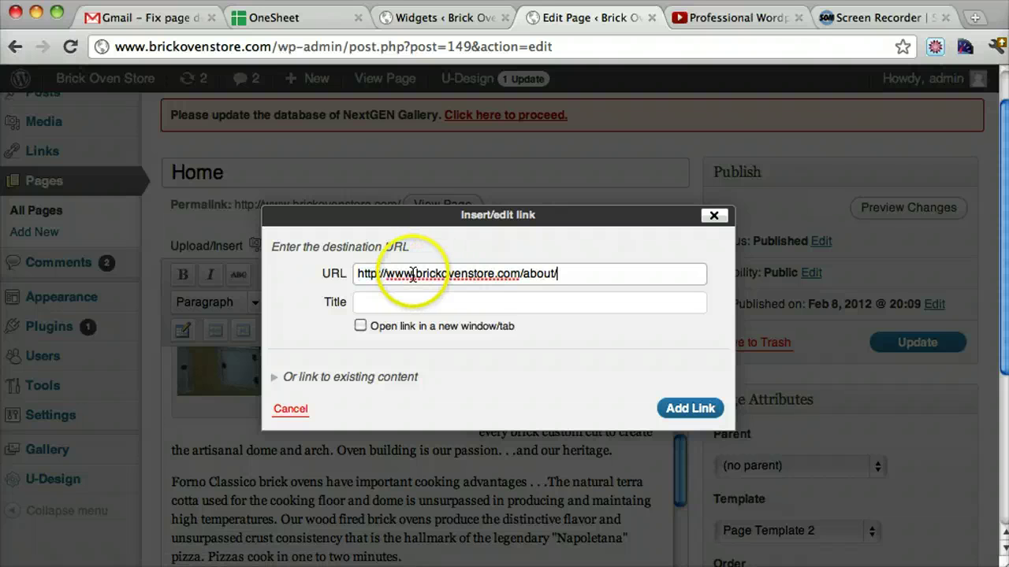
pyautogui.click(687, 408)
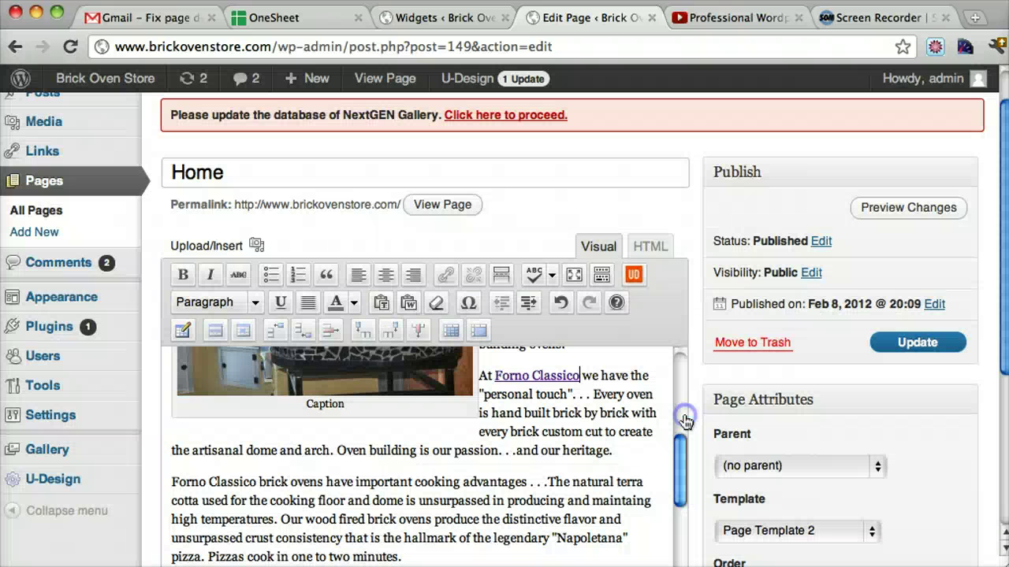
pyautogui.click(898, 353)
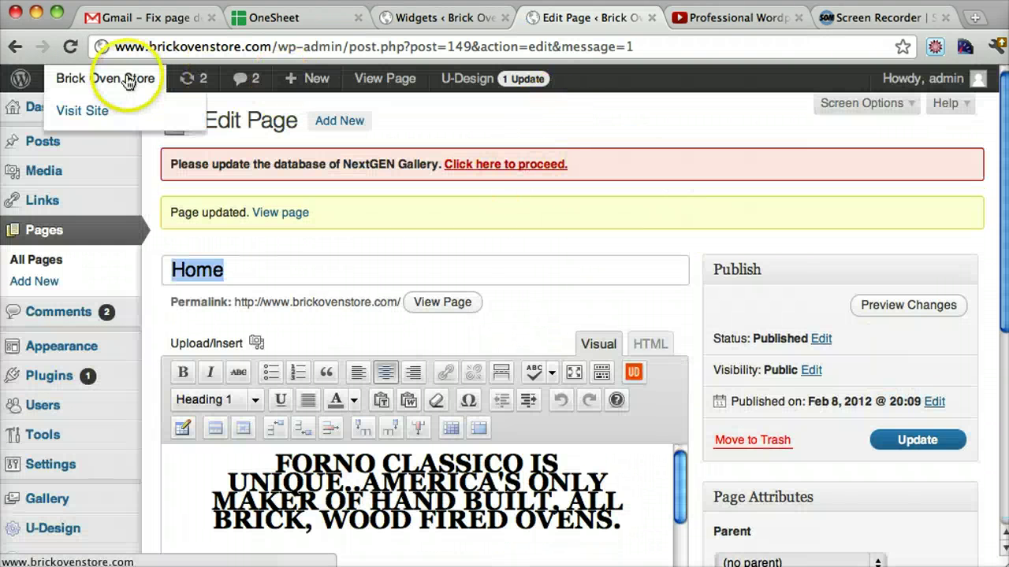
# Test the "Forno Classico" link in the live home page's "personal touch" paragraph and look over the page it opens
pyautogui.click(96, 83)
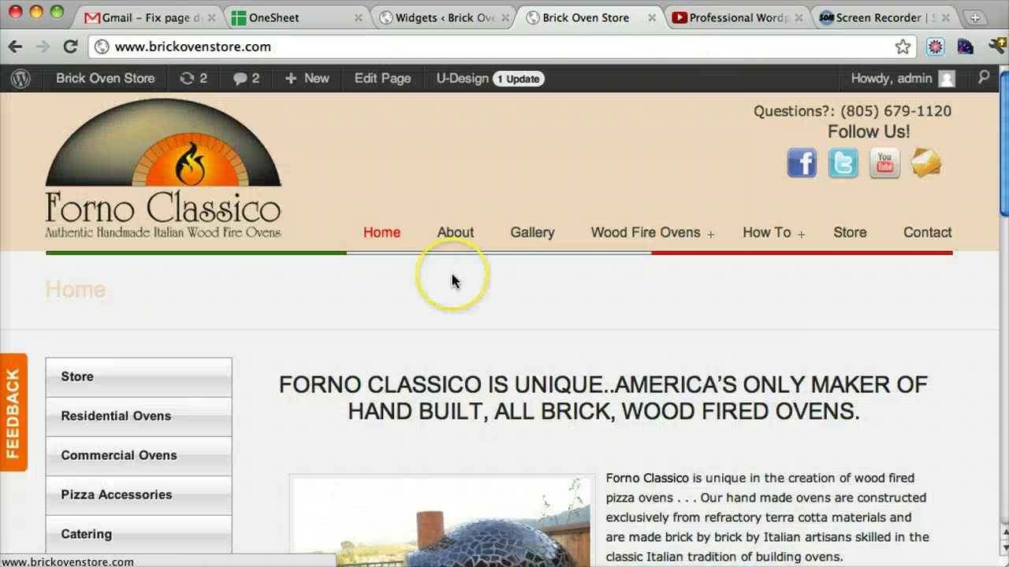
pyautogui.scroll(-5, 452, 281)
pyautogui.scroll(-1, 452, 281)
pyautogui.click(663, 323)
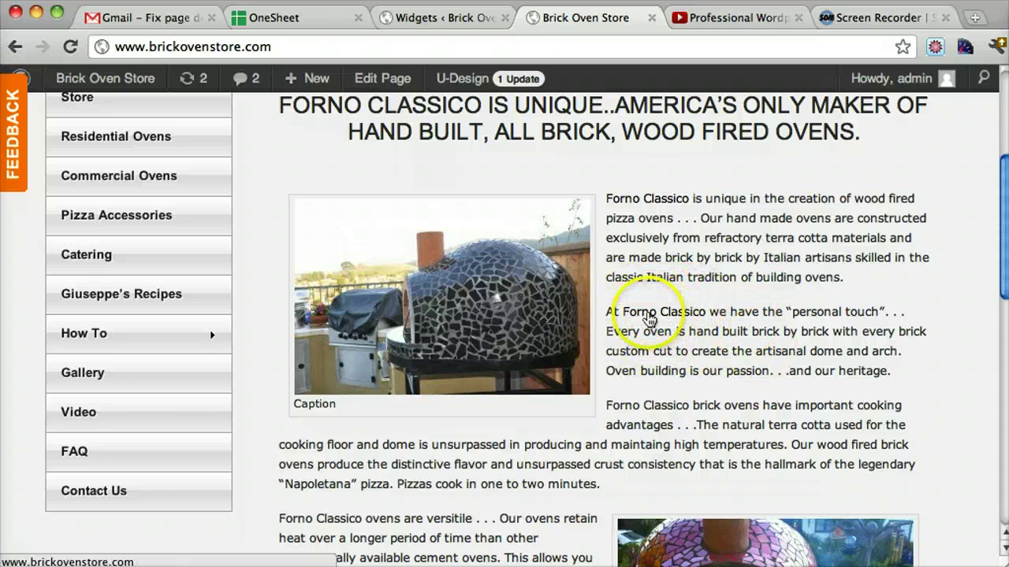
pyautogui.click(653, 316)
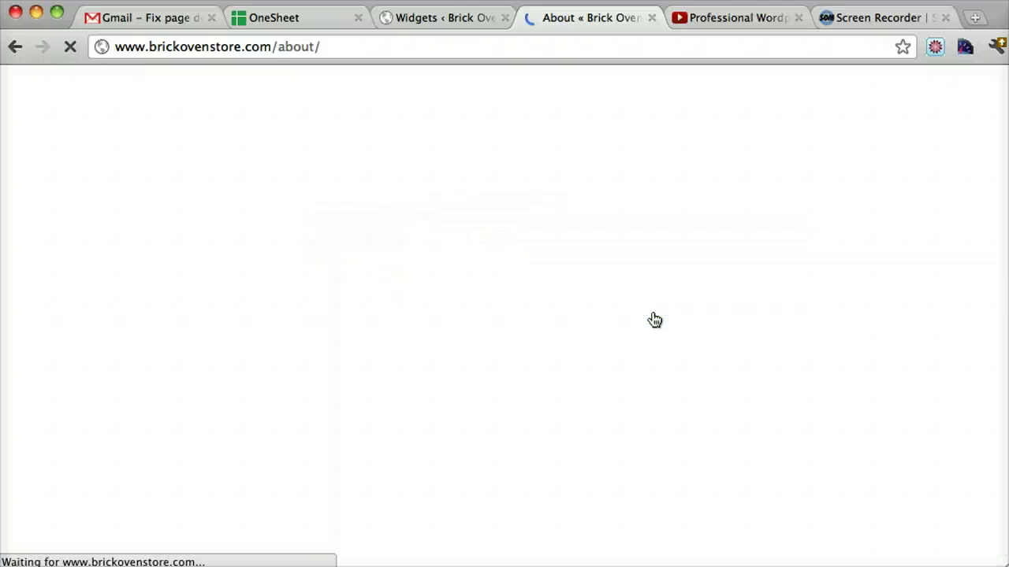
pyautogui.scroll(-2, 653, 319)
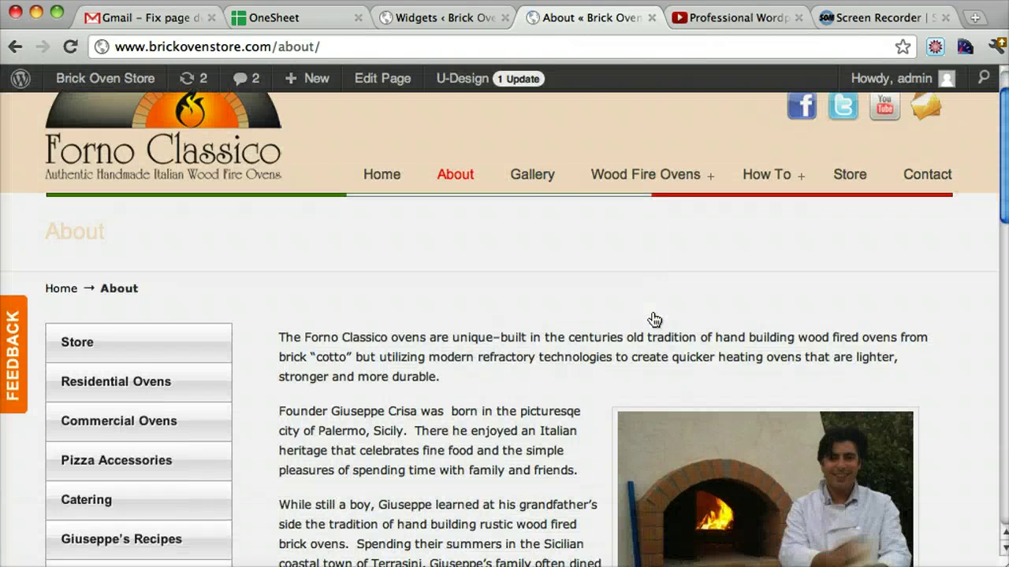
pyautogui.scroll(2, 524, 323)
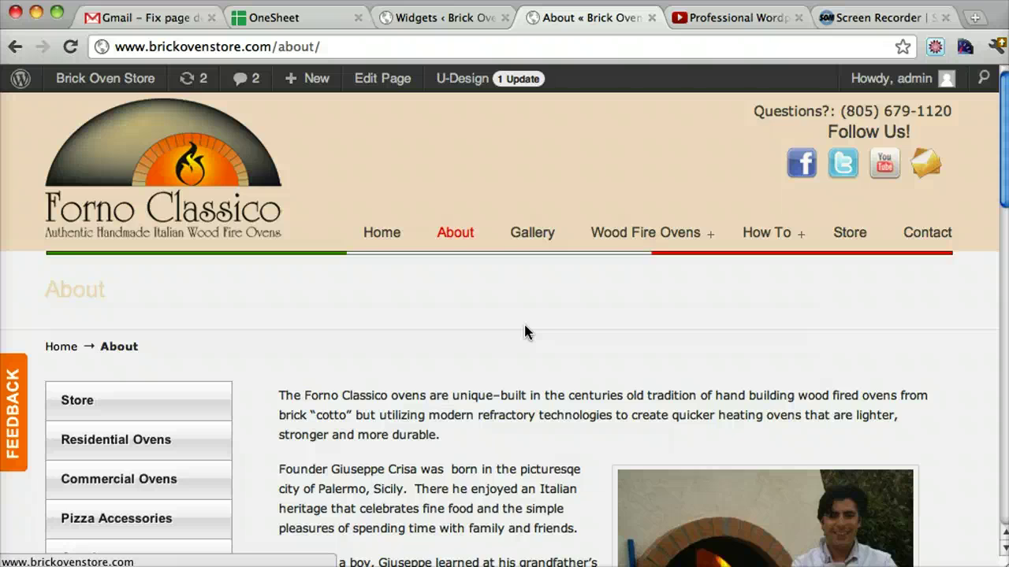
pyautogui.scroll(-4, 525, 326)
pyautogui.scroll(3, 525, 326)
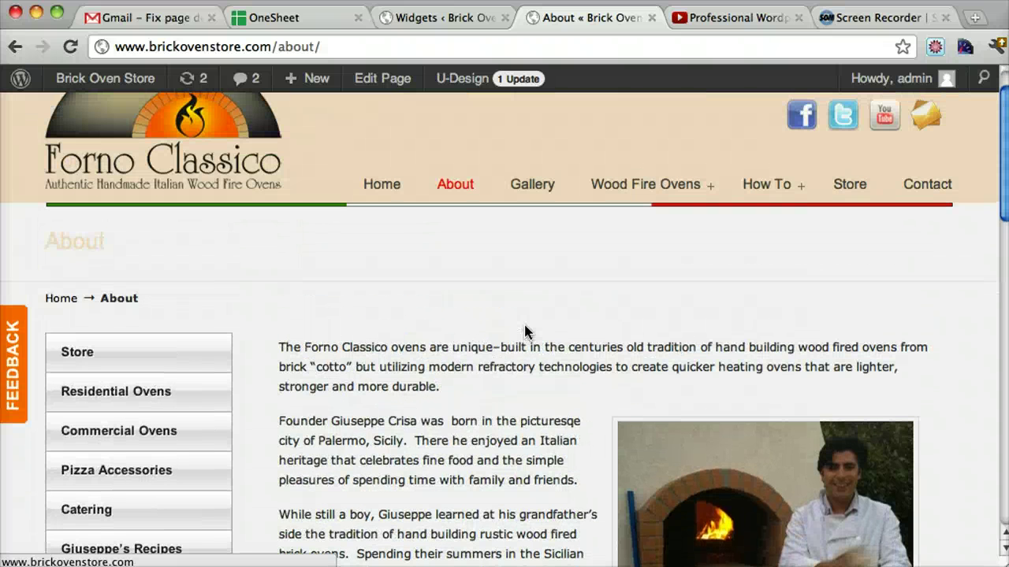